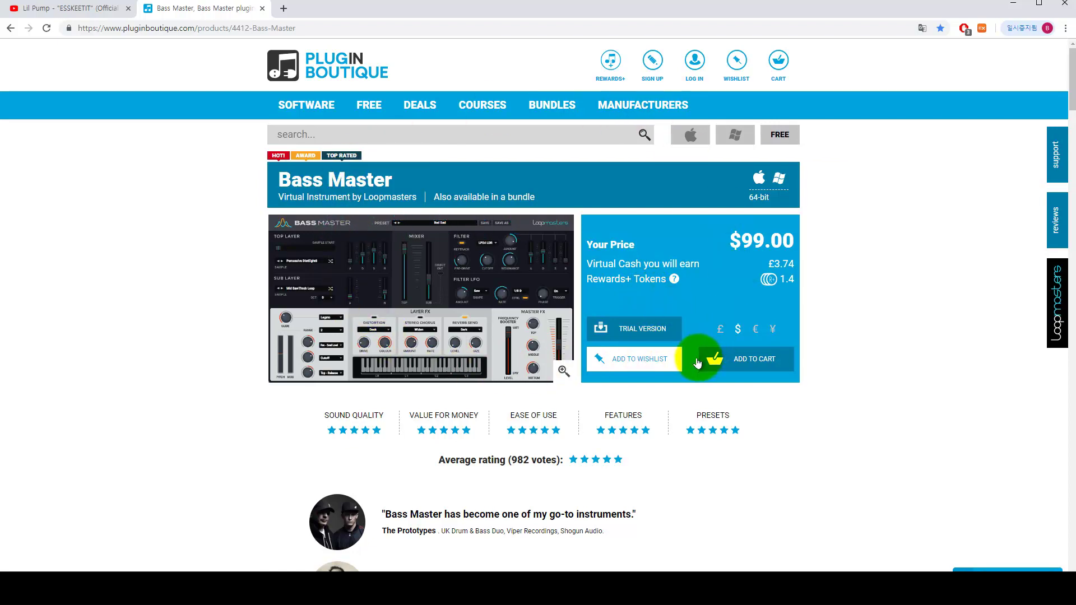
# Step: Try to get the trial version of Bass Master from its product page and dismiss the notice
pyautogui.click(669, 352)
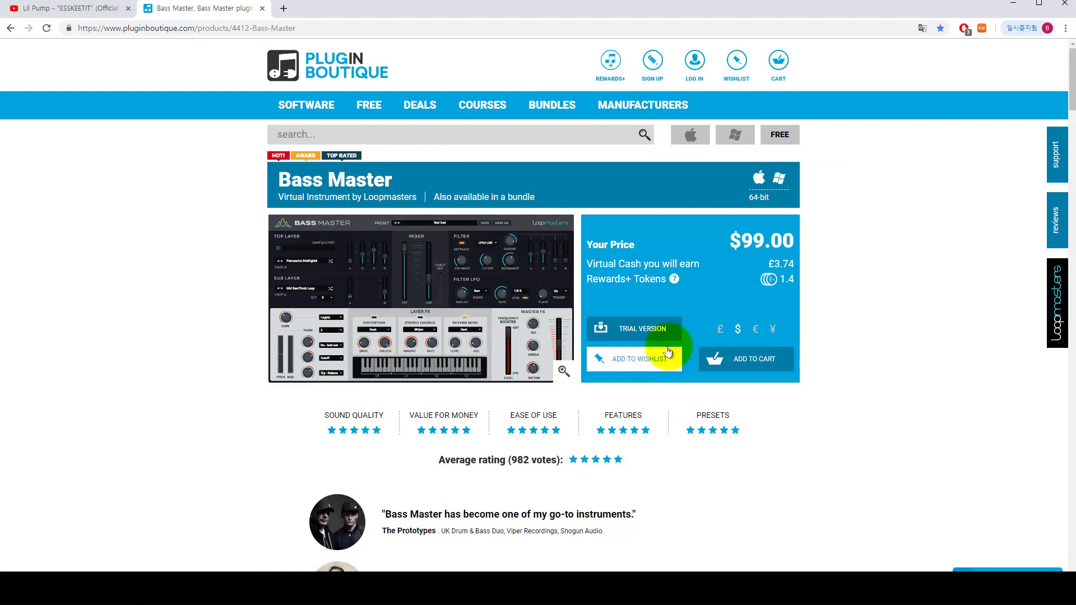
pyautogui.click(638, 335)
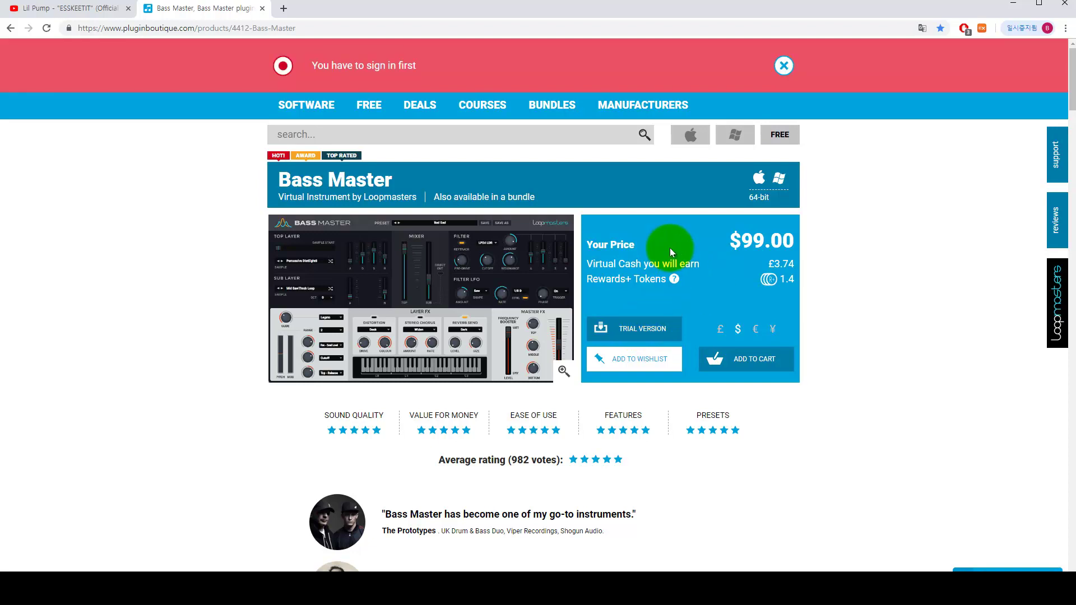
pyautogui.moveTo(312, 65); pyautogui.dragTo(439, 63)
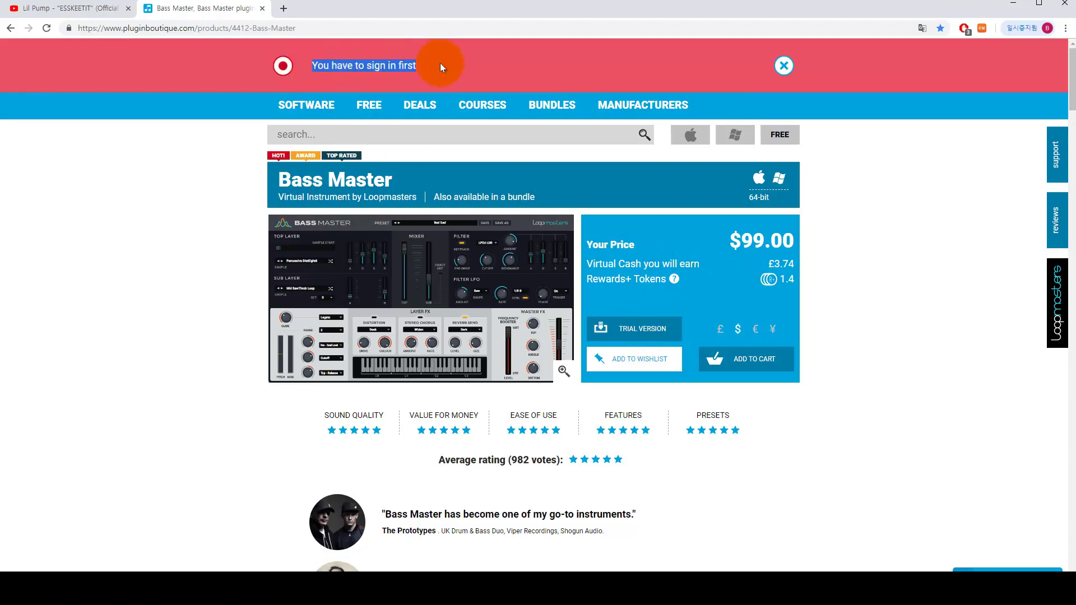
pyautogui.click(439, 64)
pyautogui.click(783, 66)
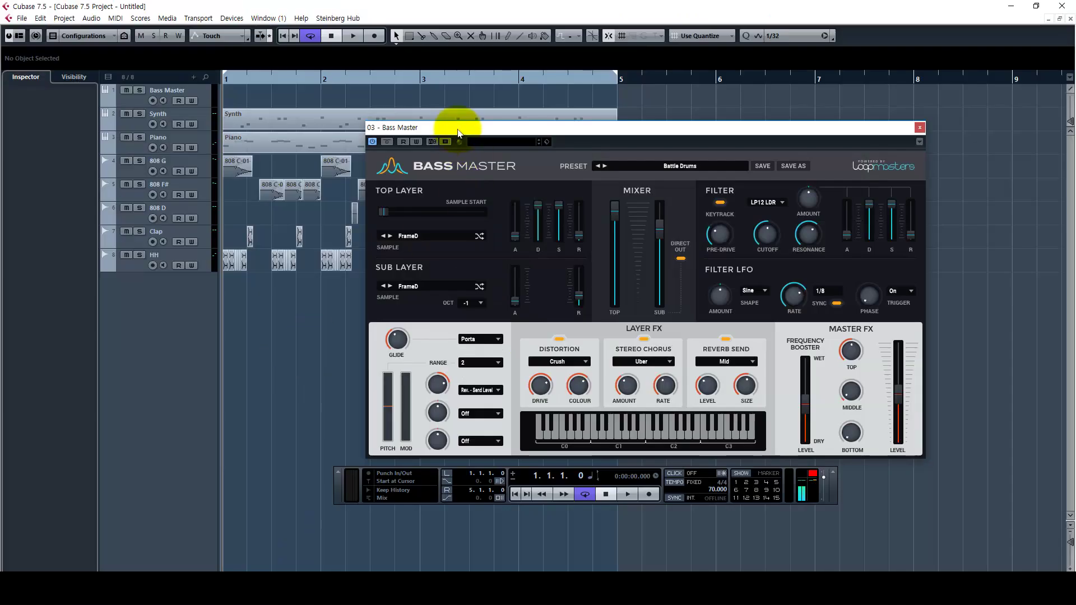
# Step: Switch to Cubase and reposition the Bass Master instrument window over the project
pyautogui.moveTo(458, 132); pyautogui.dragTo(417, 114)
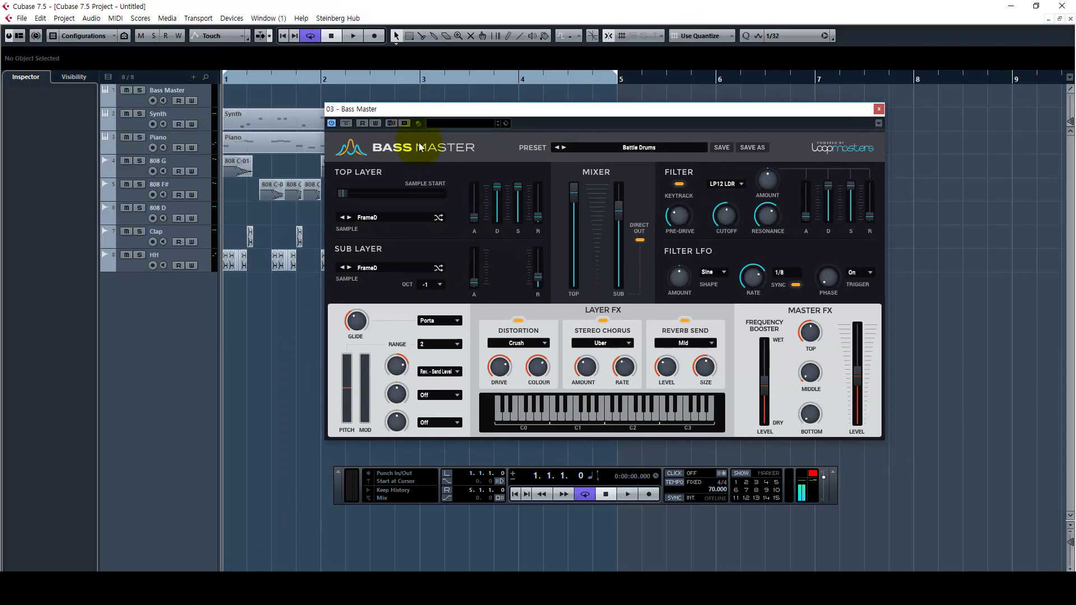
pyautogui.press('F2')
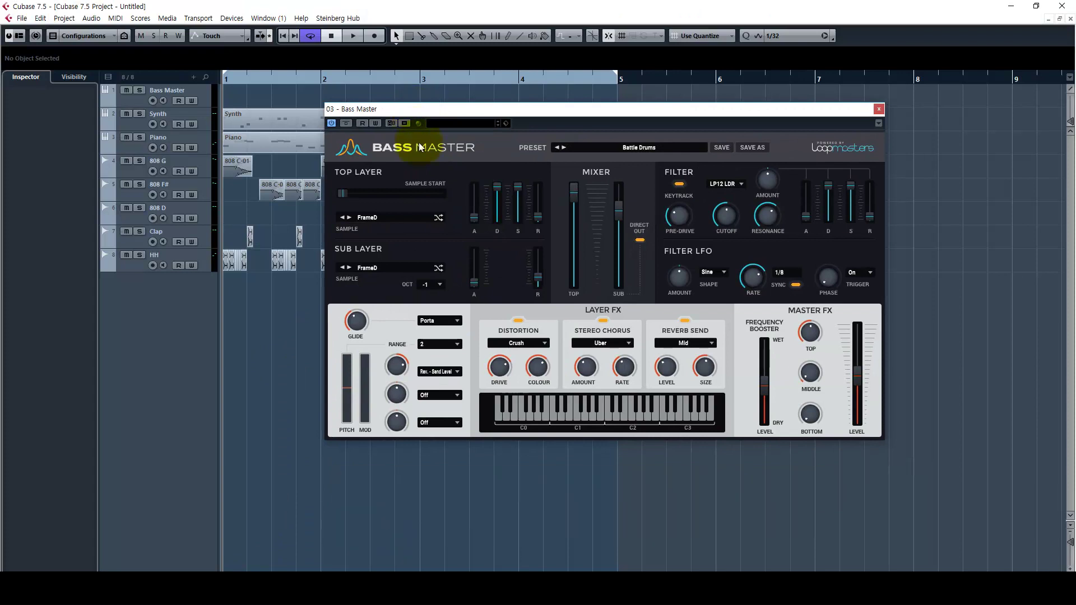
pyautogui.moveTo(329, 108); pyautogui.dragTo(364, 105)
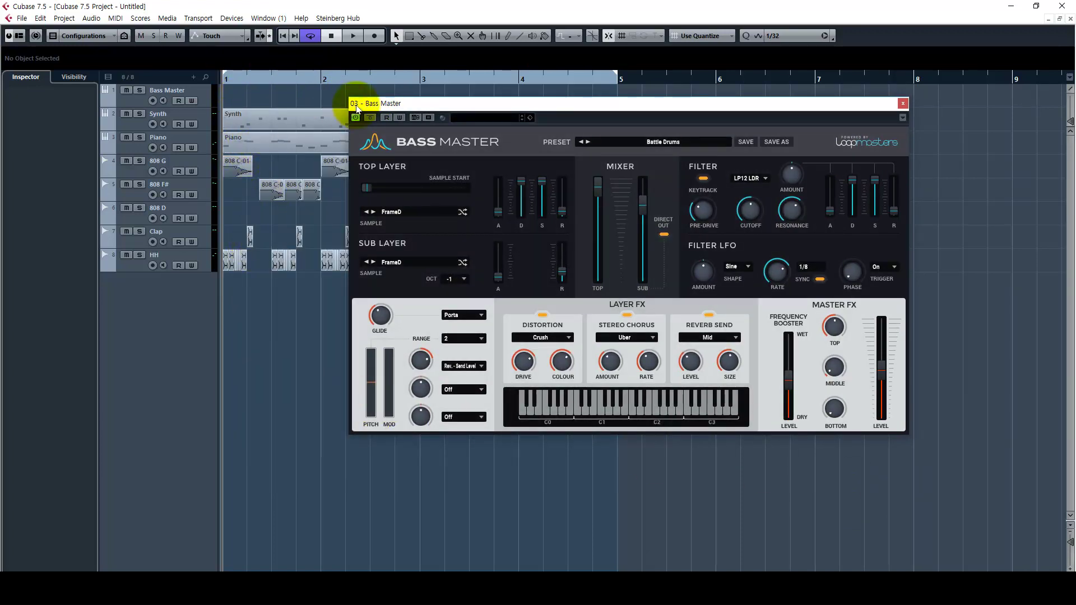
pyautogui.press('F2')
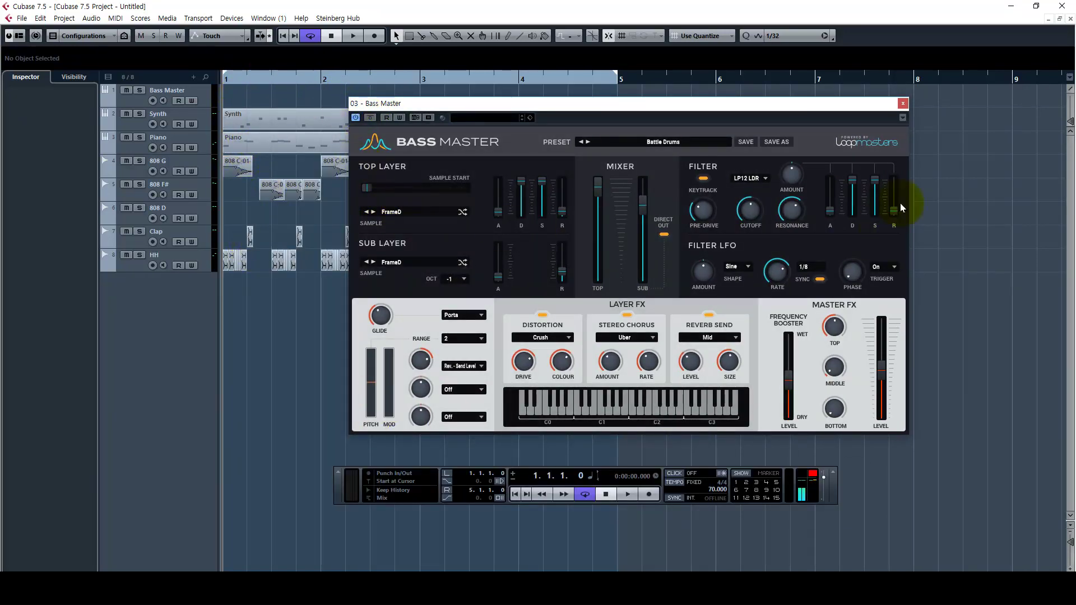
# Step: Close the Bass Master window, play the project through and stop playback
pyautogui.click(903, 103)
pyautogui.rightClick(773, 178)
pyautogui.click(353, 35)
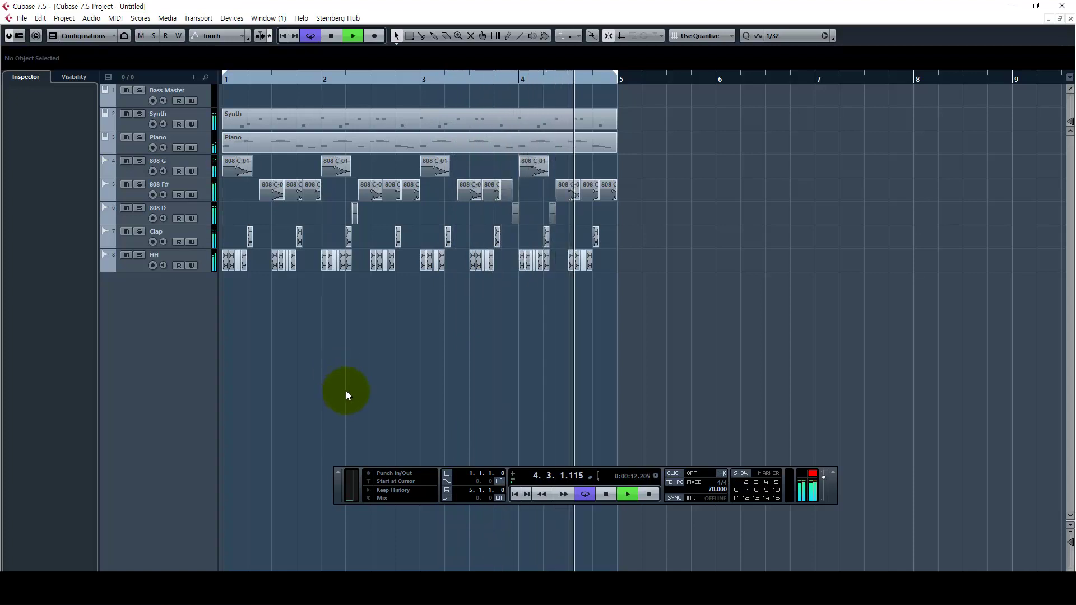
pyautogui.press('space')
# Step: Solo the Synth track, open its instrument window and dismiss the Demo Mode notice
pyautogui.click(137, 114)
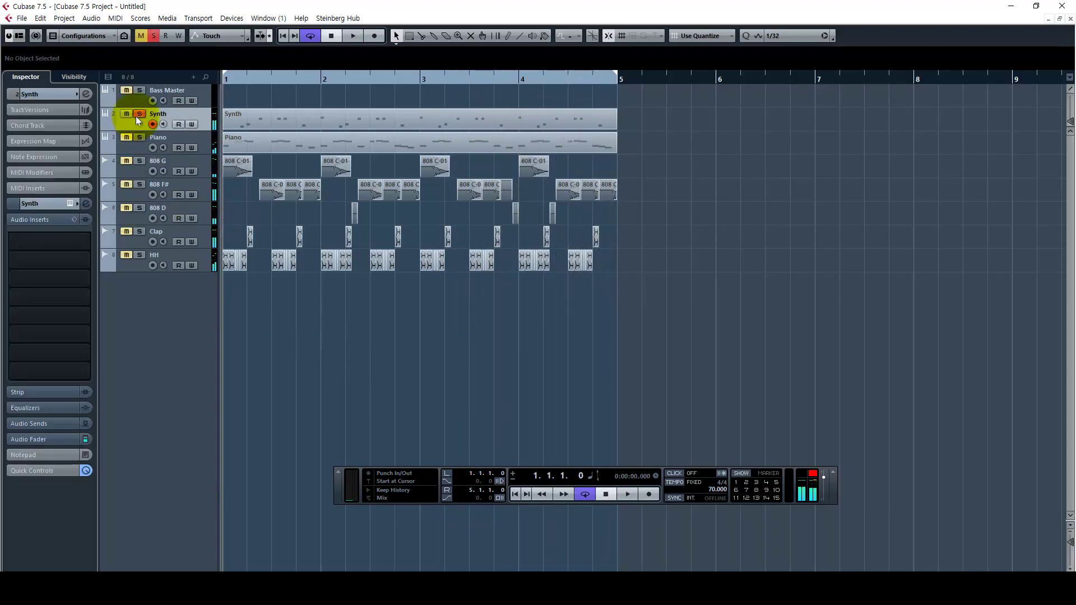
pyautogui.click(45, 219)
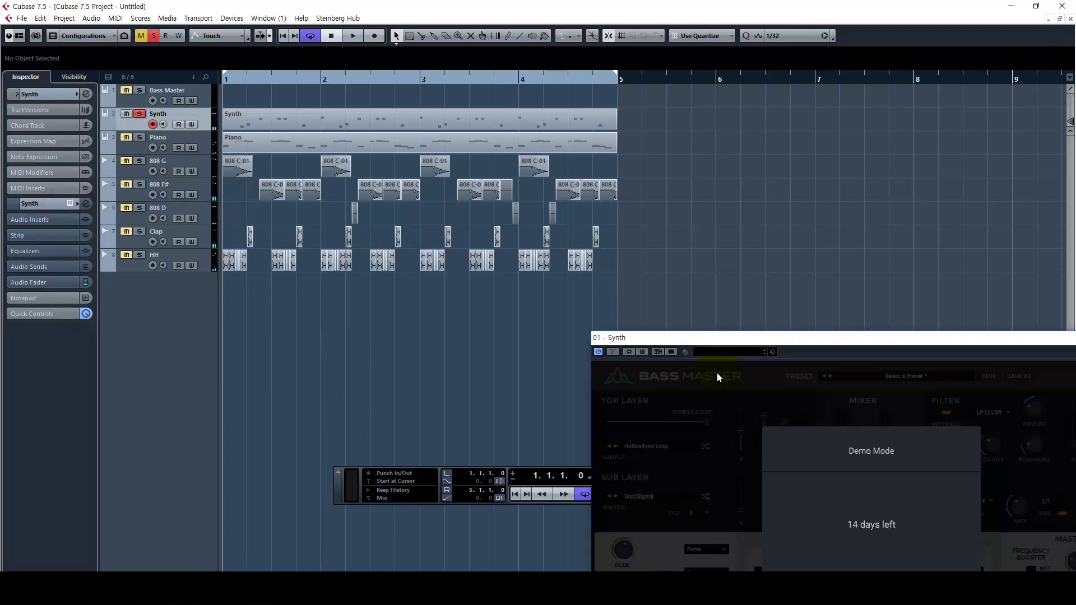
pyautogui.moveTo(689, 330); pyautogui.dragTo(387, 112)
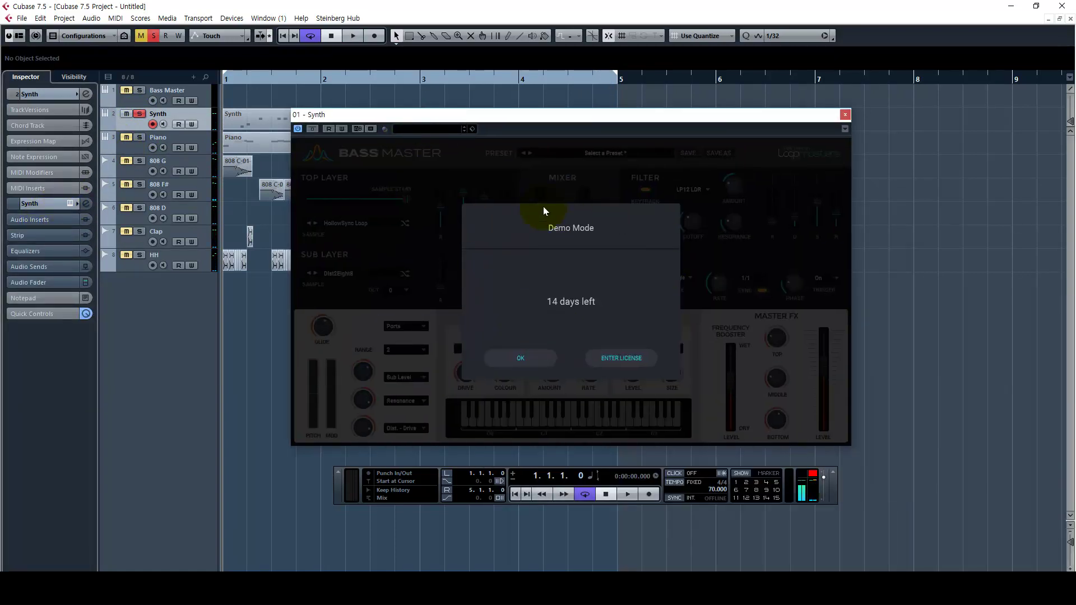
pyautogui.click(560, 308)
pyautogui.click(530, 358)
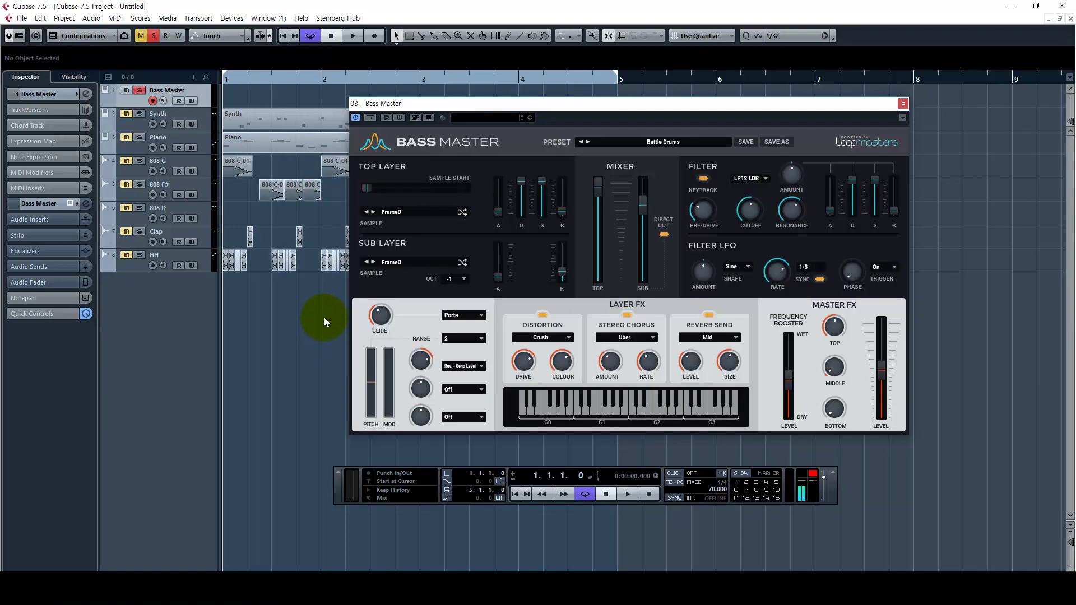
# Step: Solo the Bass Master track and load the 808 Riser preset from the Introduction category in its instrument
pyautogui.click(557, 218)
pyautogui.click(661, 143)
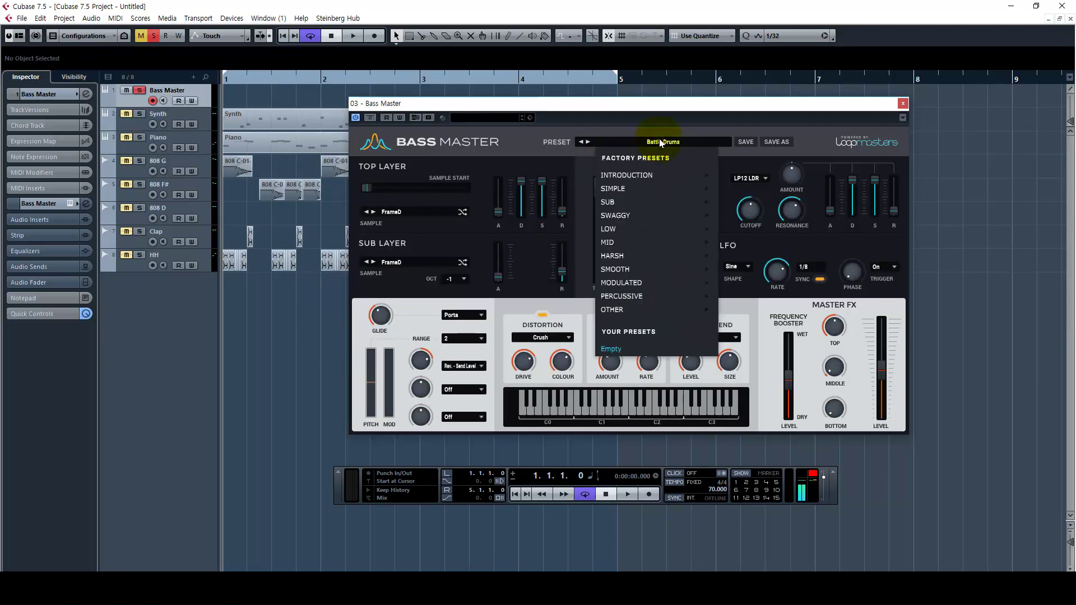
pyautogui.moveTo(687, 175)
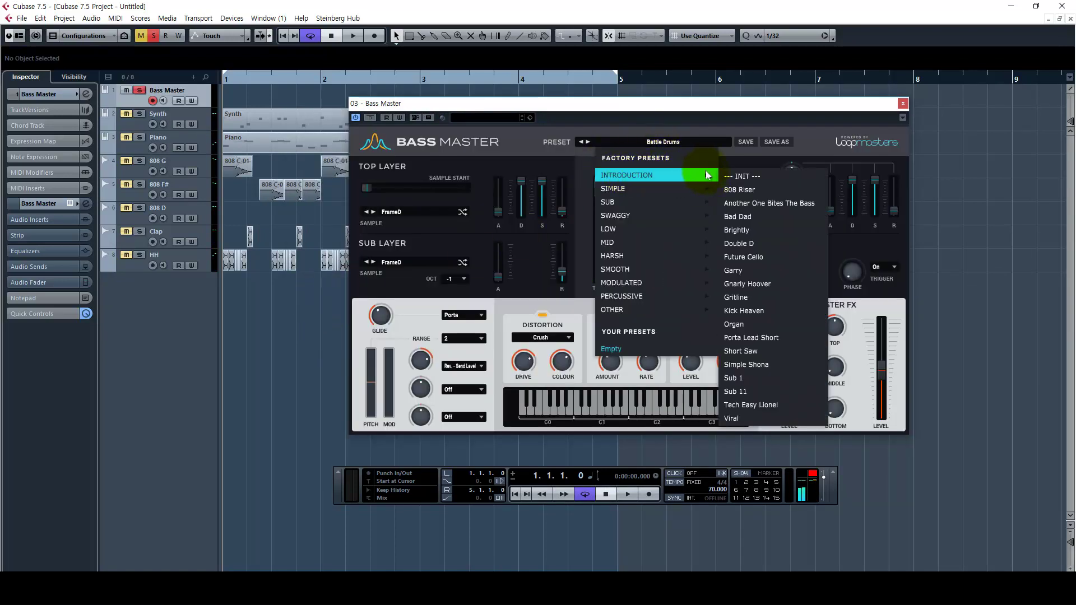
pyautogui.click(737, 190)
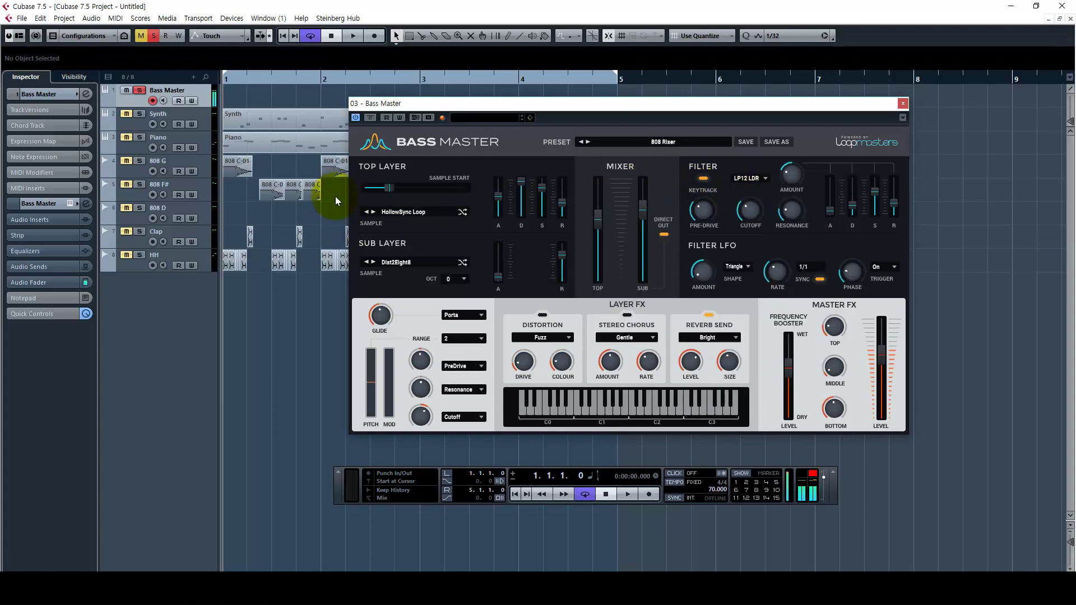
pyautogui.click(374, 108)
pyautogui.moveTo(374, 110); pyautogui.dragTo(386, 138)
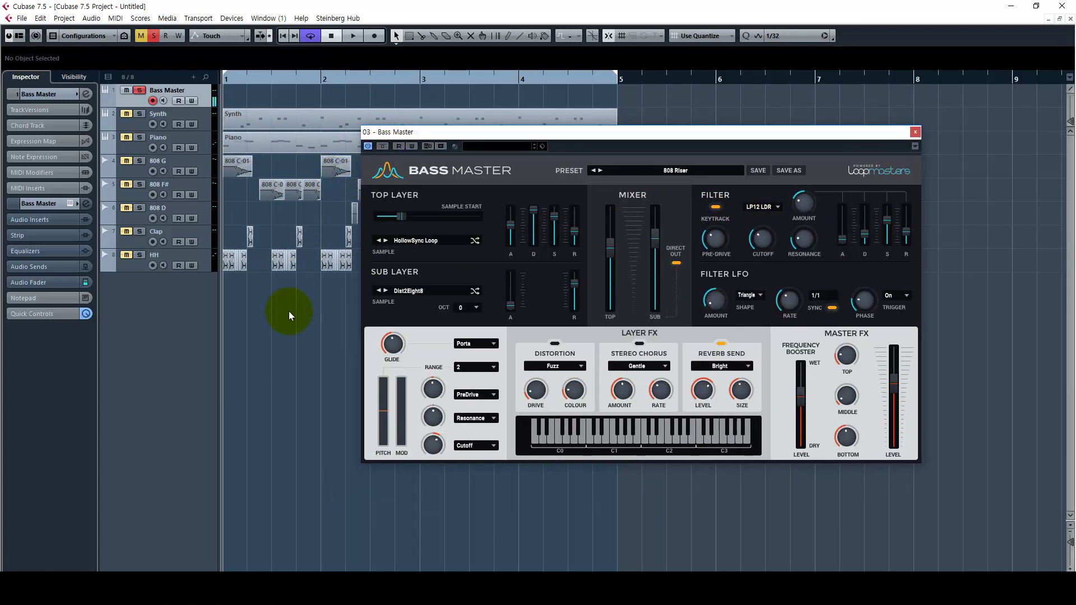
# Step: Copy the Synth clip onto the Bass Master track and play it back with the 808 Riser sound
pyautogui.moveTo(264, 120); pyautogui.dragTo(260, 97)
pyautogui.click(275, 277)
pyautogui.press('space')
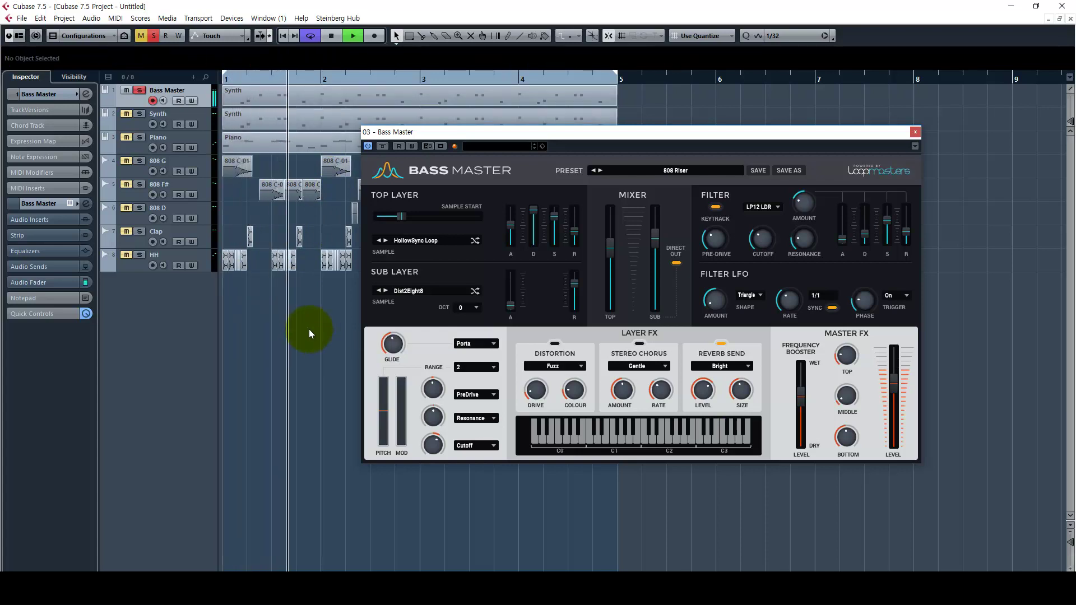
pyautogui.press('g')
pyautogui.press('g')
pyautogui.press('g')
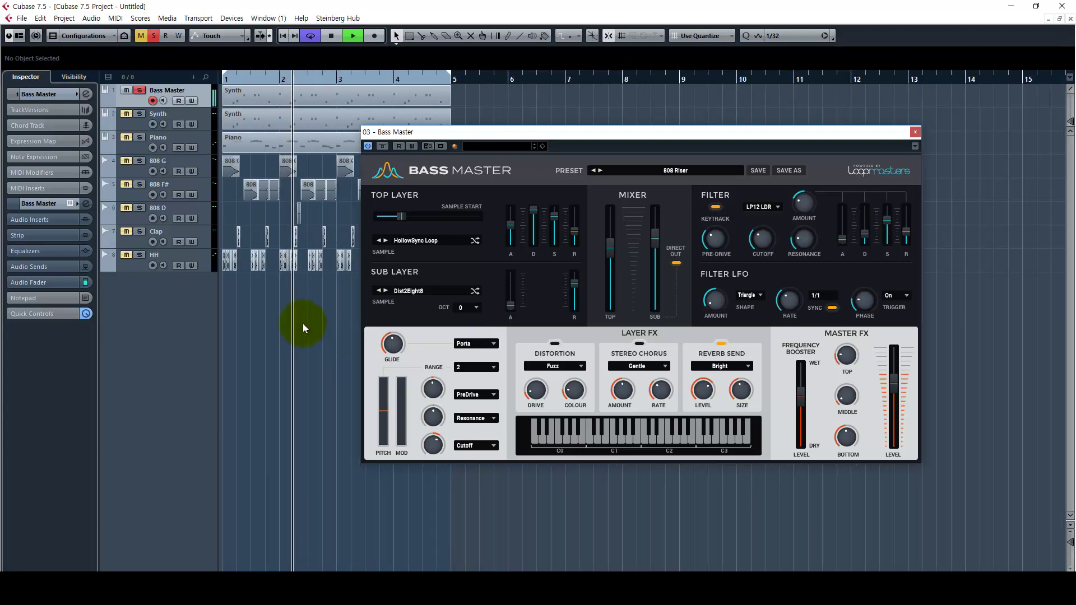
pyautogui.moveTo(445, 133); pyautogui.dragTo(452, 150)
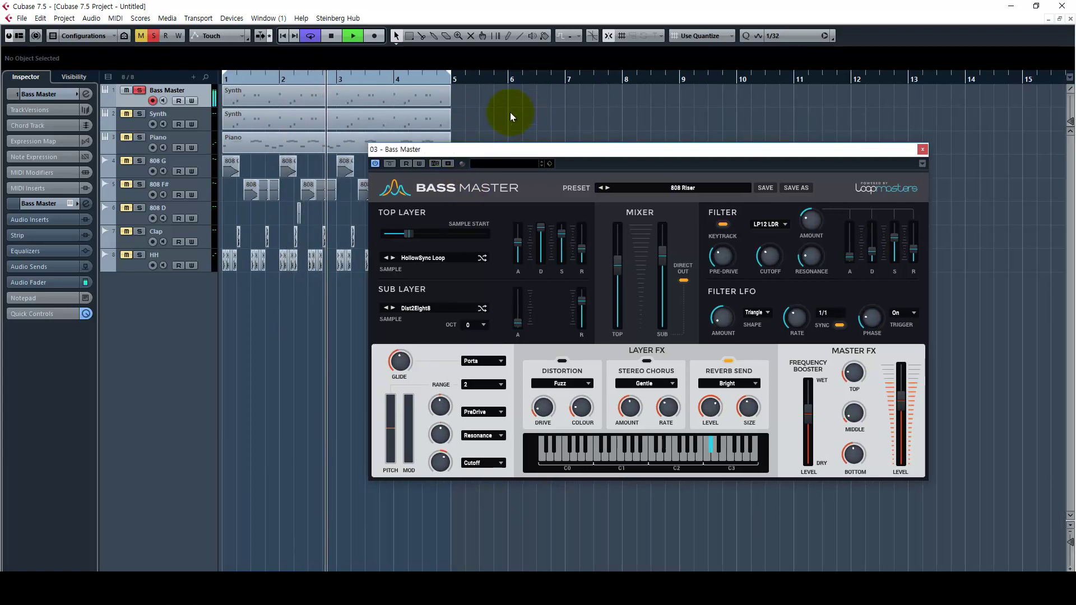
pyautogui.press('space')
# Step: Delete the copied Synth clip from the Bass Master track
pyautogui.moveTo(506, 156); pyautogui.dragTo(501, 146)
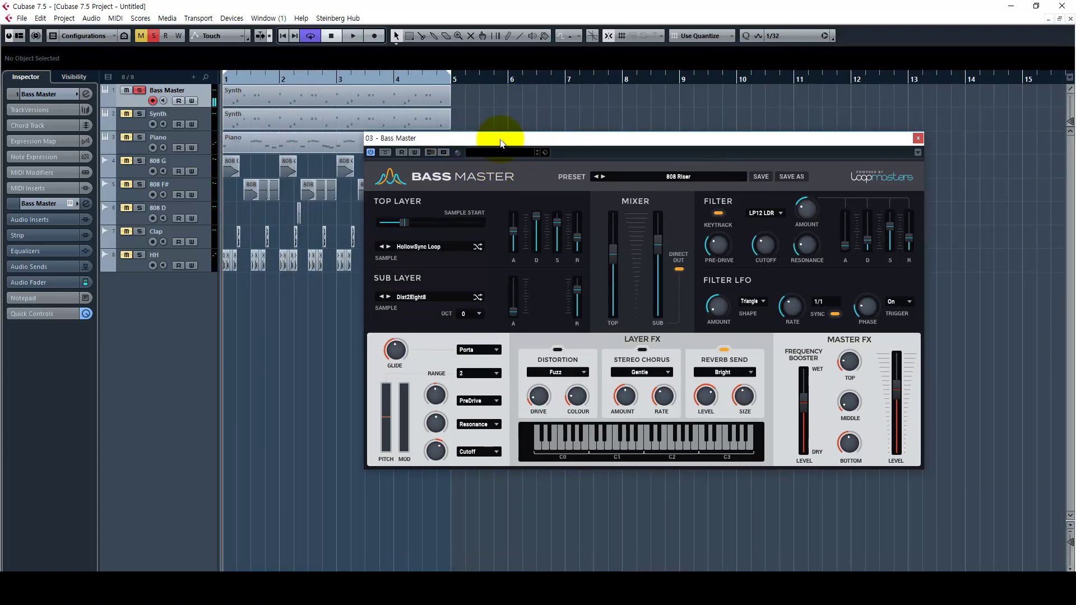
pyautogui.click(414, 96)
pyautogui.press('Delete')
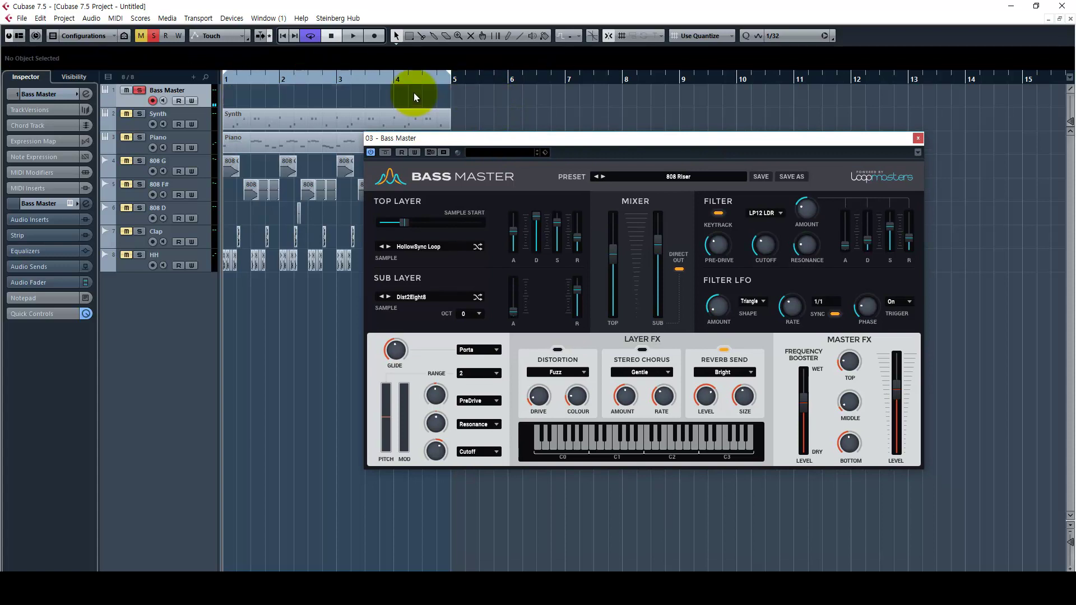
# Step: Browse the Bass Master factory preset categories, including Swaggy, and close the list without loading another preset
pyautogui.moveTo(538, 139); pyautogui.dragTo(486, 122)
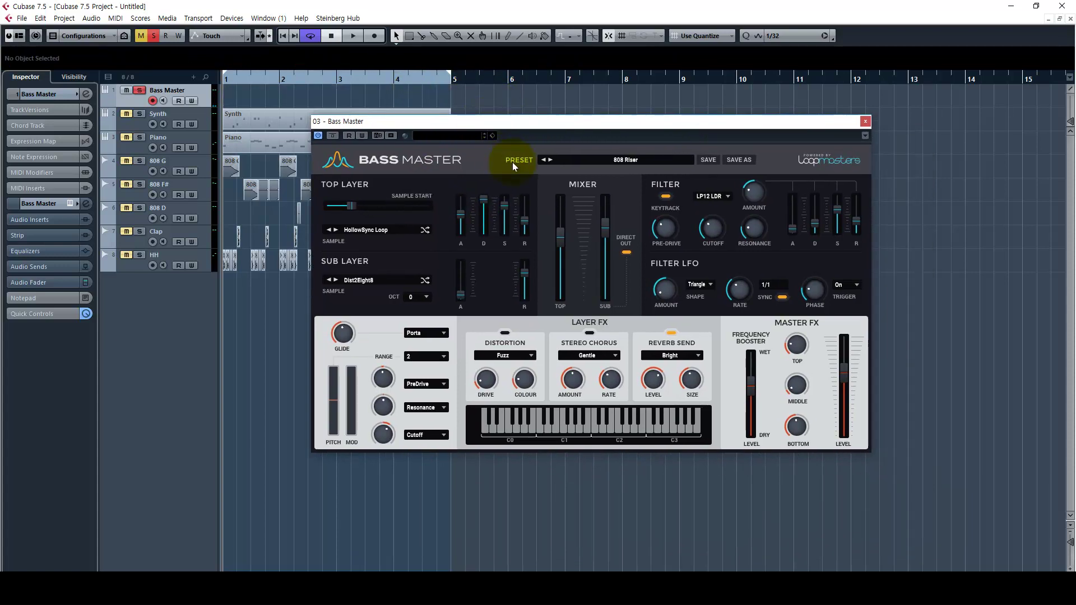
pyautogui.click(622, 160)
pyautogui.moveTo(594, 194)
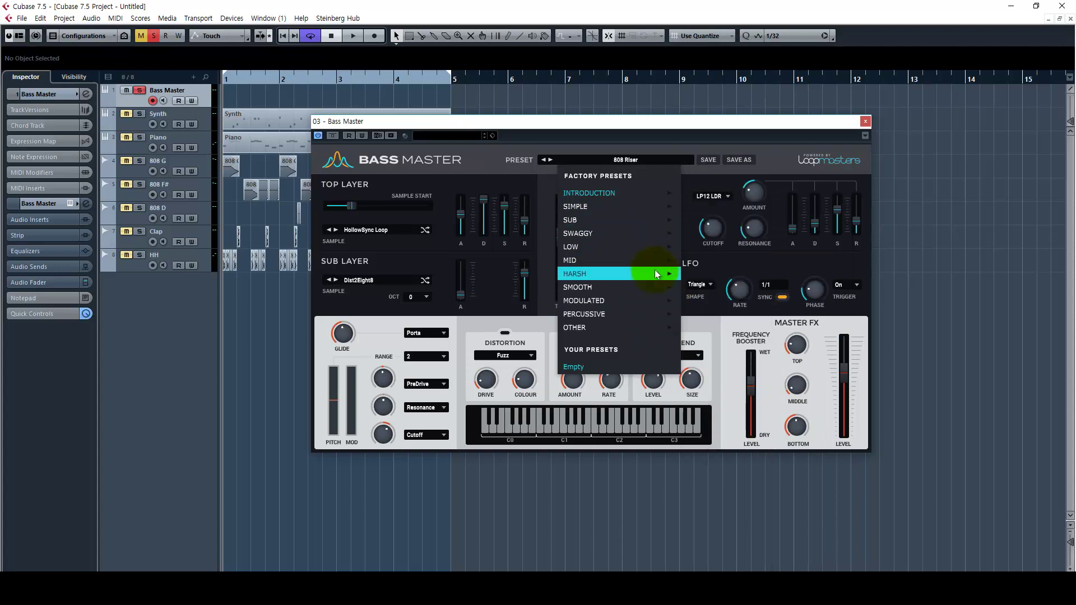
pyautogui.moveTo(620, 236)
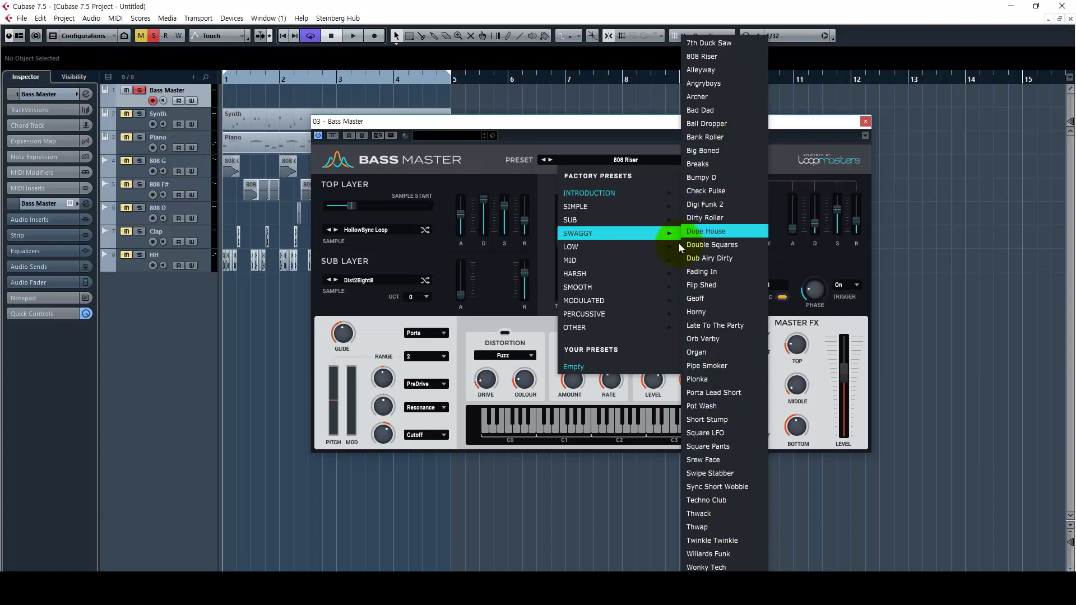
pyautogui.moveTo(591, 290)
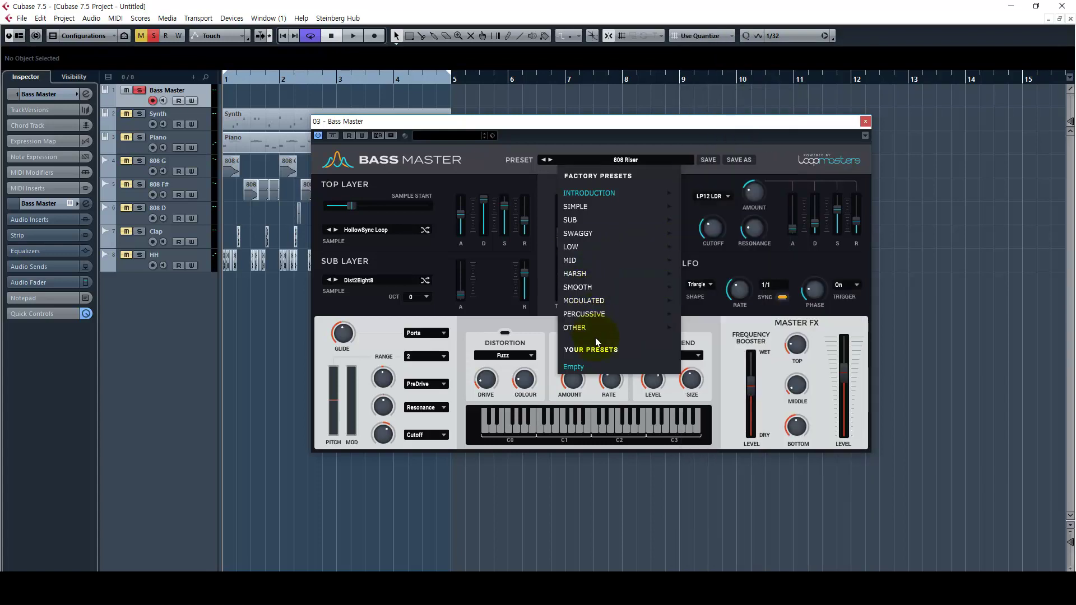
pyautogui.click(614, 134)
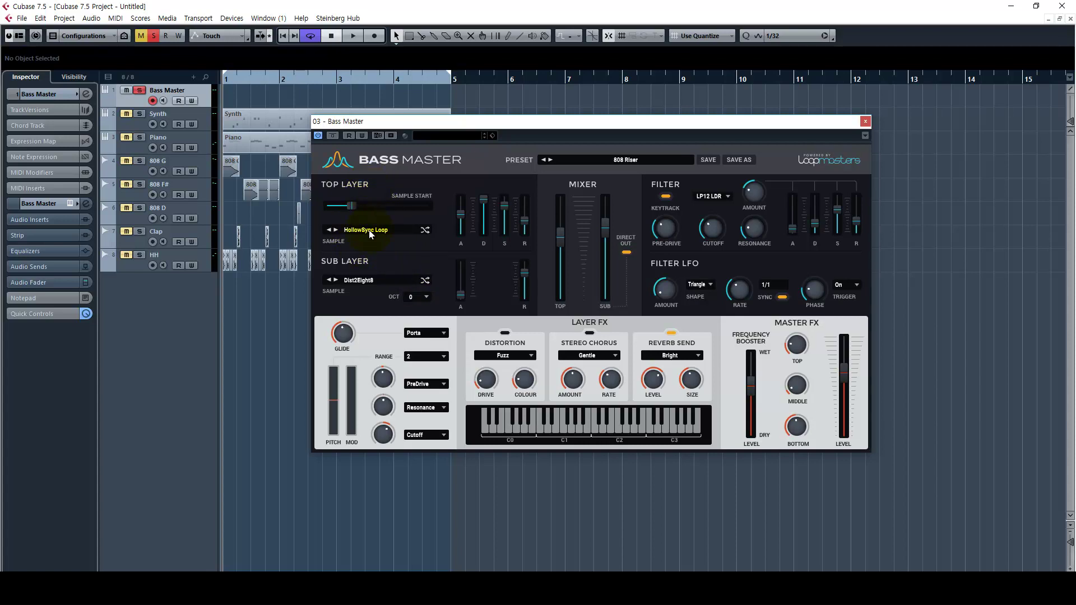
# Step: Change the top layer sample to ClassHouse Loop and step the sub layer sample on to VoxBass
pyautogui.click(335, 231)
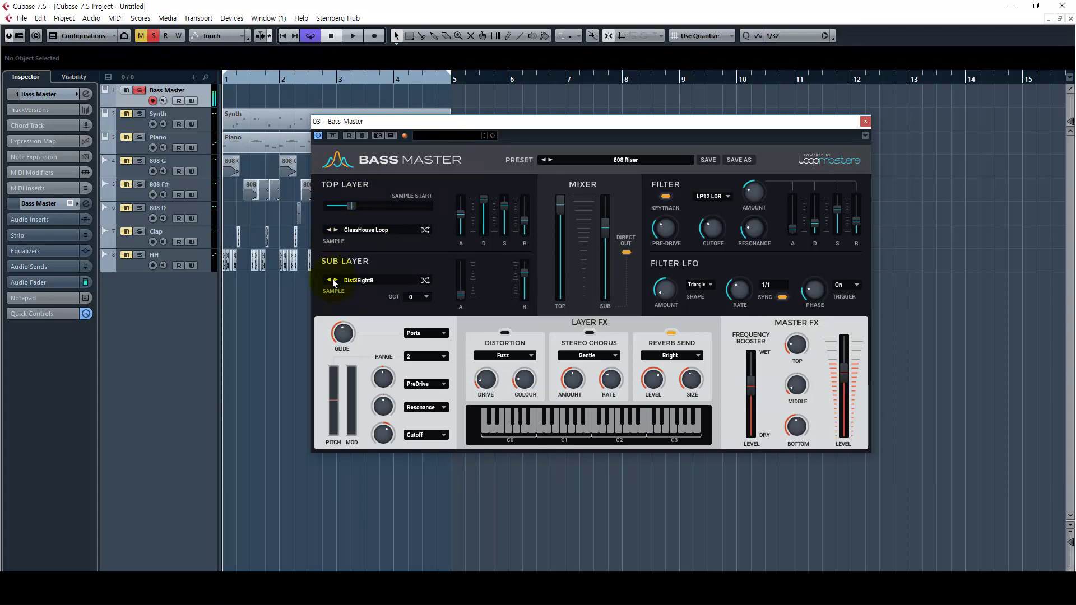
pyautogui.click(334, 281)
pyautogui.click(336, 280)
pyautogui.click(337, 280)
pyautogui.click(336, 281)
pyautogui.click(336, 280)
pyautogui.click(336, 281)
pyautogui.click(336, 281)
pyautogui.click(336, 280)
pyautogui.click(336, 281)
pyautogui.click(335, 280)
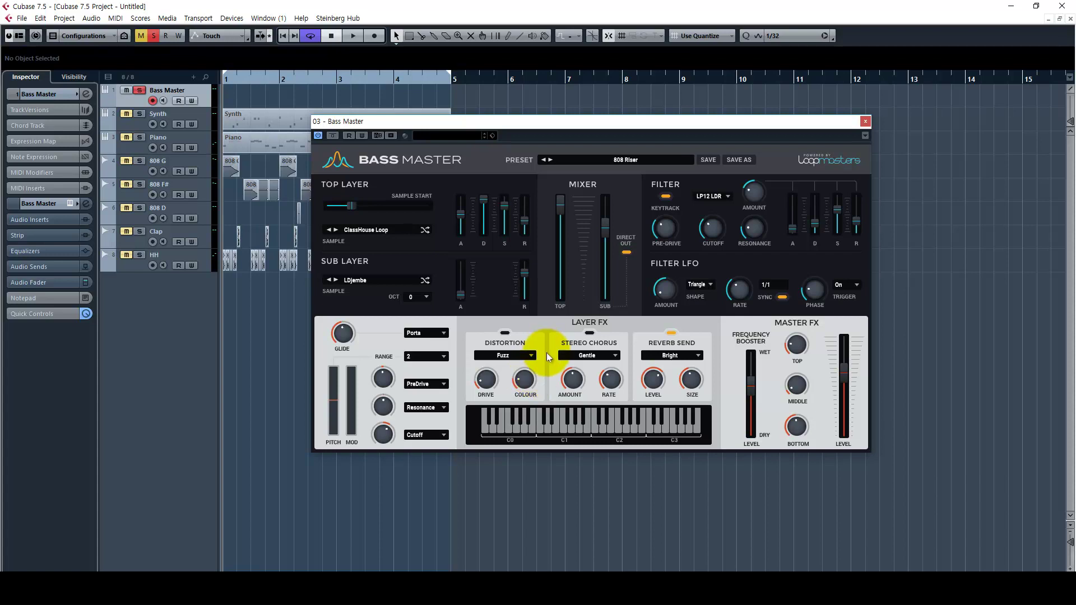
pyautogui.click(336, 281)
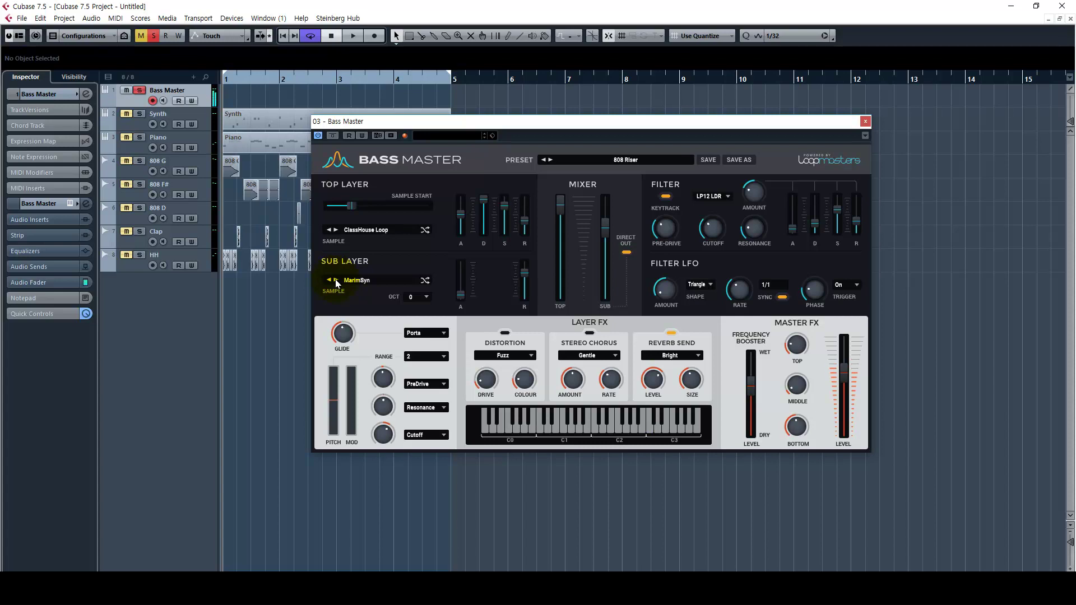
pyautogui.click(335, 280)
pyautogui.click(336, 280)
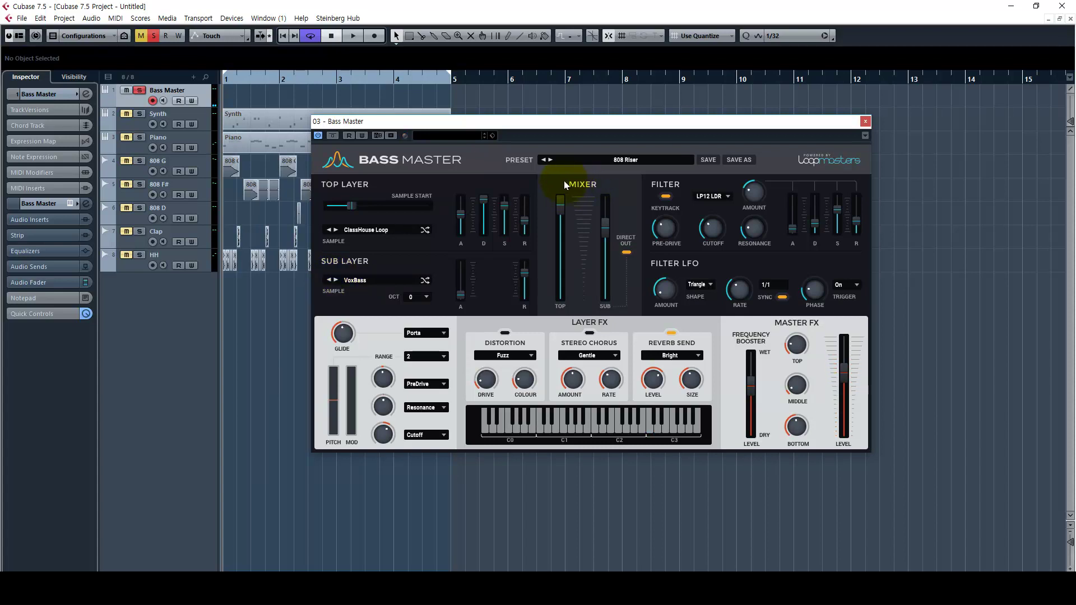
# Step: Raise the sub and top mixer levels to near maximum and move the top layer's sample start much further in
pyautogui.moveTo(602, 218); pyautogui.dragTo(611, 182)
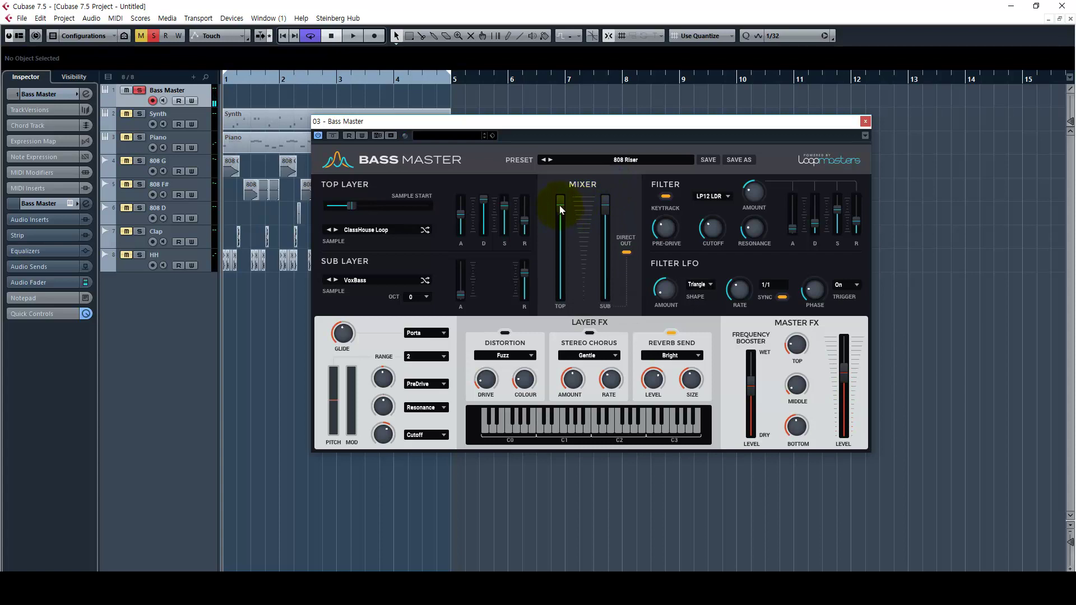
pyautogui.moveTo(560, 209)
pyautogui.mouseDown()
pyautogui.moveTo(557, 291)
pyautogui.moveTo(560, 197)
pyautogui.mouseUp()
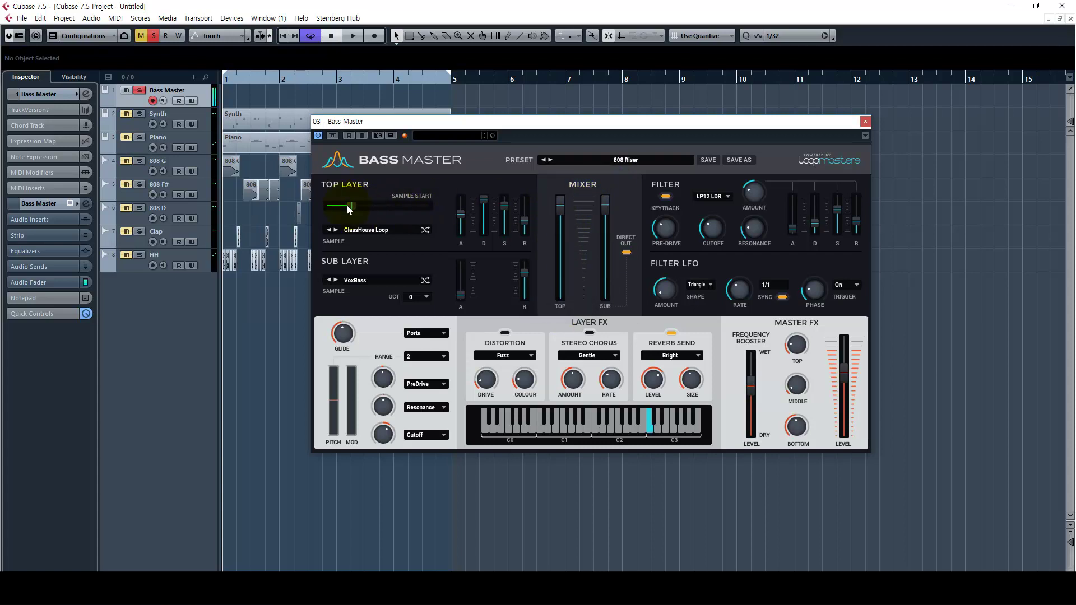
pyautogui.moveTo(347, 205); pyautogui.dragTo(419, 207)
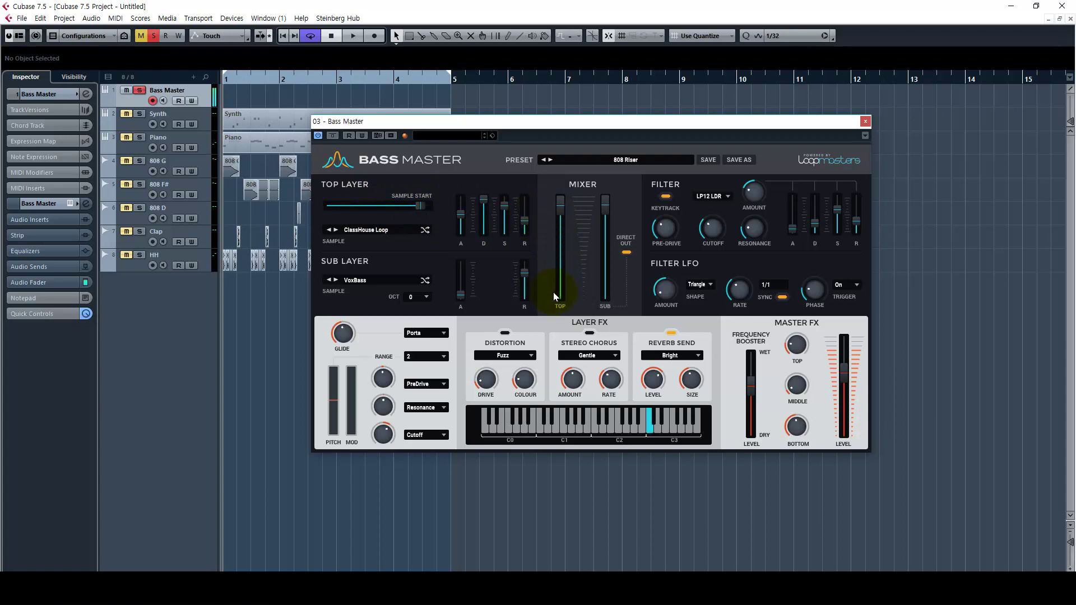
pyautogui.moveTo(560, 203)
pyautogui.mouseDown()
pyautogui.moveTo(551, 300)
pyautogui.moveTo(561, 203)
pyautogui.mouseUp()
# Step: Step the top layer sample forward three entries from ClassHouse Loop
pyautogui.click(335, 230)
pyautogui.click(336, 231)
pyautogui.click(336, 230)
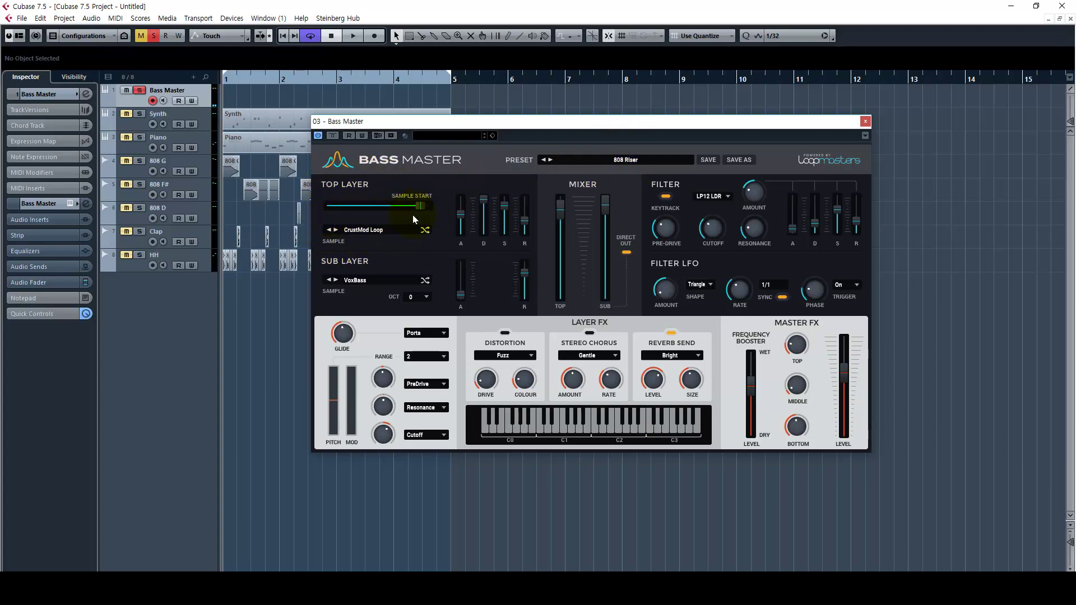
# Step: Load the INIT preset from the Introduction category and step the top layer sample on to FatSH Loop
pyautogui.click(621, 161)
pyautogui.click(698, 192)
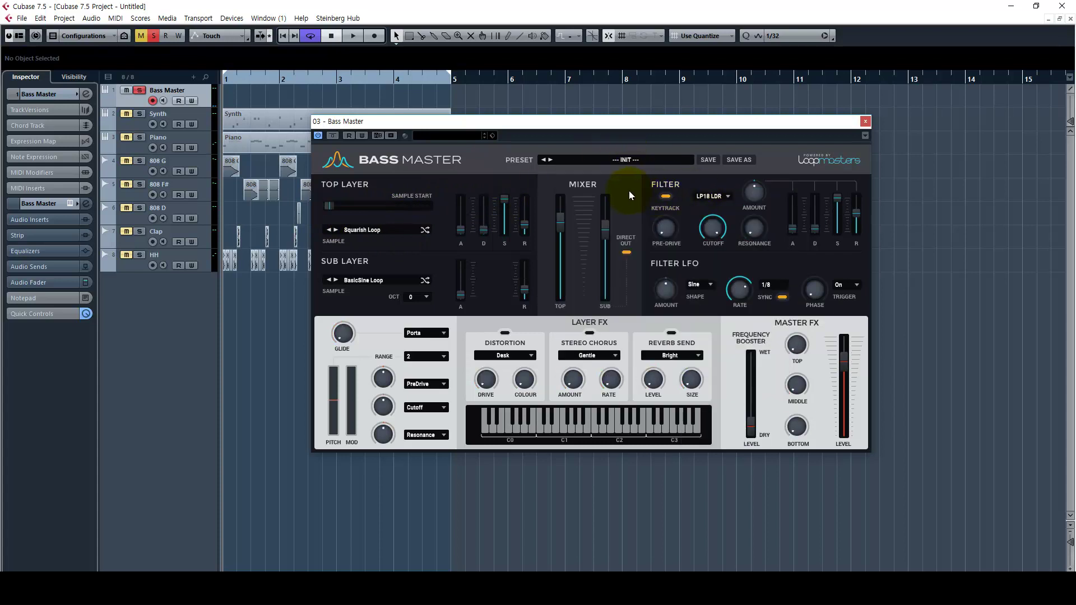
pyautogui.click(337, 231)
pyautogui.click(335, 229)
pyautogui.click(335, 230)
pyautogui.click(335, 230)
pyautogui.click(335, 230)
# Step: Load Neuro1 Loop from the High category as the top layer sample and step on to Neuro5
pyautogui.click(358, 234)
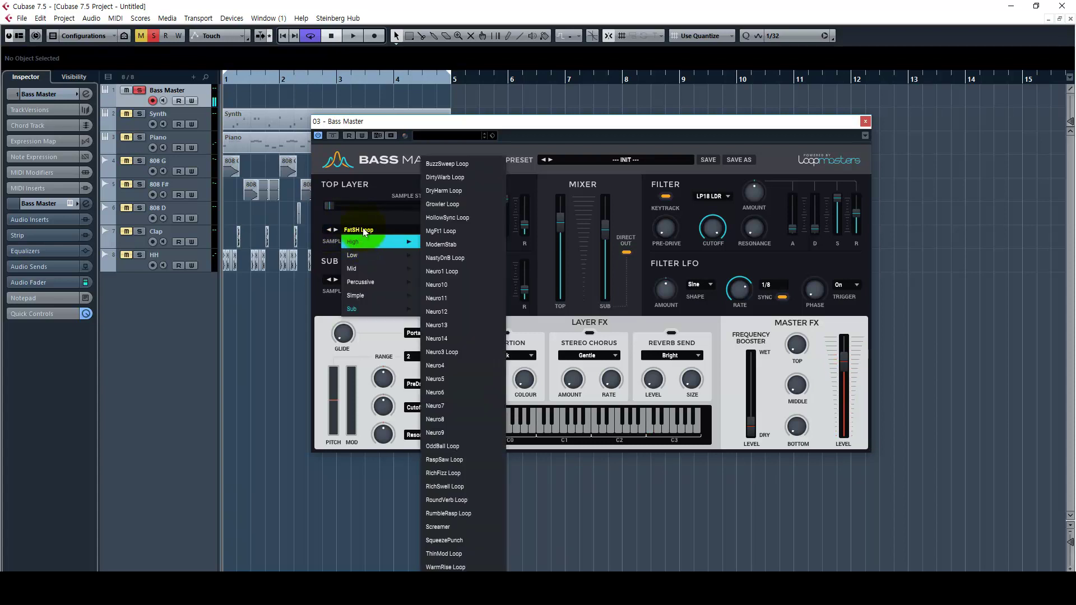
pyautogui.click(354, 232)
pyautogui.click(351, 234)
pyautogui.moveTo(372, 242)
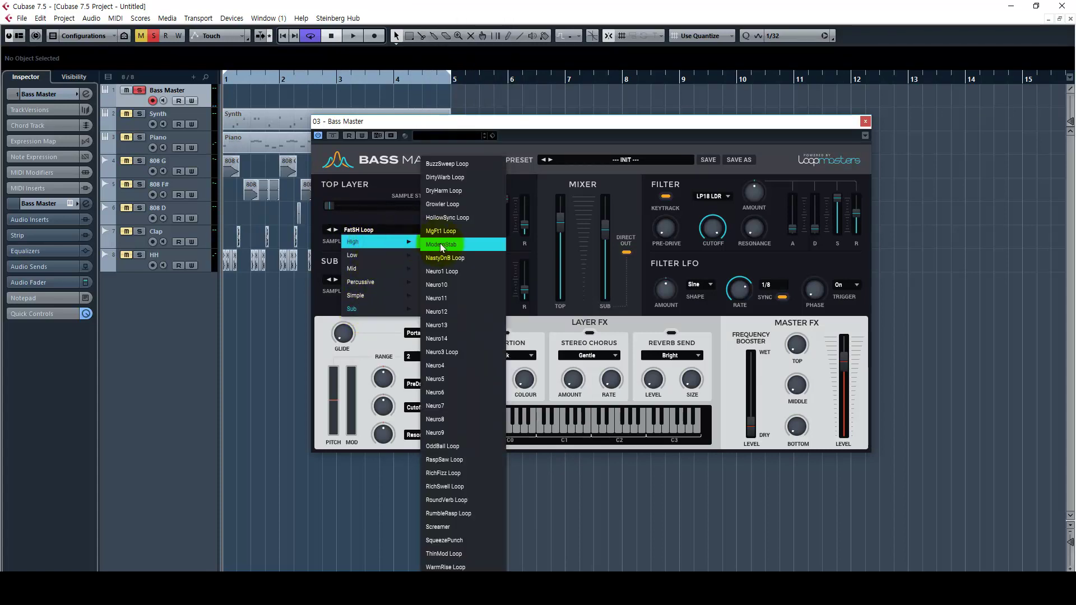
pyautogui.click(443, 271)
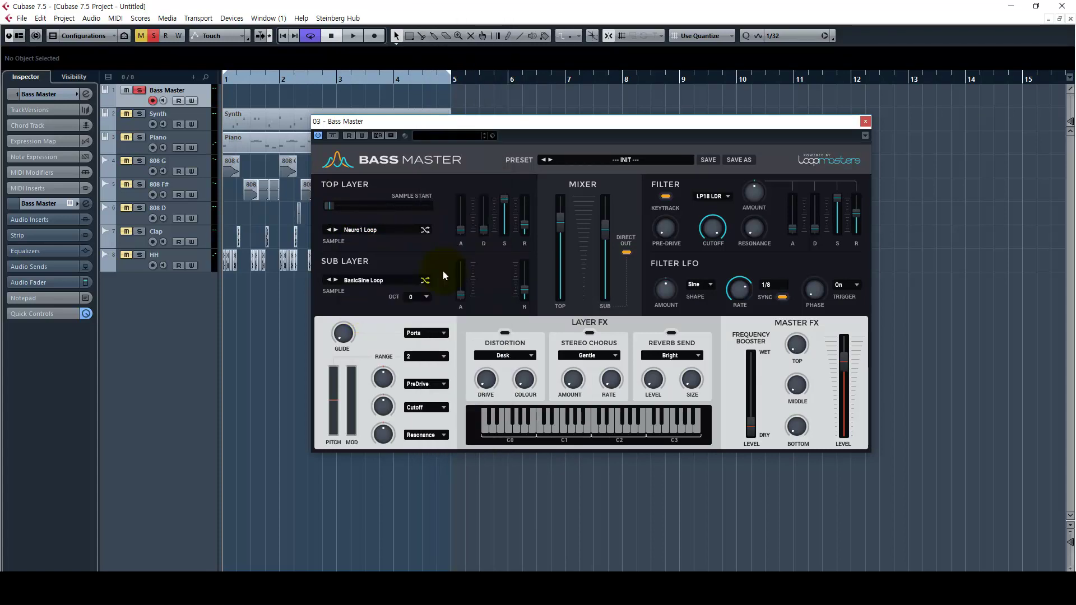
pyautogui.click(336, 230)
pyautogui.click(336, 229)
# Step: Load ModernStab from the High category as the top layer sample and step forward to Neuro3 Loop
pyautogui.click(352, 231)
pyautogui.moveTo(393, 242)
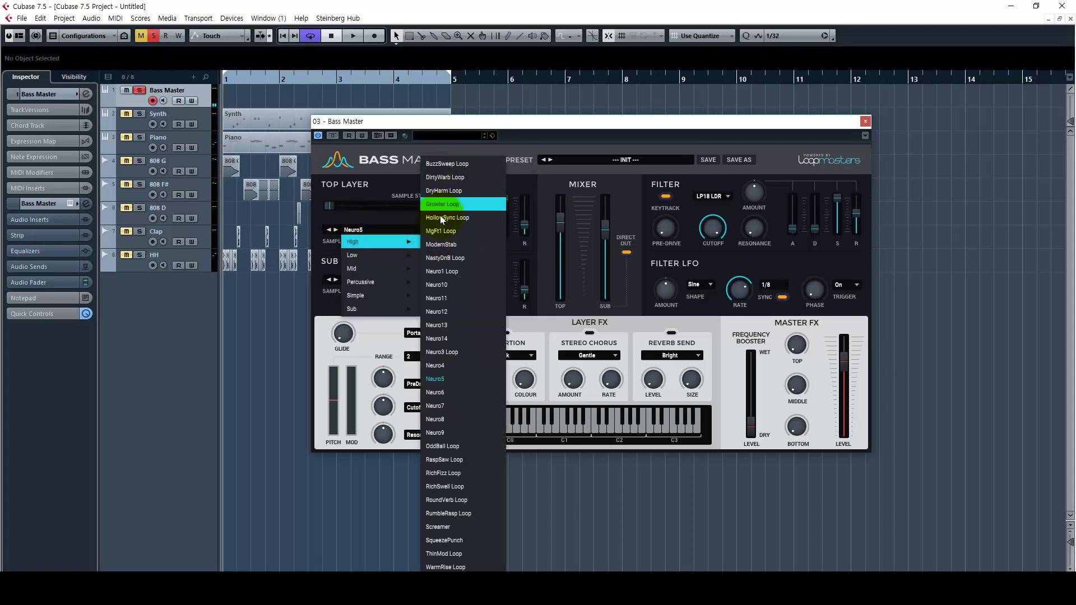
pyautogui.click(430, 244)
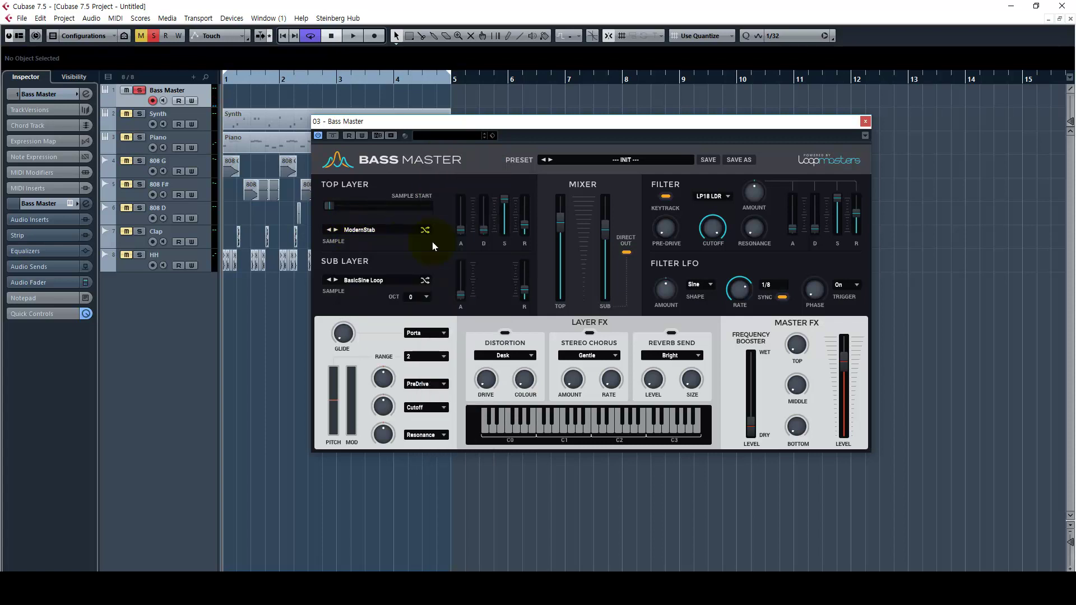
pyautogui.click(337, 230)
pyautogui.click(337, 230)
# Step: Change the sub layer sample from BasicSine Loop to VoxBass2
pyautogui.click(336, 281)
pyautogui.click(336, 280)
pyautogui.click(336, 281)
pyautogui.click(337, 281)
pyautogui.click(336, 280)
pyautogui.click(336, 281)
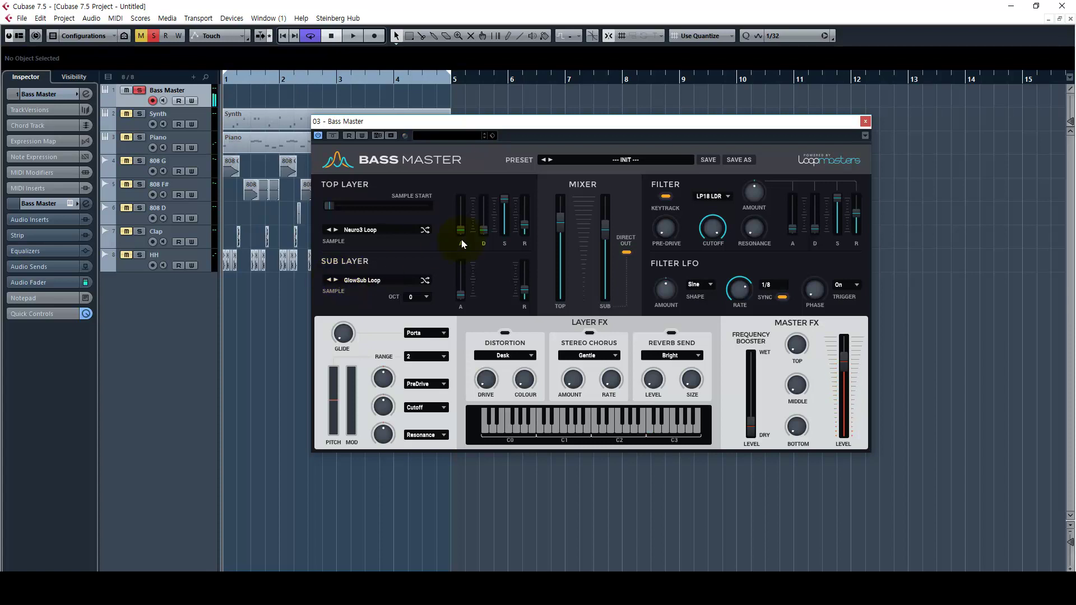
pyautogui.click(351, 280)
pyautogui.click(433, 328)
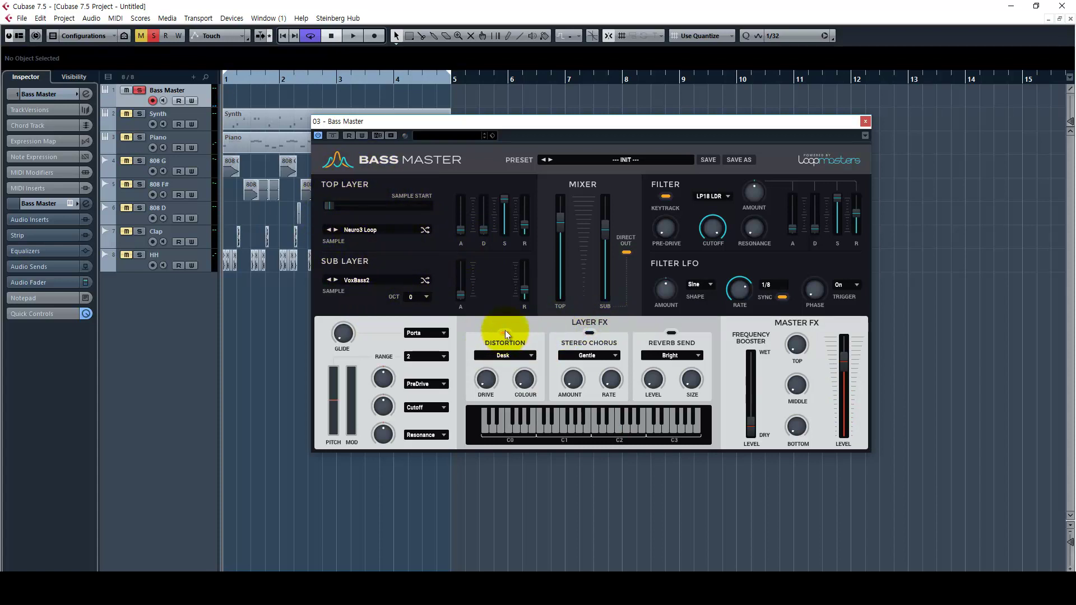
# Step: Switch the distortion, stereo chorus and reverb send layer effects on, and turn them off again
pyautogui.click(510, 357)
pyautogui.click(520, 336)
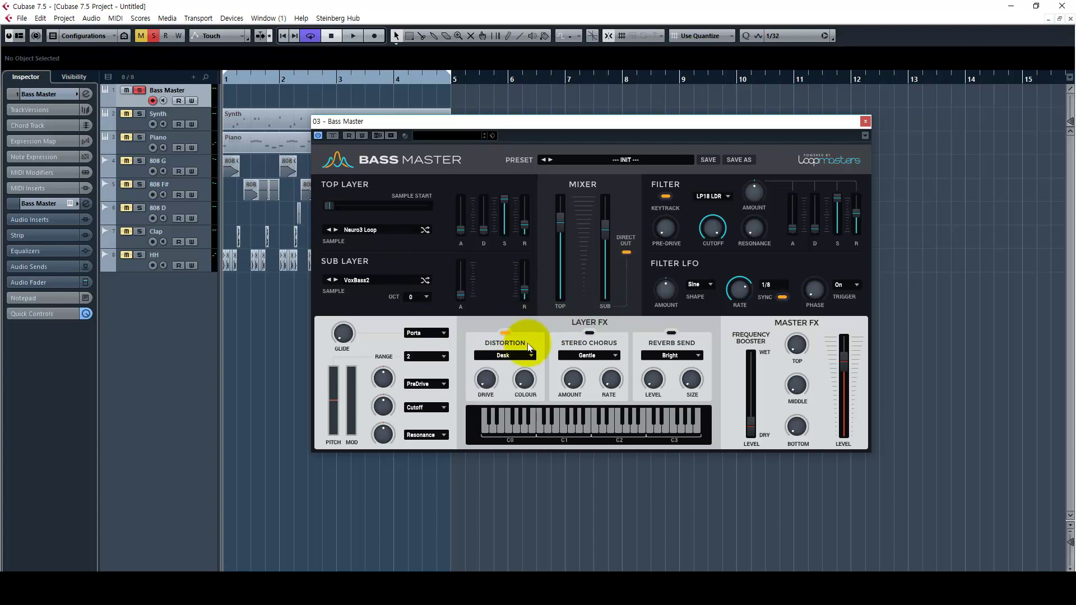
pyautogui.click(592, 333)
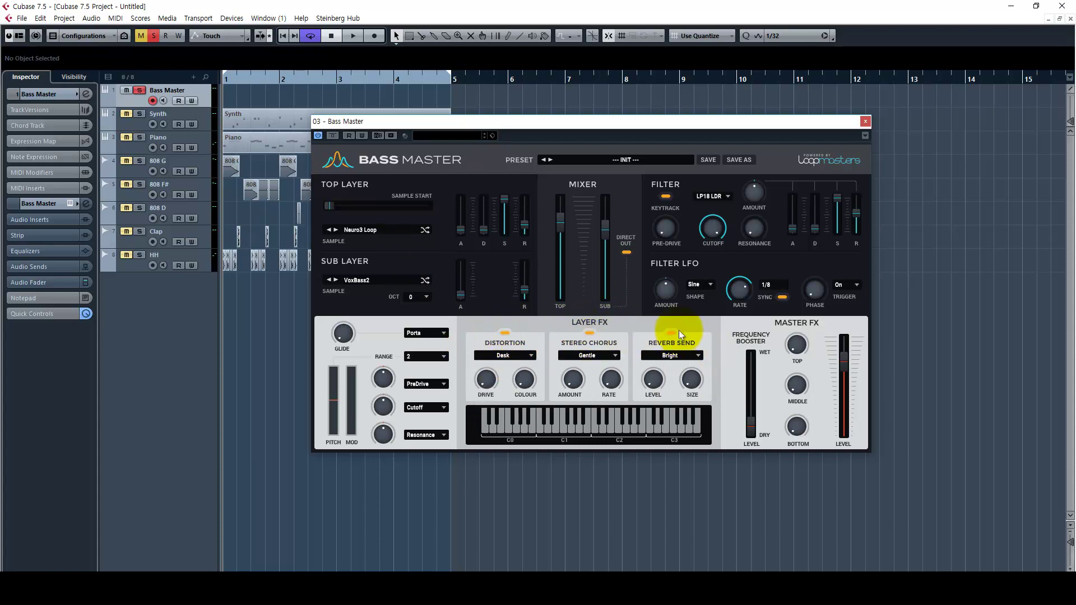
pyautogui.click(672, 333)
pyautogui.click(589, 333)
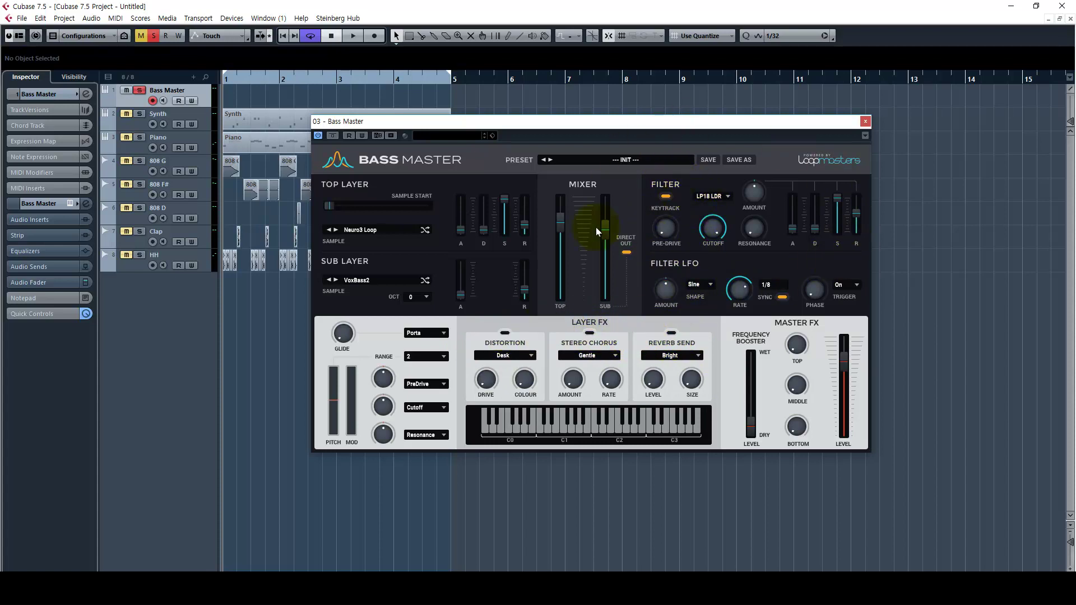
# Step: Raise the glide amount and set the first two modulation destinations to Sub - Attack and Fil.Env. - Attack
pyautogui.moveTo(347, 307); pyautogui.dragTo(345, 276)
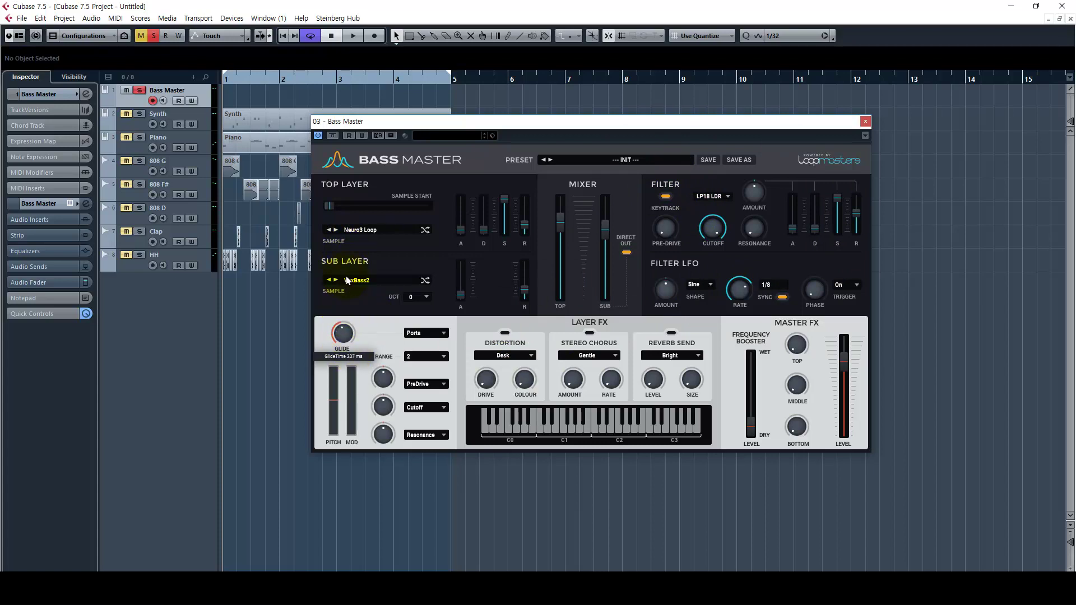
pyautogui.click(441, 385)
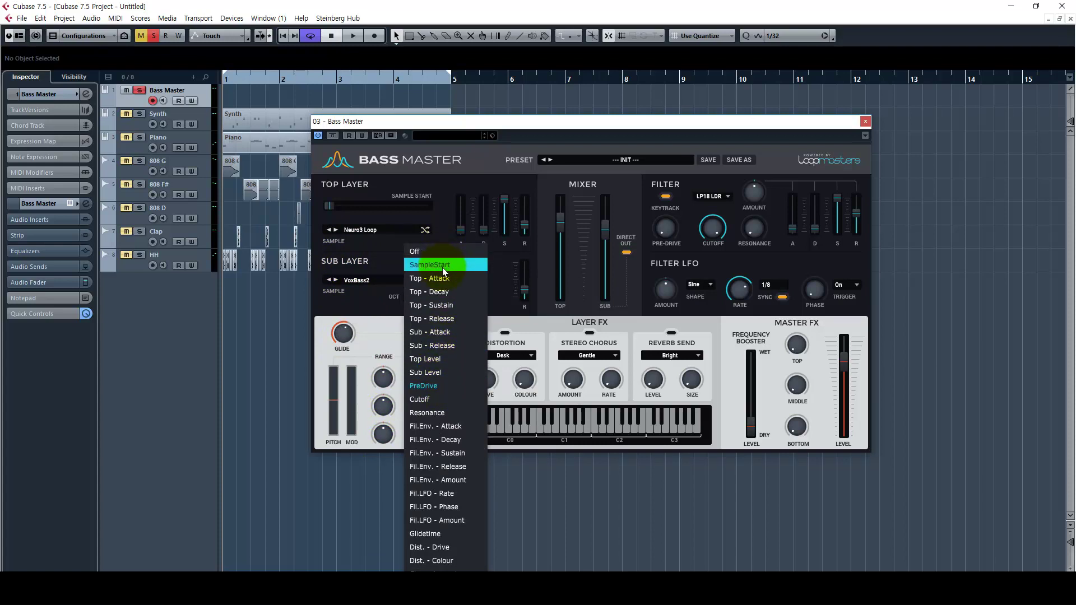
pyautogui.click(439, 331)
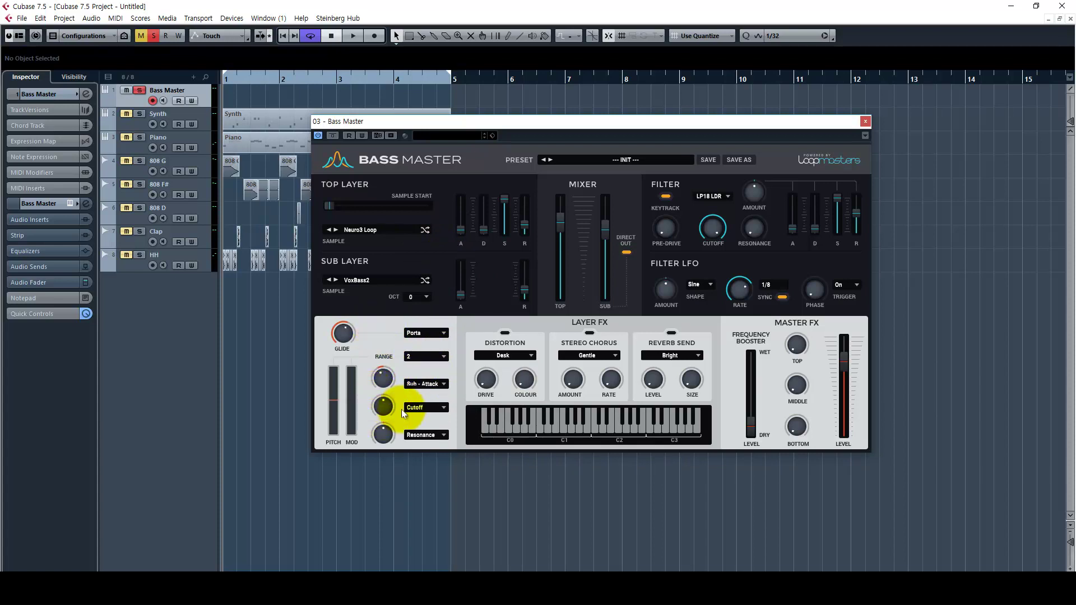
pyautogui.click(426, 408)
pyautogui.scroll(-2, 439, 442)
pyautogui.click(482, 412)
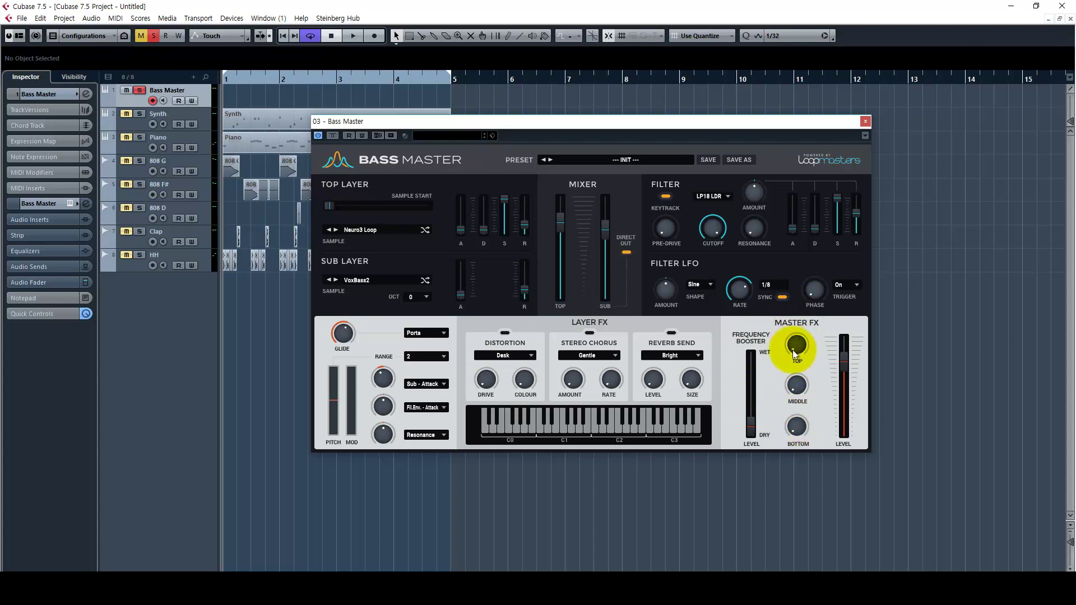
# Step: Load the 808 Riser preset from the Introduction category
pyautogui.click(627, 159)
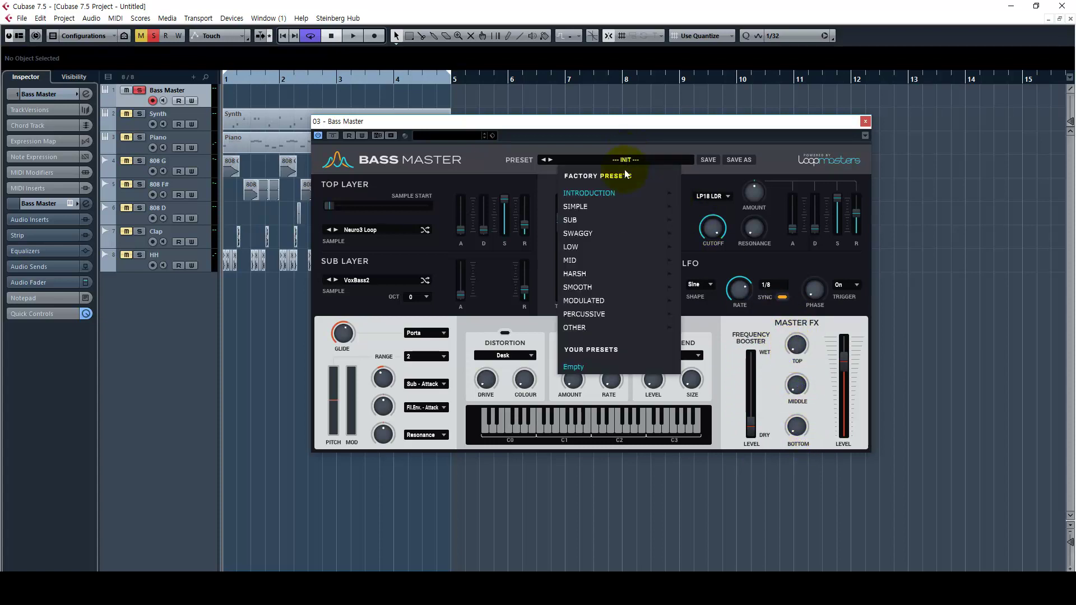
pyautogui.moveTo(628, 194)
pyautogui.click(722, 207)
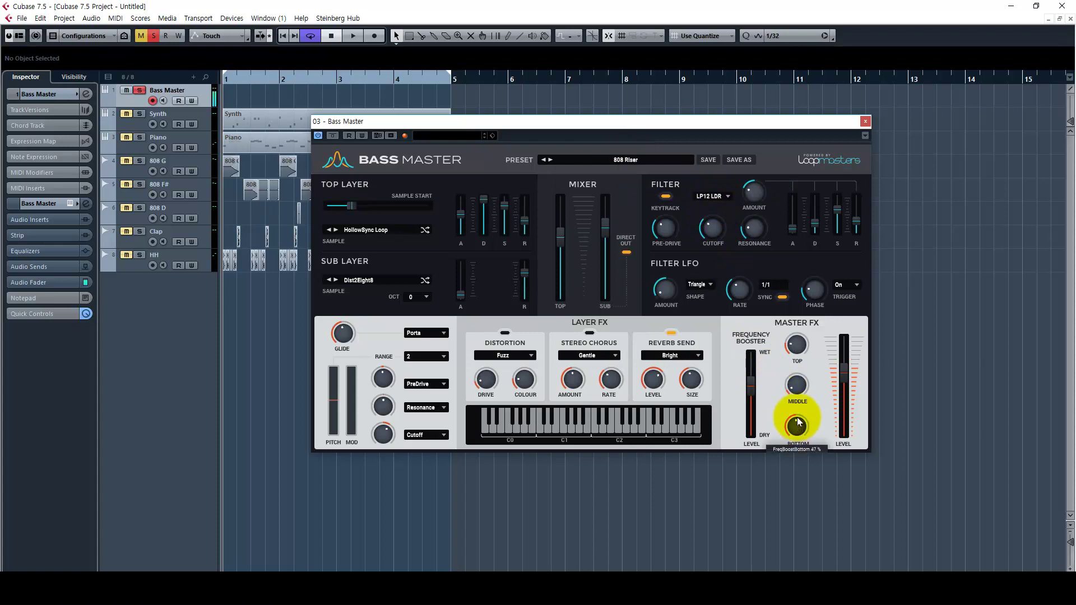
# Step: Adjust the frequency booster's top, middle and bottom amounts and raise its level to fully wet
pyautogui.moveTo(793, 384); pyautogui.dragTo(781, 300)
pyautogui.moveTo(794, 345); pyautogui.dragTo(785, 225)
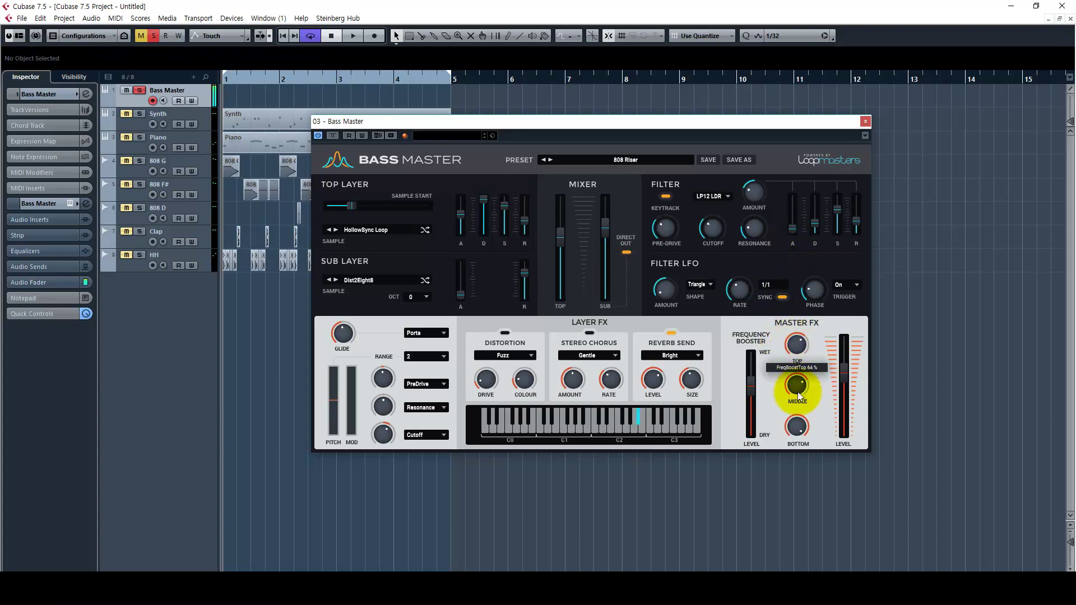
pyautogui.moveTo(806, 438); pyautogui.dragTo(799, 453)
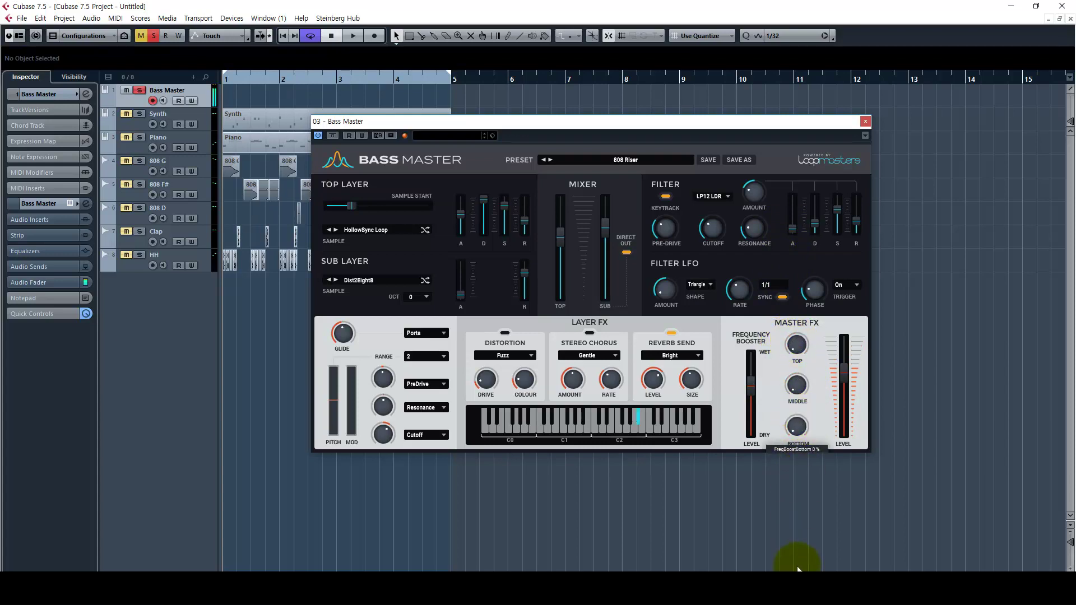
pyautogui.moveTo(757, 409); pyautogui.dragTo(748, 289)
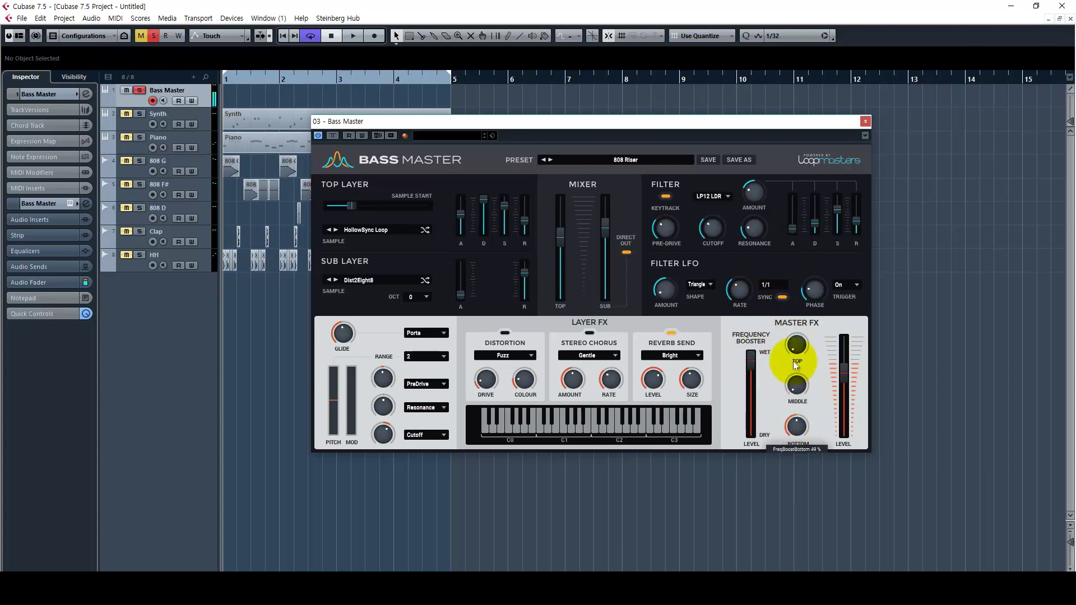
pyautogui.moveTo(796, 390); pyautogui.dragTo(791, 271)
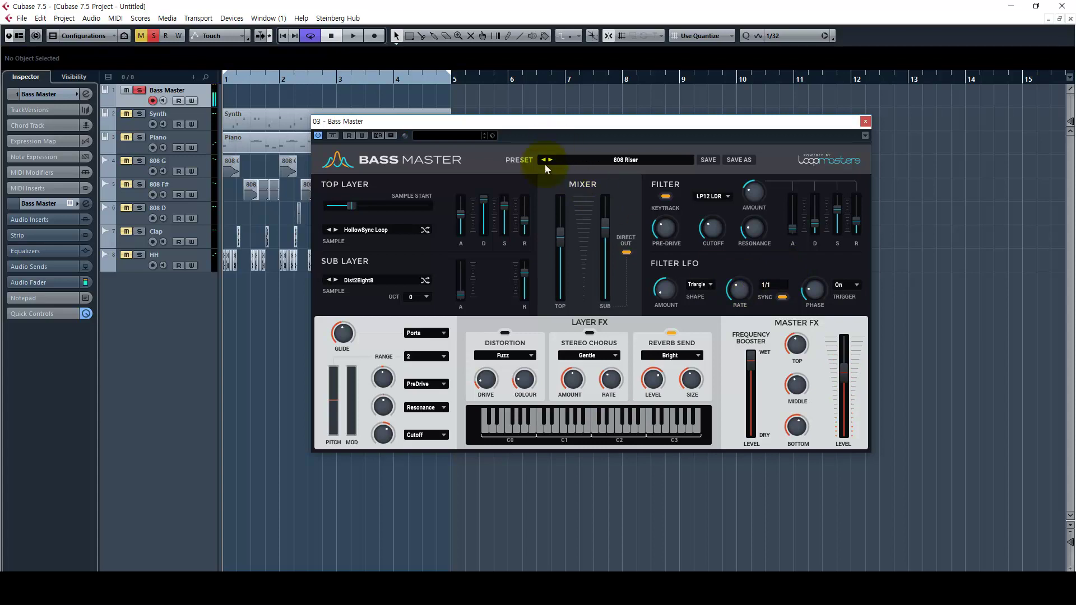
# Step: Load the Dope House preset from the Swaggy category
pyautogui.click(623, 160)
pyautogui.click(623, 160)
pyautogui.click(623, 160)
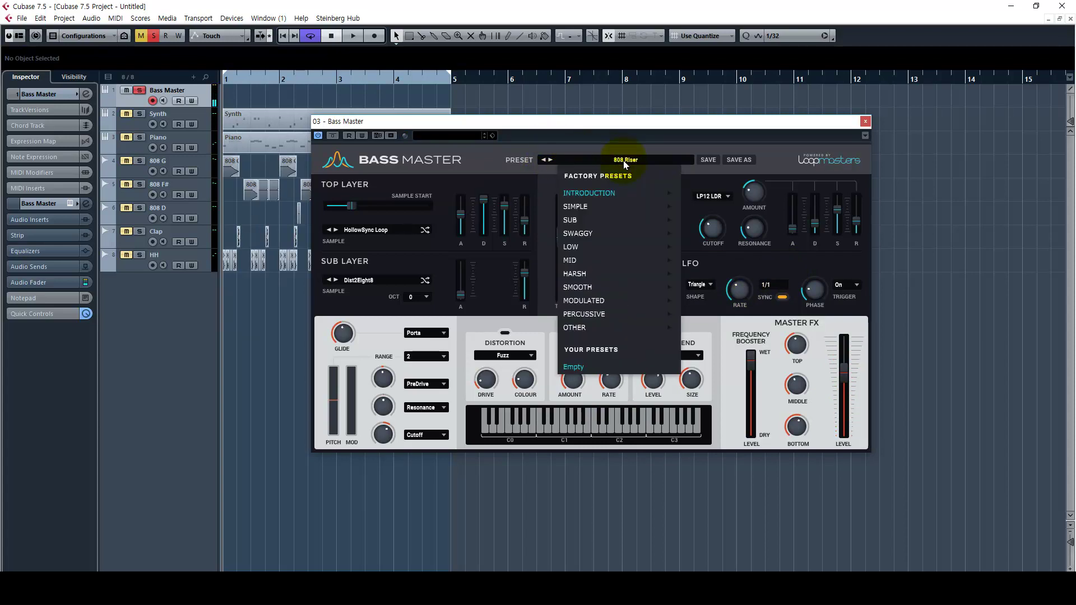
pyautogui.moveTo(609, 234)
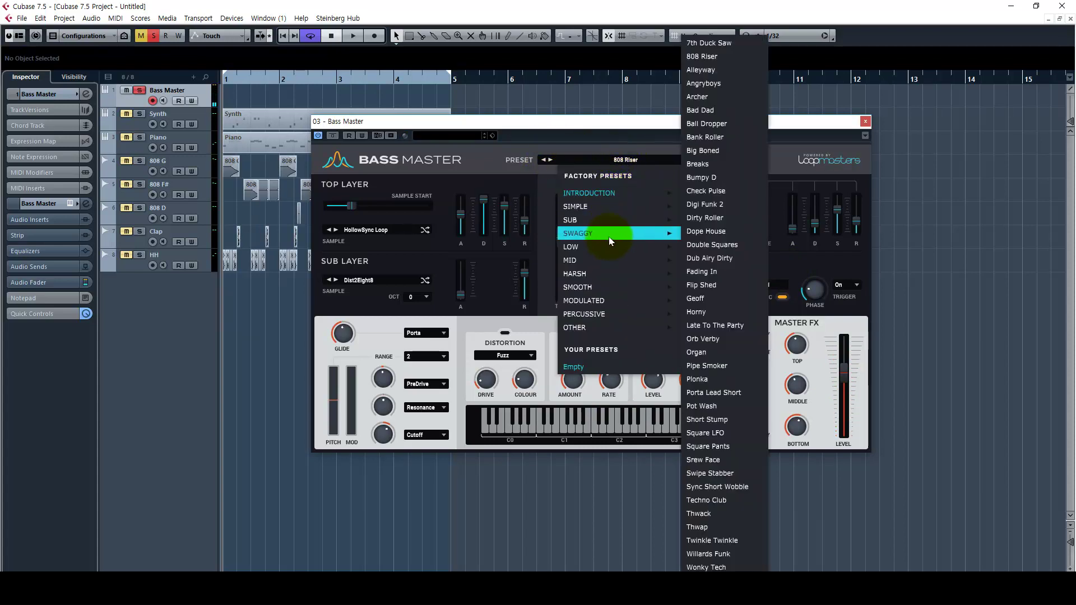
pyautogui.click(698, 232)
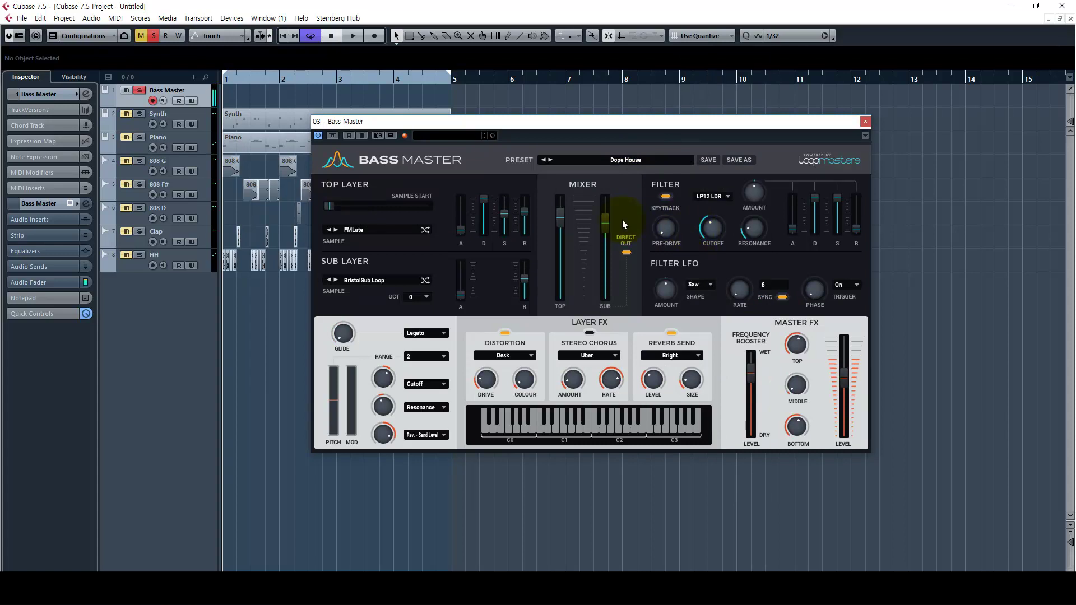
# Step: Step forward through the Swaggy presets from Double Squares to Geoff
pyautogui.click(551, 160)
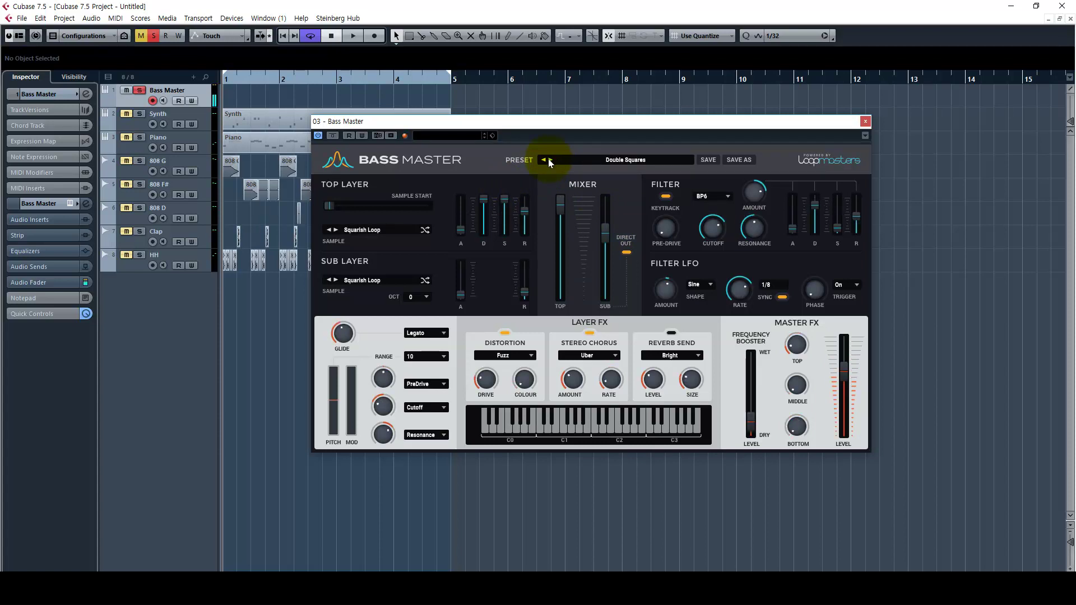
pyautogui.click(550, 160)
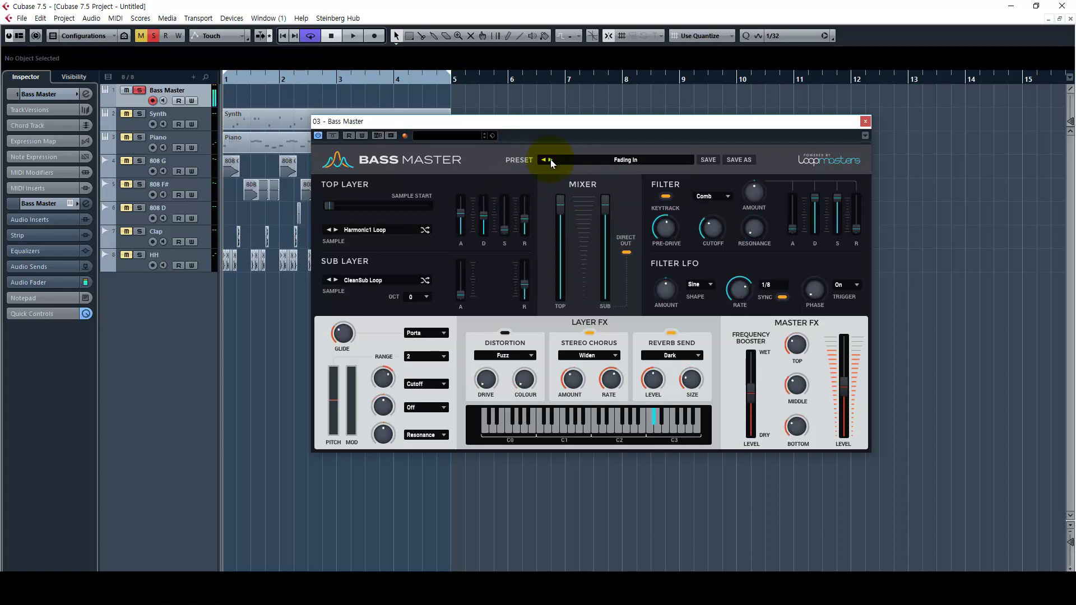
pyautogui.click(550, 160)
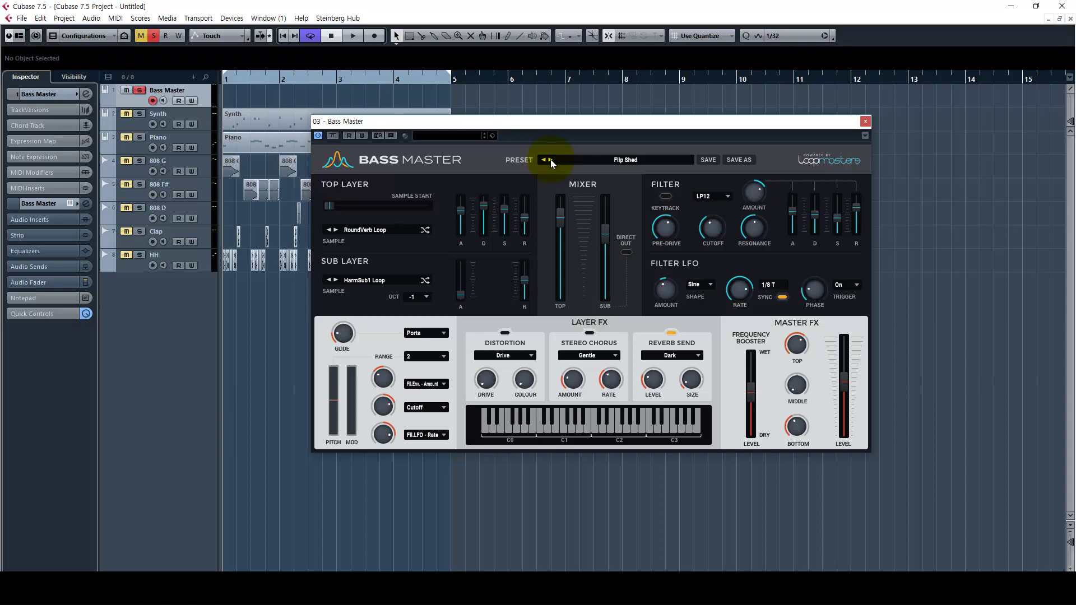
pyautogui.click(551, 160)
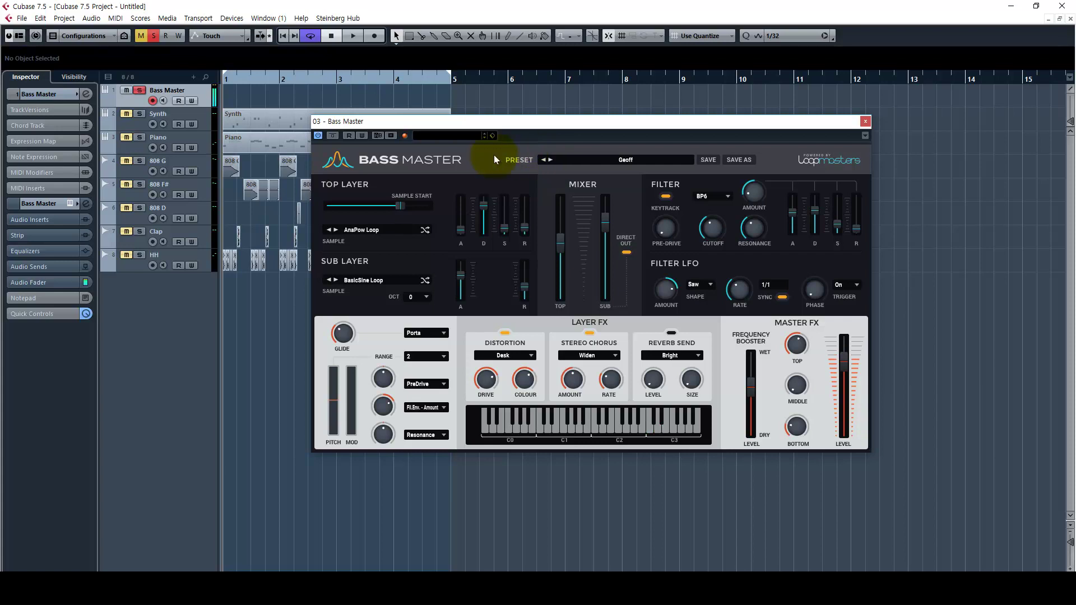
# Step: Copy the Synth part onto the Bass Master track at bar 1 and start playback
pyautogui.moveTo(387, 124); pyautogui.dragTo(423, 146)
pyautogui.keyDown('alt'); pyautogui.moveTo(248, 119); pyautogui.dragTo(249, 98); pyautogui.keyUp('alt')
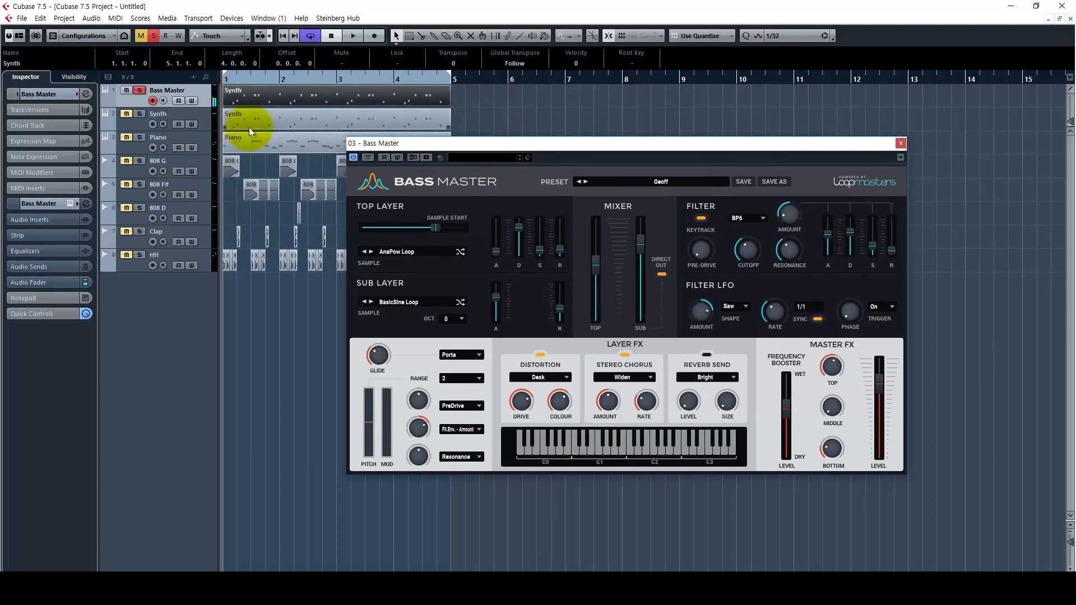
pyautogui.click(563, 117)
pyautogui.press('space')
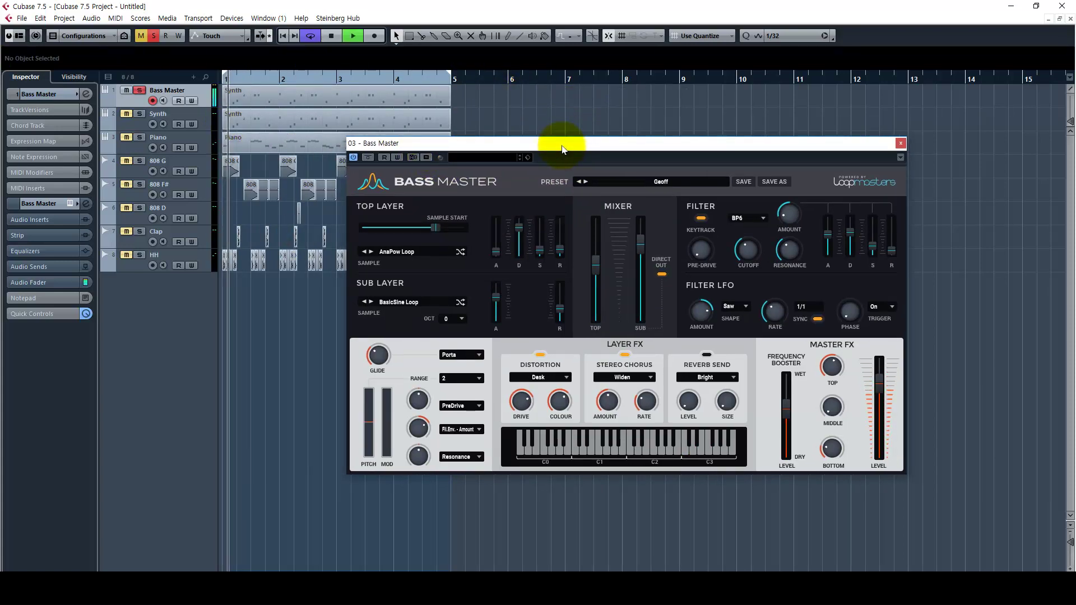
# Step: Step forward through the presets from Horny to Porta Lead Short while the part plays, and stop playback
pyautogui.moveTo(560, 143); pyautogui.dragTo(537, 146)
pyautogui.click(561, 179)
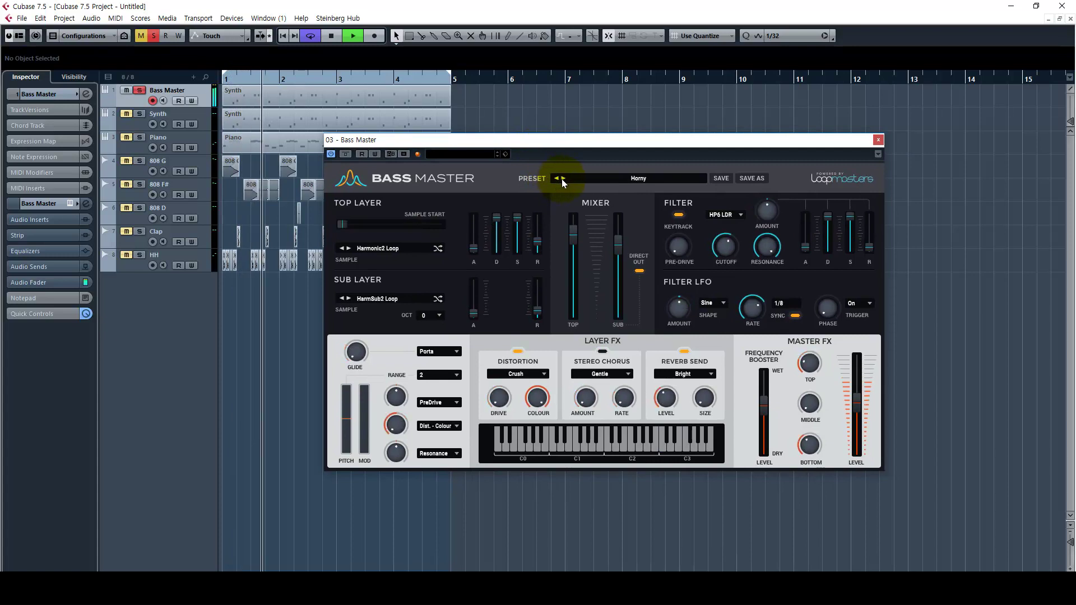
pyautogui.click(561, 179)
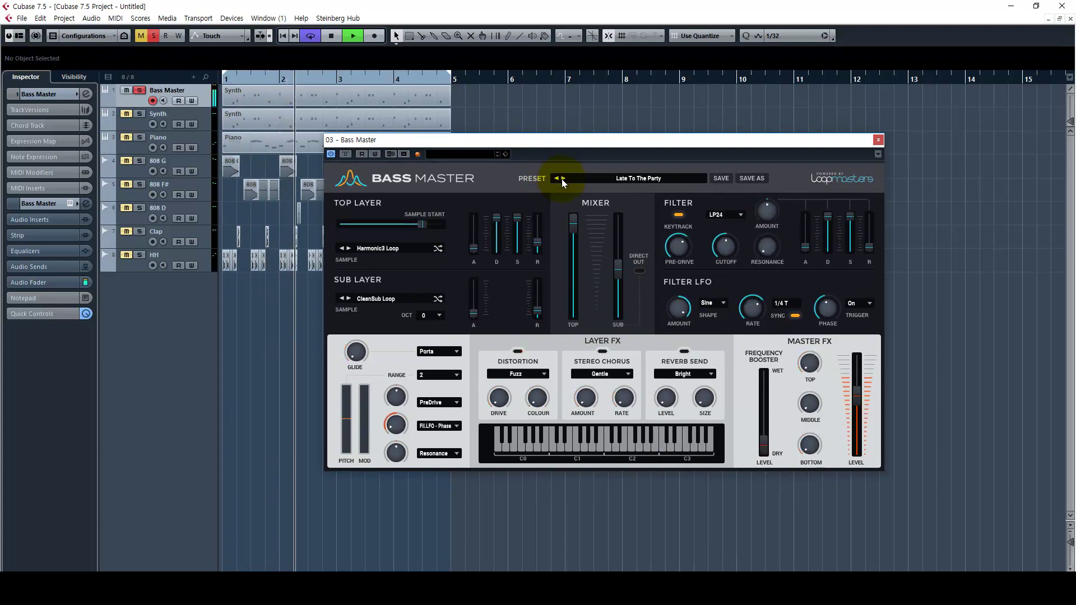
pyautogui.click(562, 179)
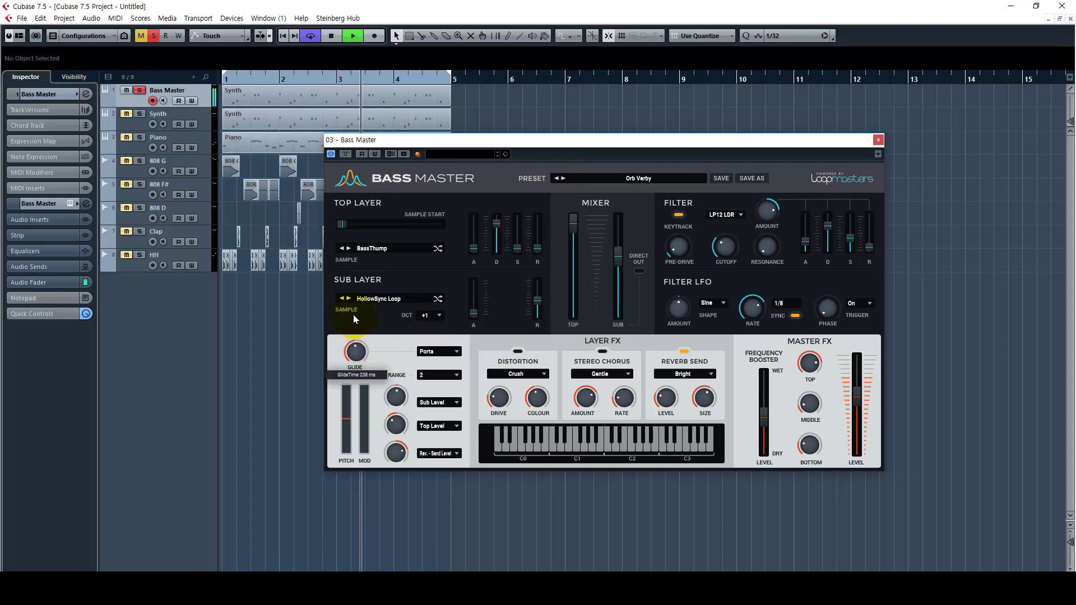
pyautogui.click(563, 178)
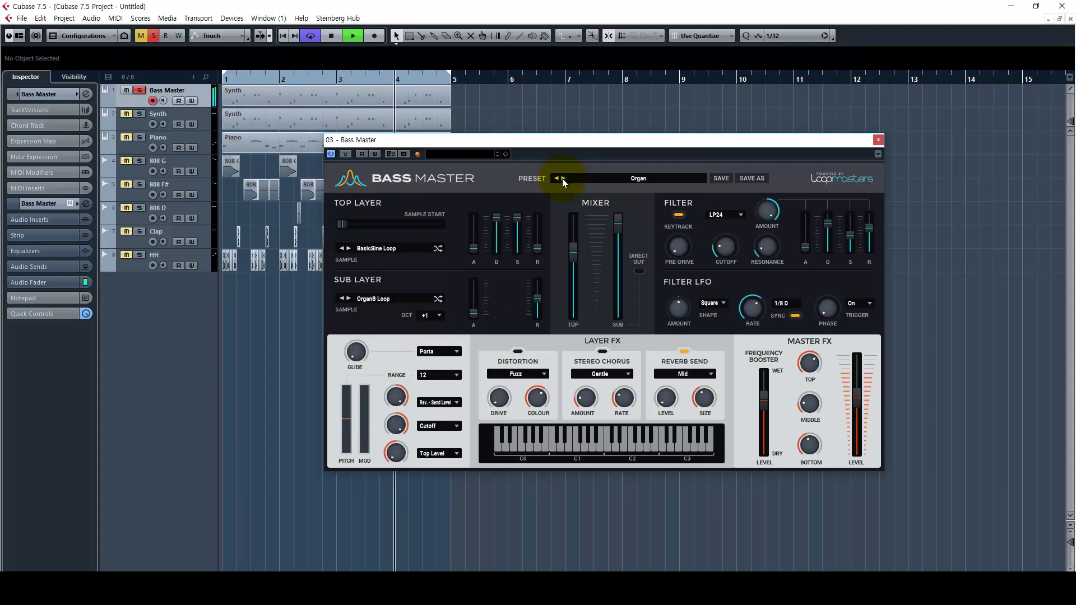
pyautogui.click(563, 178)
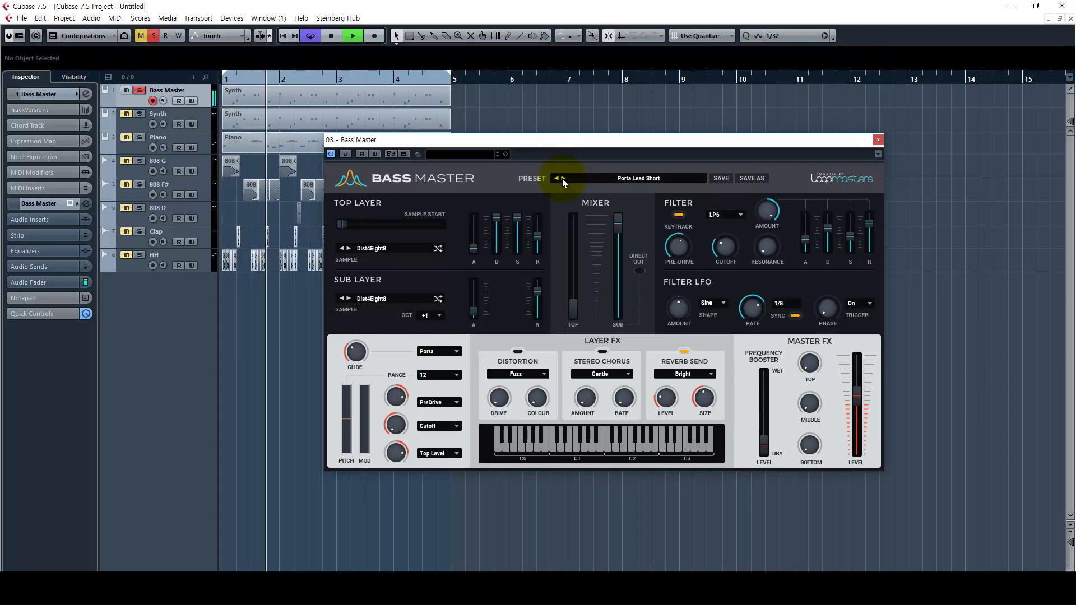
pyautogui.press('space')
pyautogui.moveTo(547, 143); pyautogui.dragTo(510, 146)
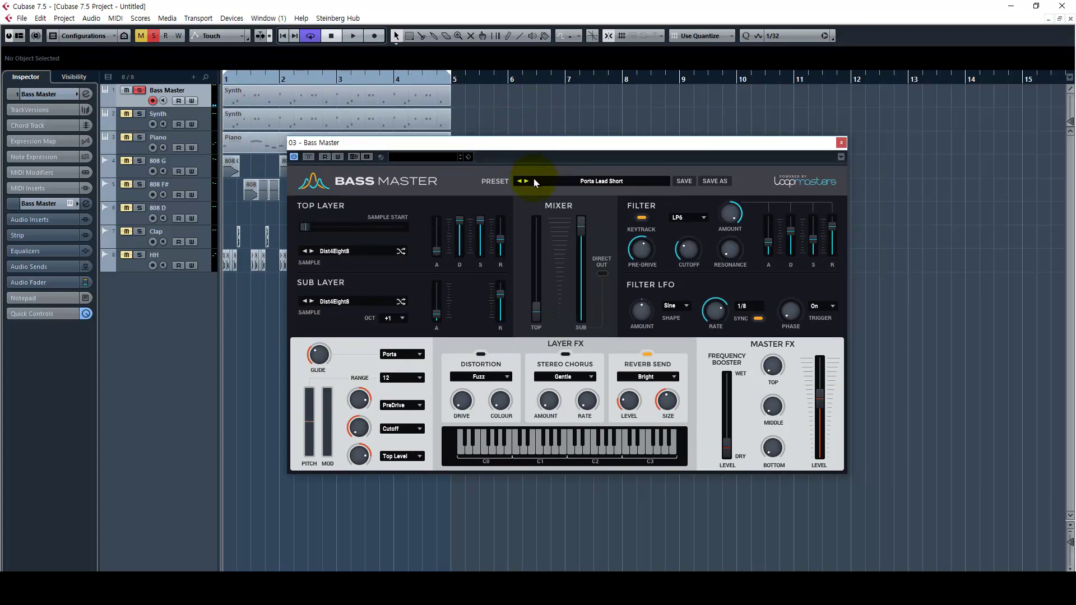
# Step: Restart playback, step the preset on to Short Stump and raise its frequency booster level
pyautogui.press('space')
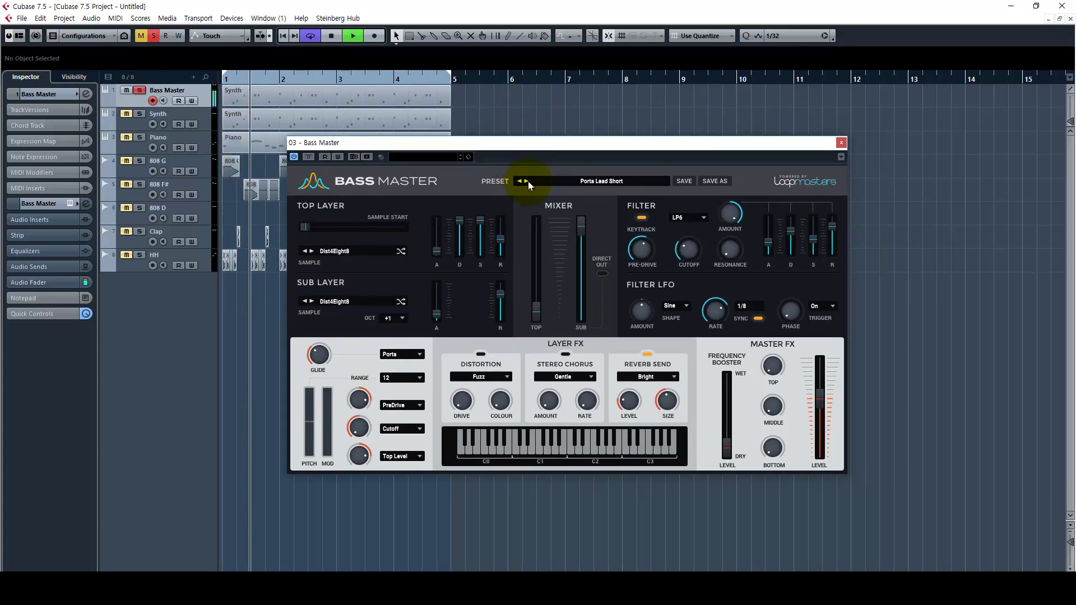
pyautogui.click(527, 181)
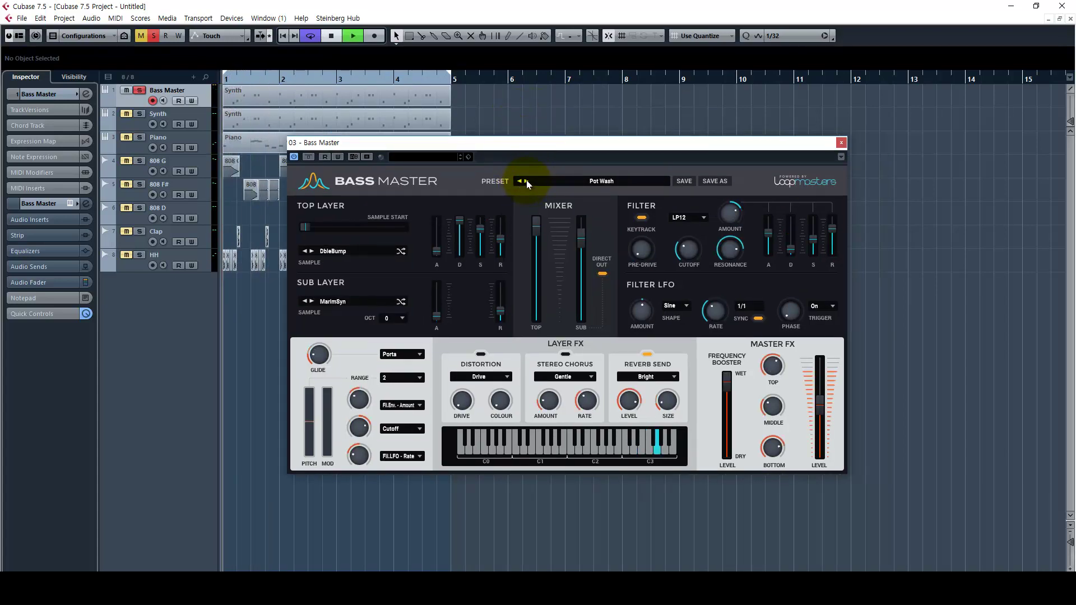
pyautogui.click(527, 180)
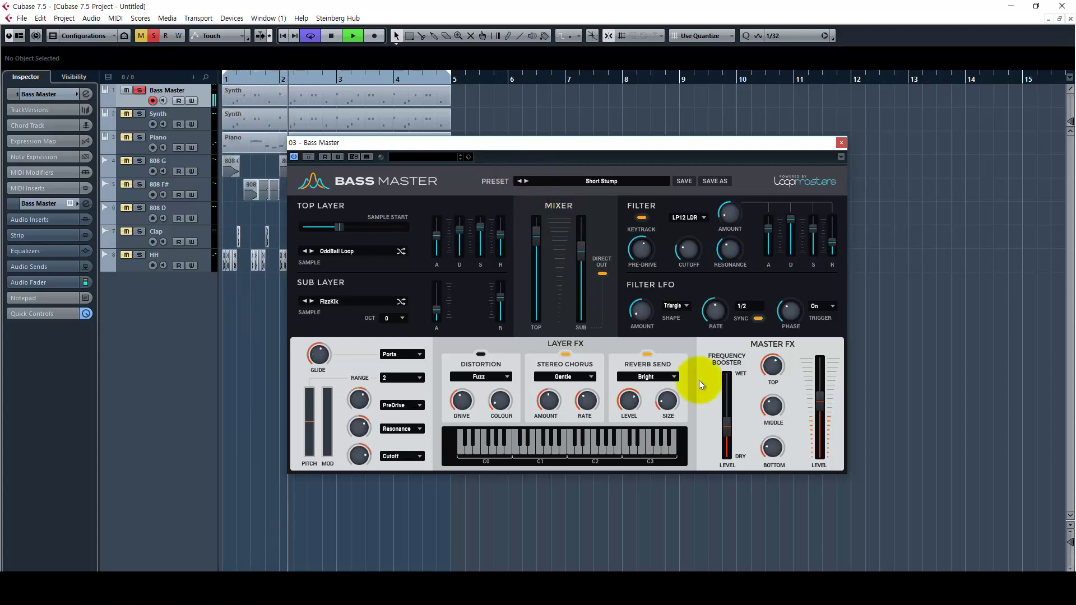
pyautogui.moveTo(725, 425); pyautogui.dragTo(725, 375)
# Step: Audition the Square LFO and Srew Face presets with the part, step on to Swipe Stabber and stop playback
pyautogui.click(526, 181)
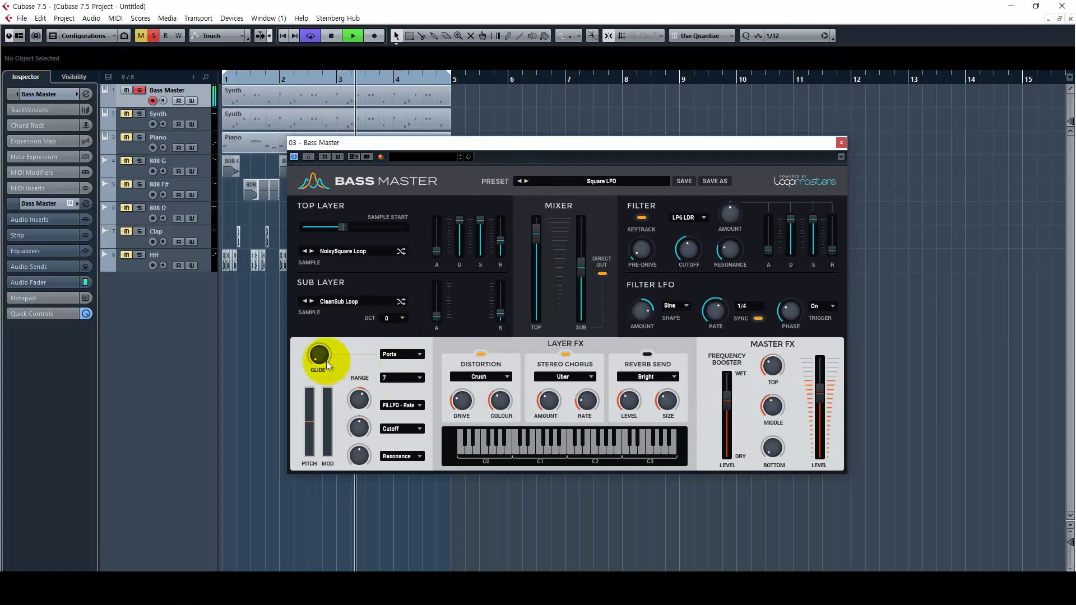
pyautogui.press('space')
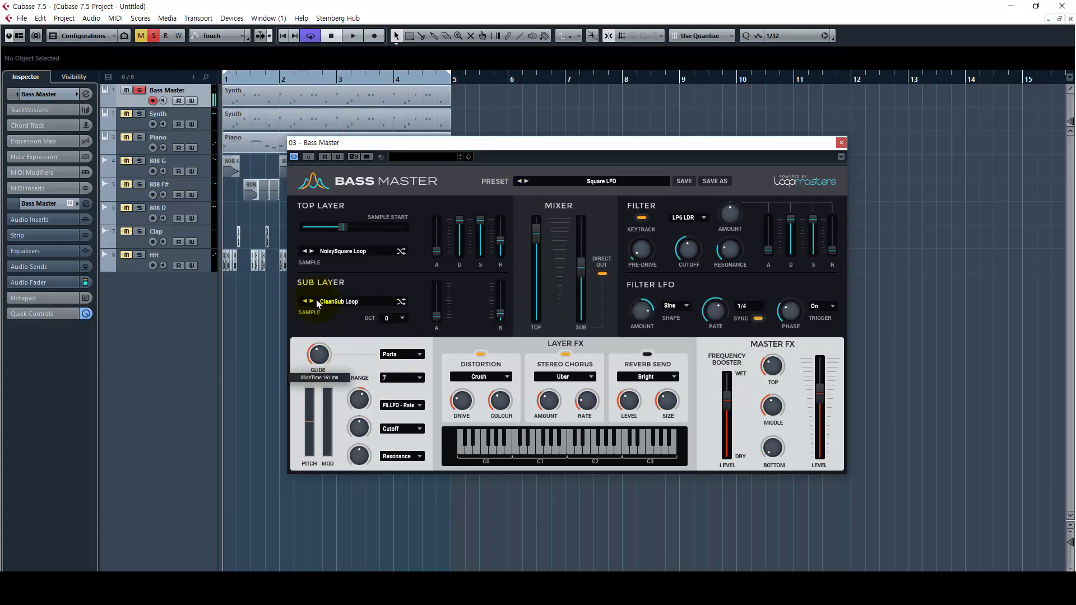
pyautogui.press('space')
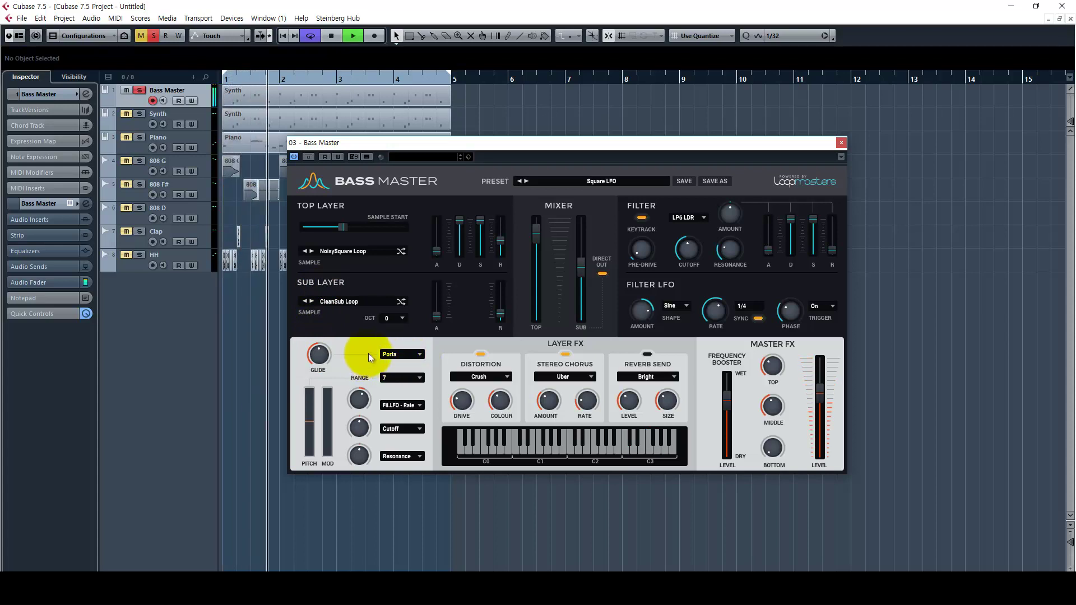
pyautogui.click(527, 181)
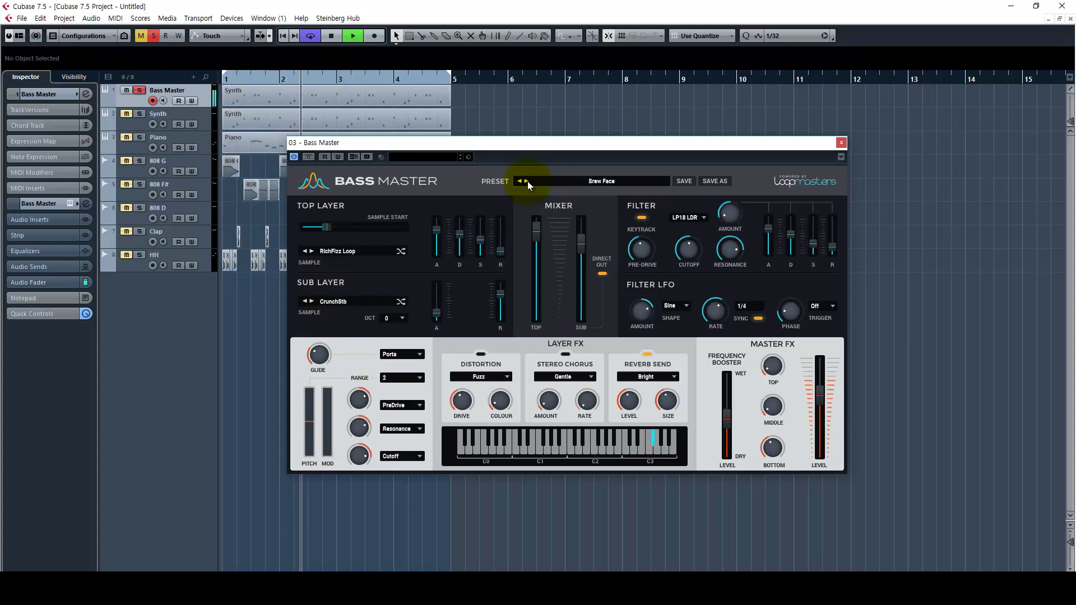
pyautogui.click(527, 180)
pyautogui.press('space')
# Step: Load the Double Perc preset from the Percussive factory category and start playback
pyautogui.click(583, 182)
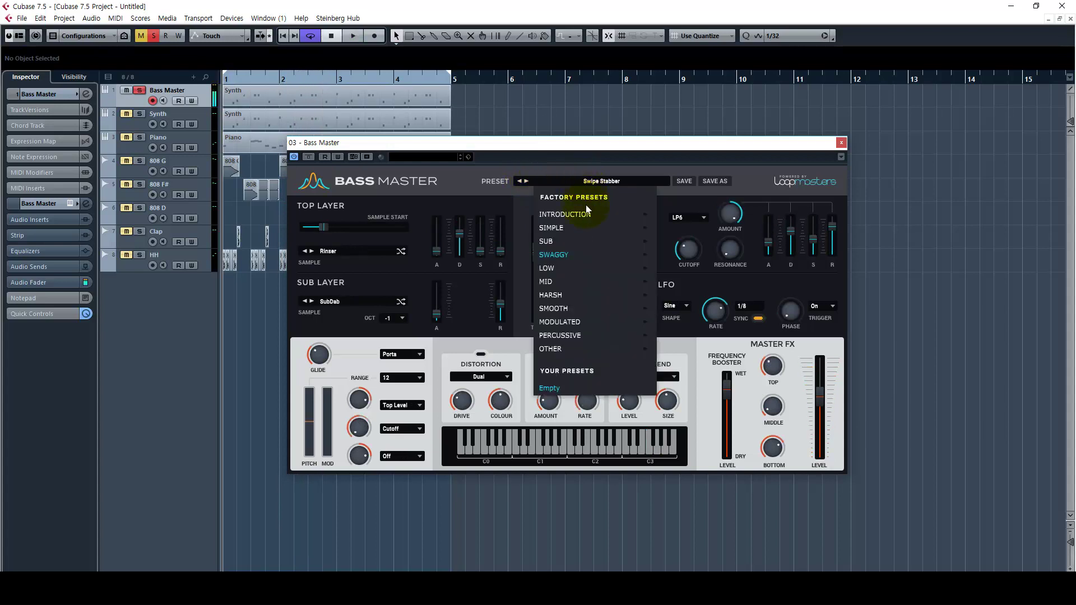
pyautogui.moveTo(572, 324)
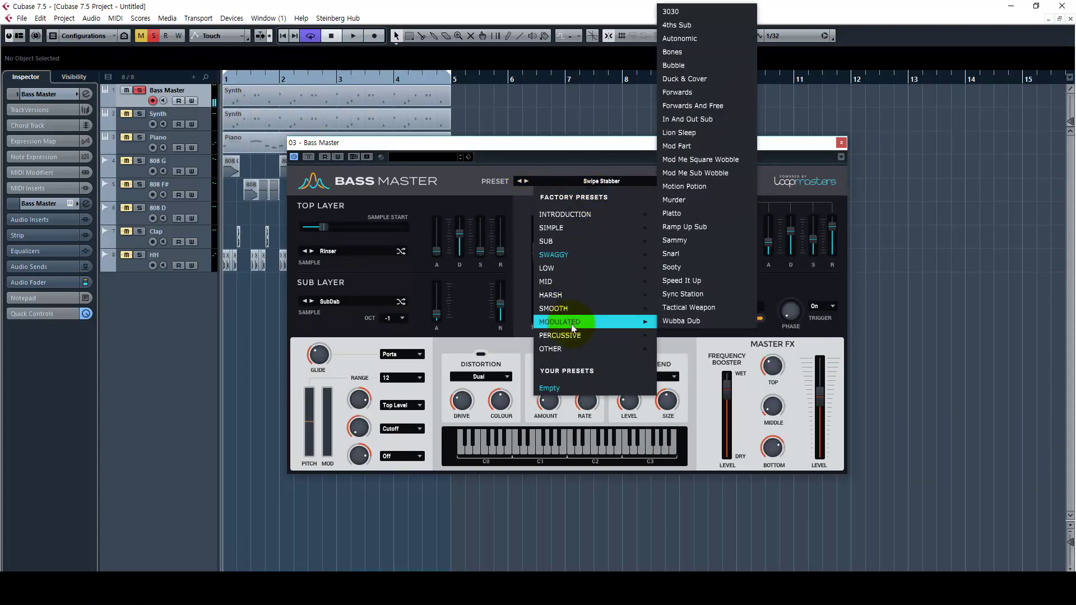
pyautogui.moveTo(609, 337)
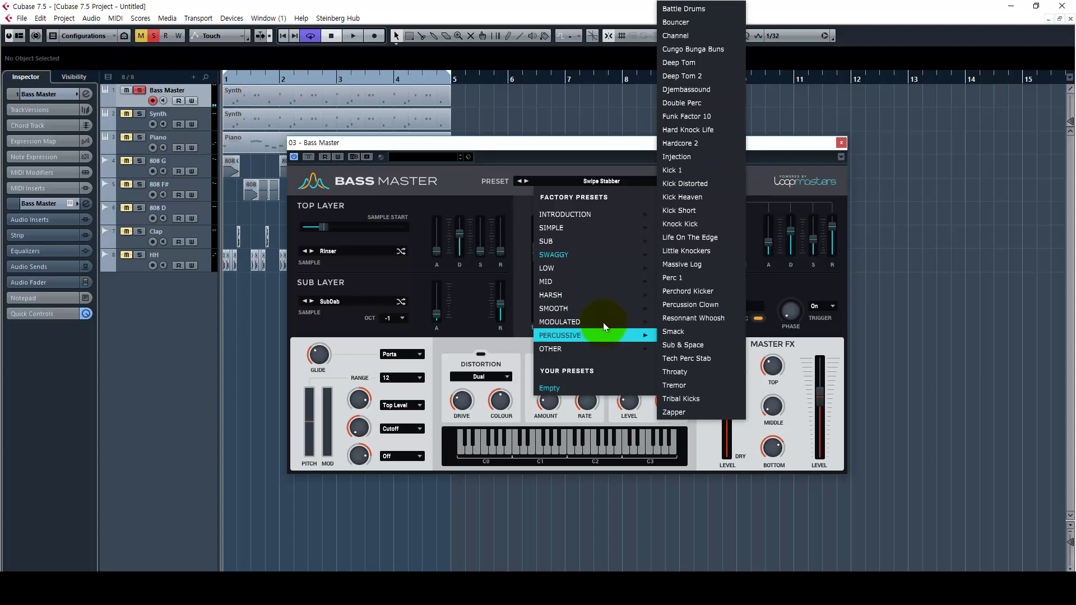
pyautogui.click(695, 103)
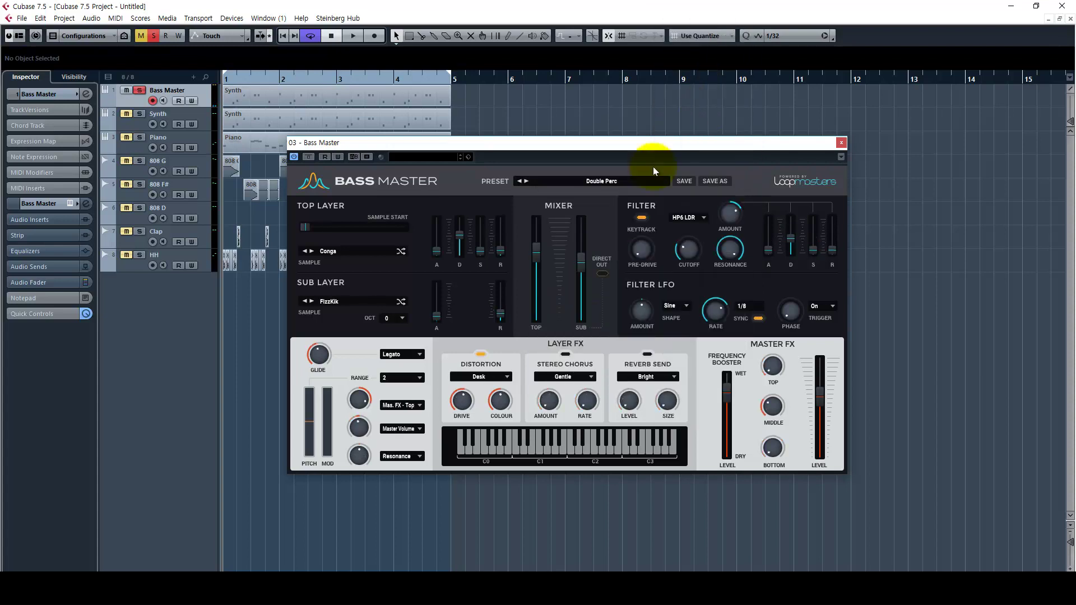
pyautogui.press('space')
# Step: Step forward through the presets Funk Factor 10, Hard Knock Life and Injection to Kick Distorted while the part plays
pyautogui.click(526, 181)
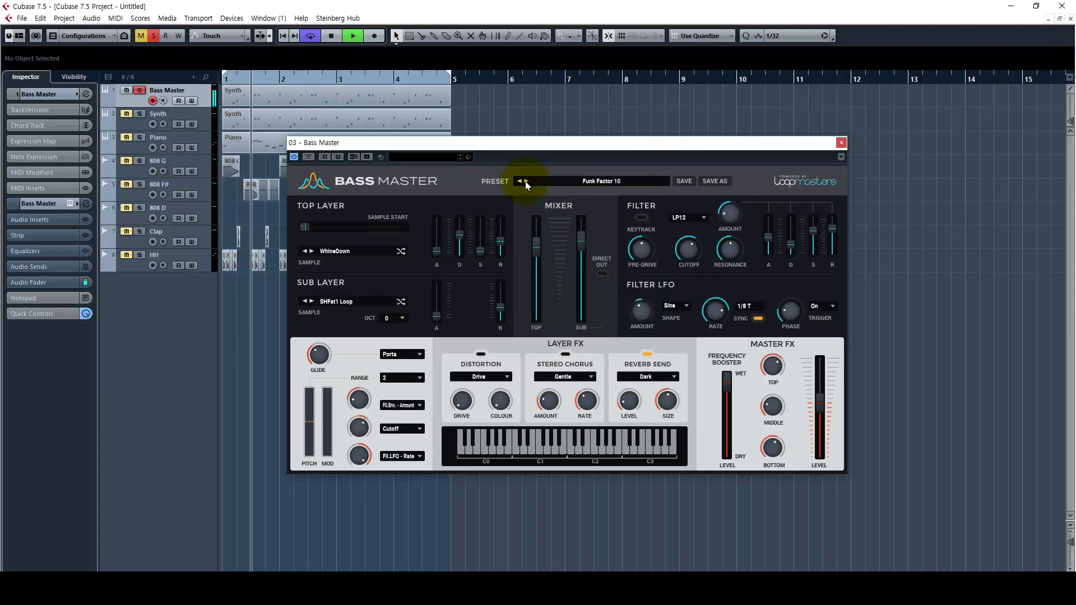
pyautogui.click(526, 181)
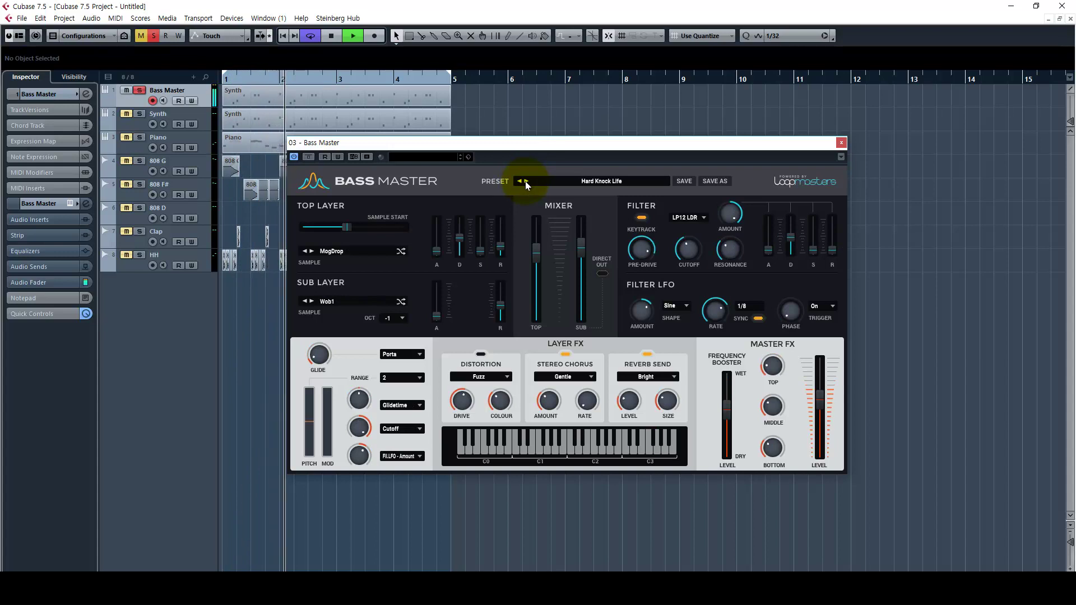
pyautogui.click(526, 181)
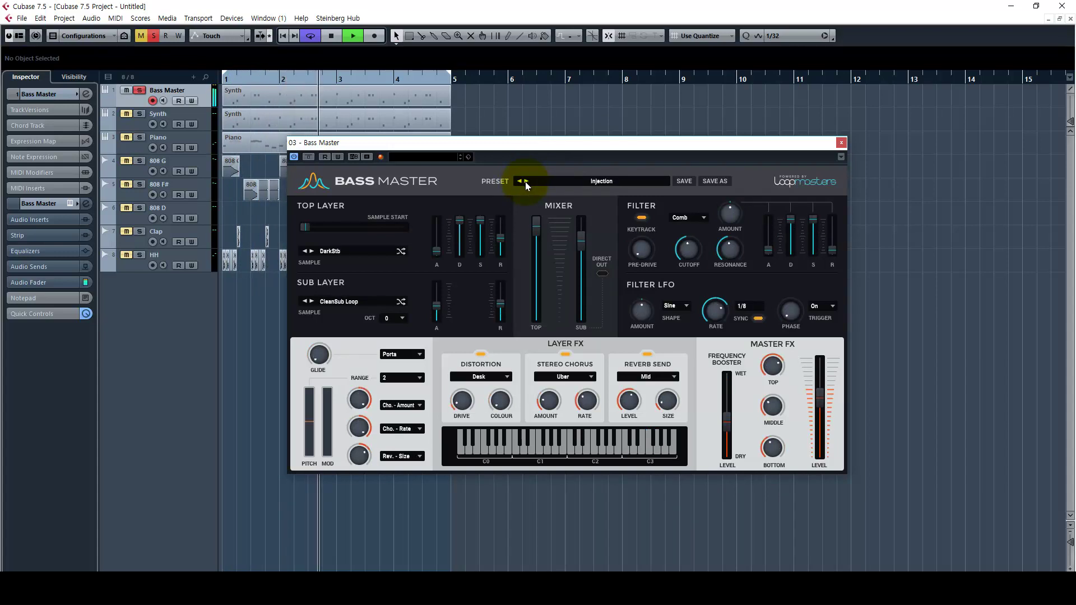
pyautogui.click(526, 181)
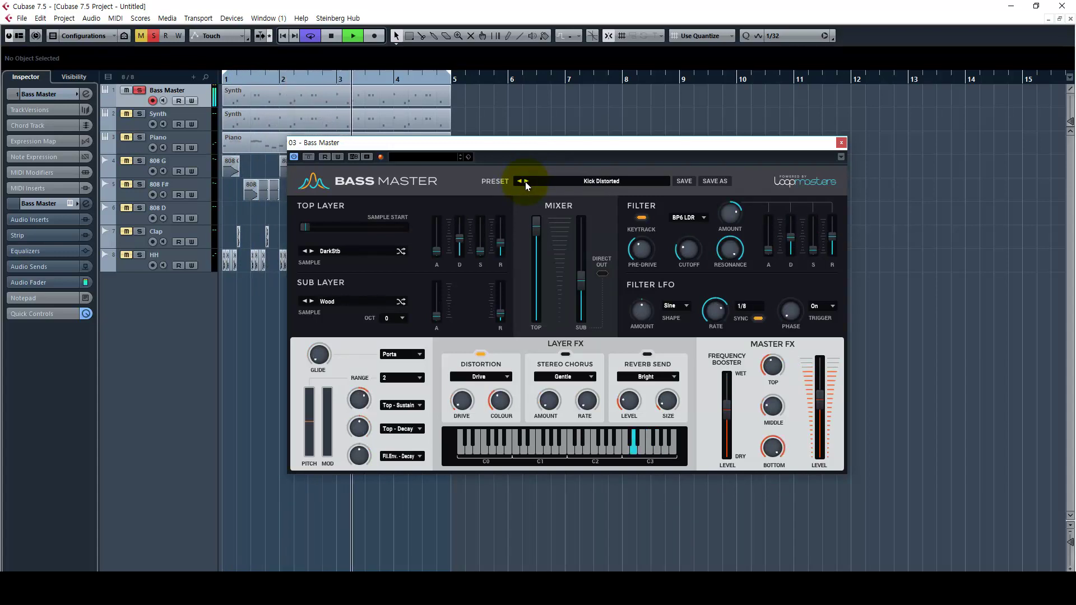
# Step: Enable the reverb send and stereo chorus on Kick Distorted and raise the reverb level
pyautogui.click(647, 355)
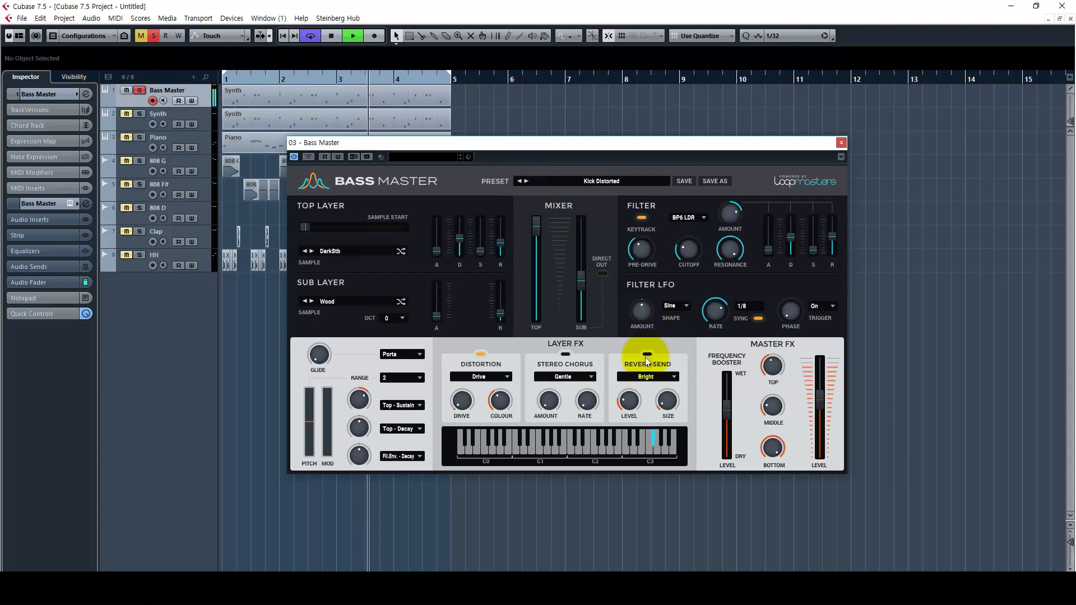
pyautogui.click(565, 355)
pyautogui.moveTo(629, 400); pyautogui.dragTo(624, 334)
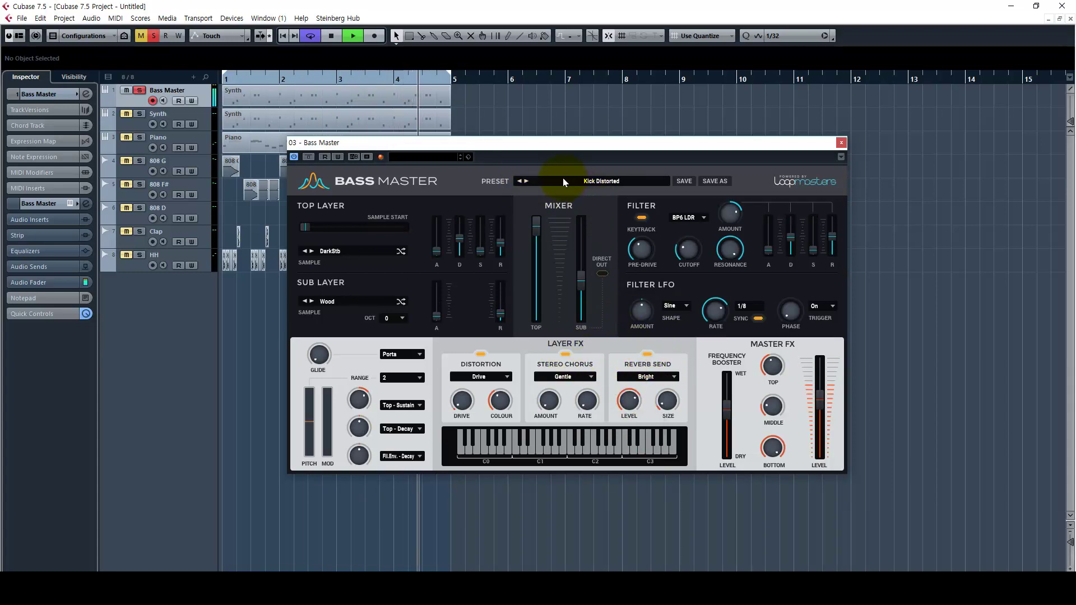
# Step: Stop playback to raise the stereo chorus amount, restart it and raise the distortion drive
pyautogui.press('space')
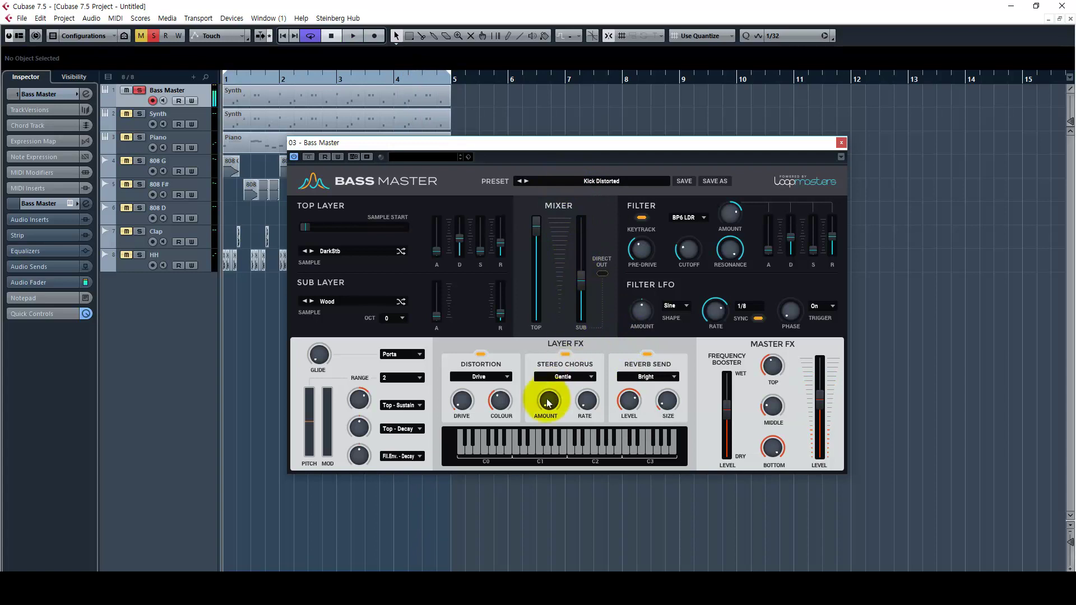
pyautogui.moveTo(548, 403); pyautogui.dragTo(540, 359)
pyautogui.press('space')
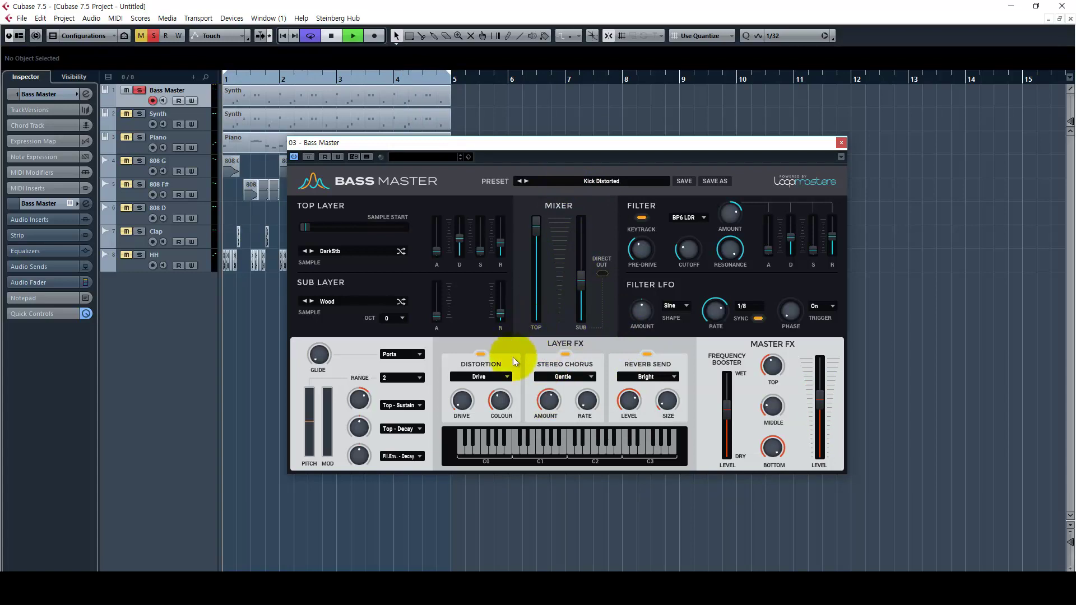
pyautogui.moveTo(463, 401); pyautogui.dragTo(460, 319)
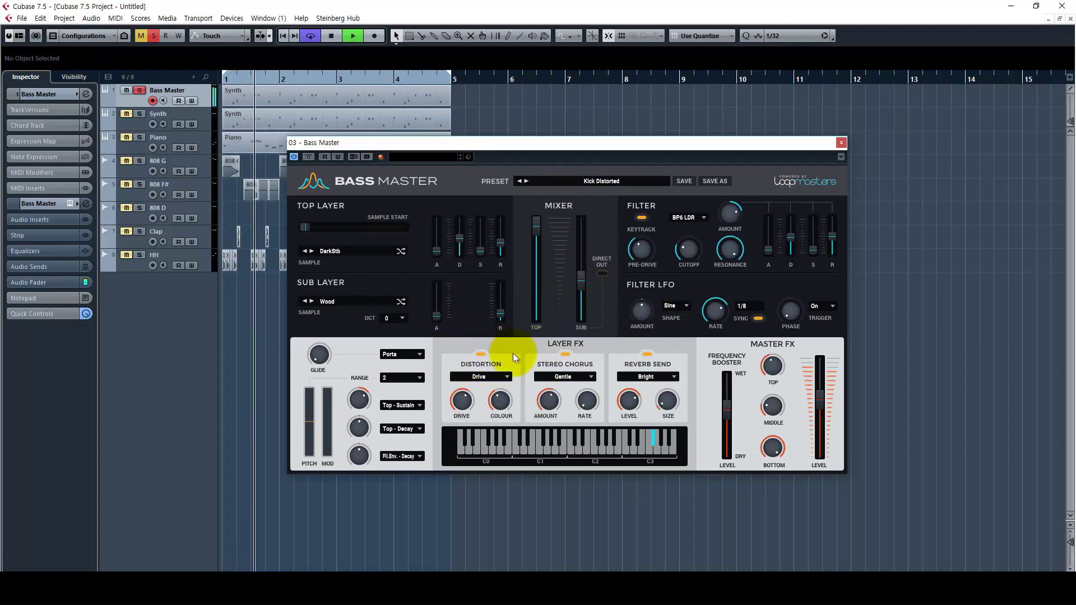
# Step: Step the preset on to Knock Kick, switch to Walkie Talkie from the factory presets and raise its frequency booster level
pyautogui.click(526, 181)
pyautogui.click(527, 181)
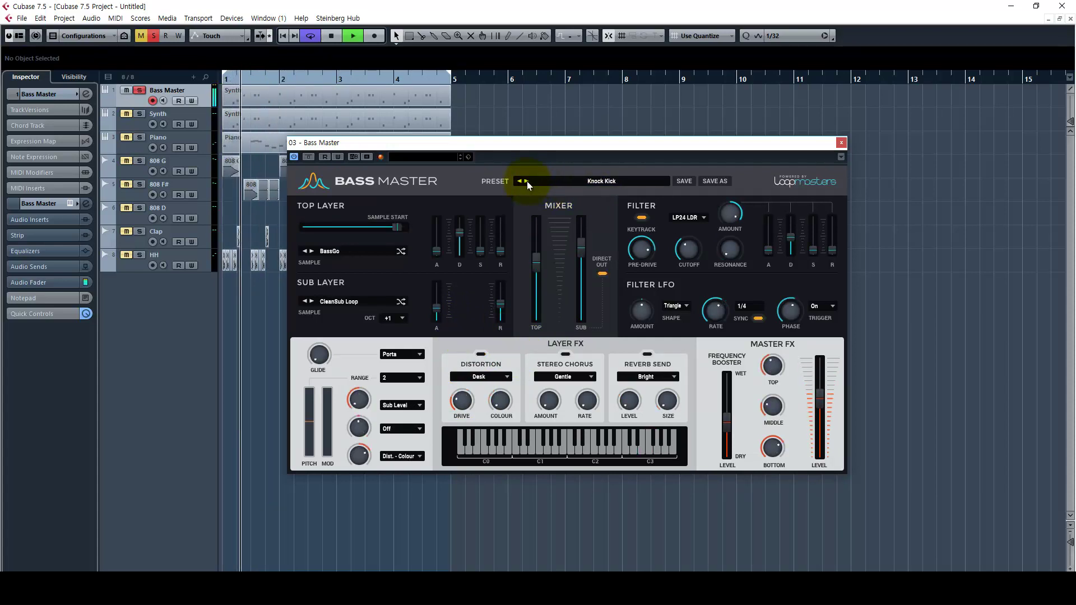
pyautogui.click(570, 180)
pyautogui.moveTo(639, 308)
pyautogui.click(682, 294)
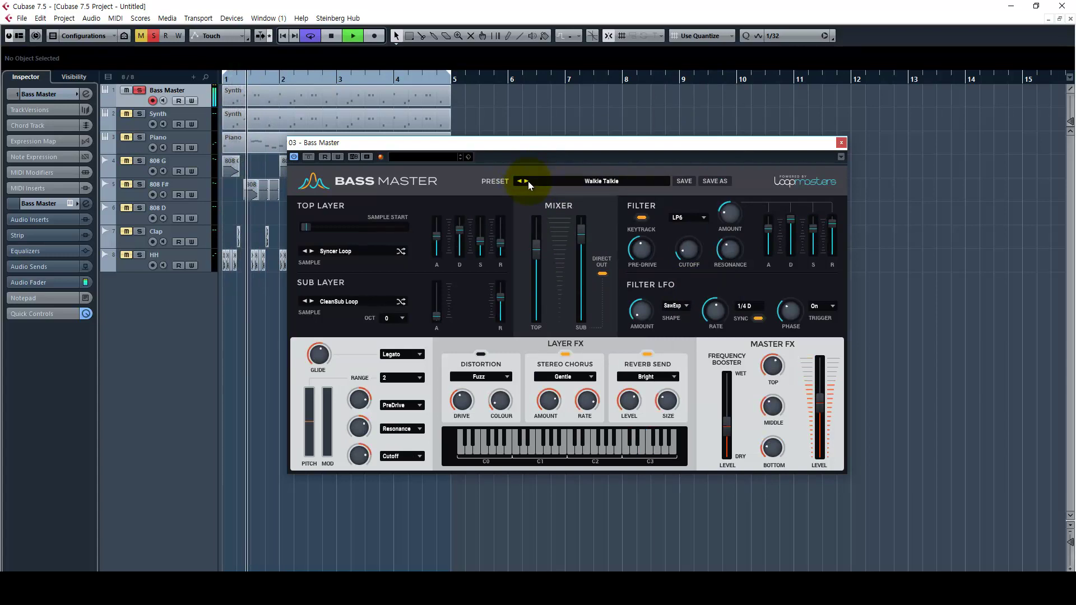
pyautogui.moveTo(723, 399); pyautogui.dragTo(724, 358)
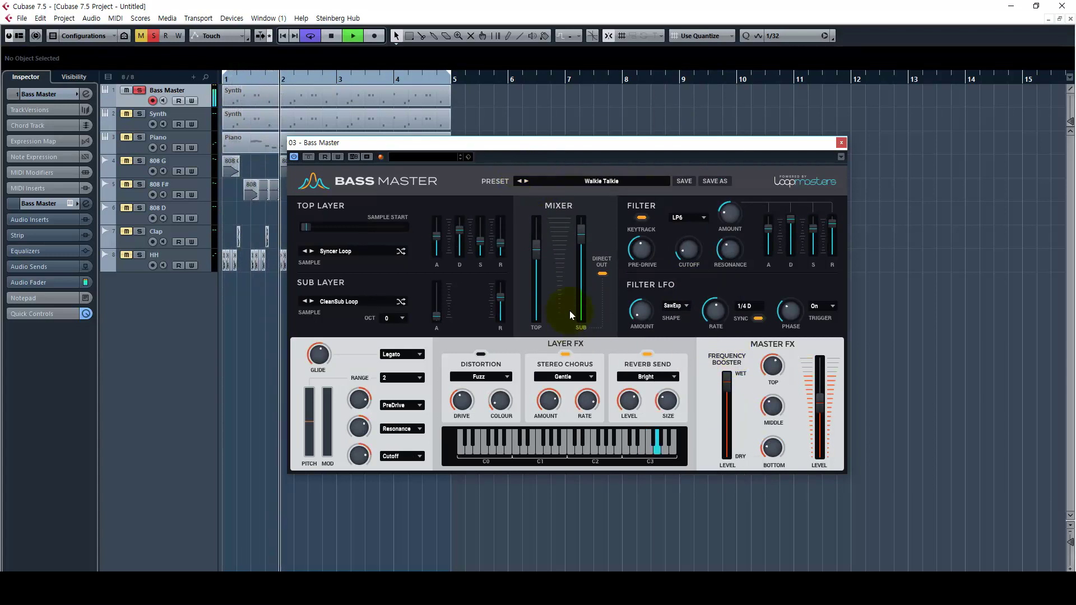
# Step: Audition the presets Wide Casm, 4ths Sub and Autonomic, step on to Bubble and stop playback
pyautogui.click(525, 180)
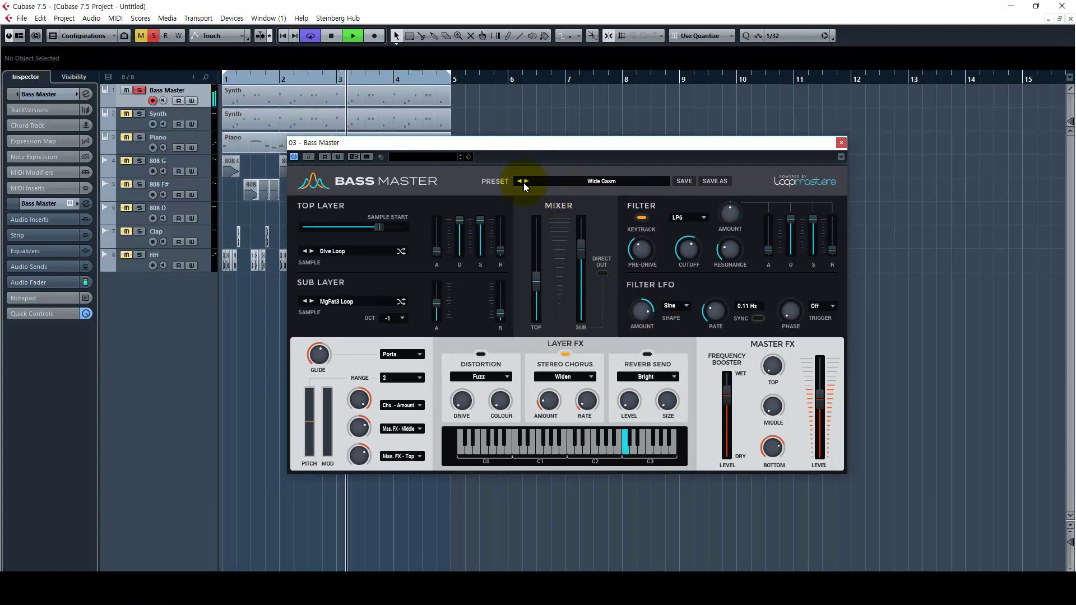
pyautogui.click(527, 180)
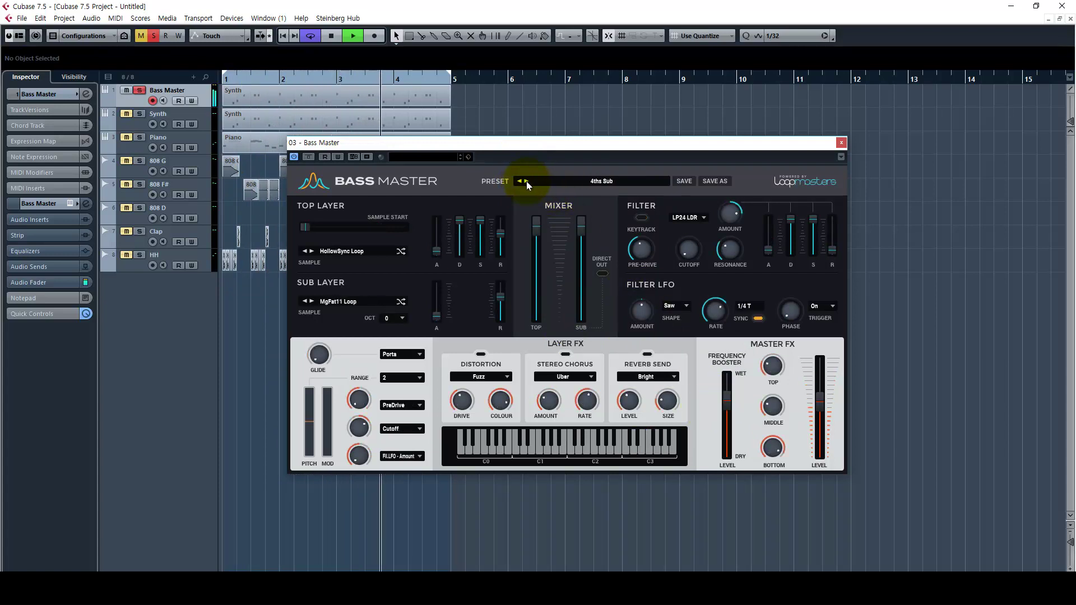
pyautogui.click(526, 180)
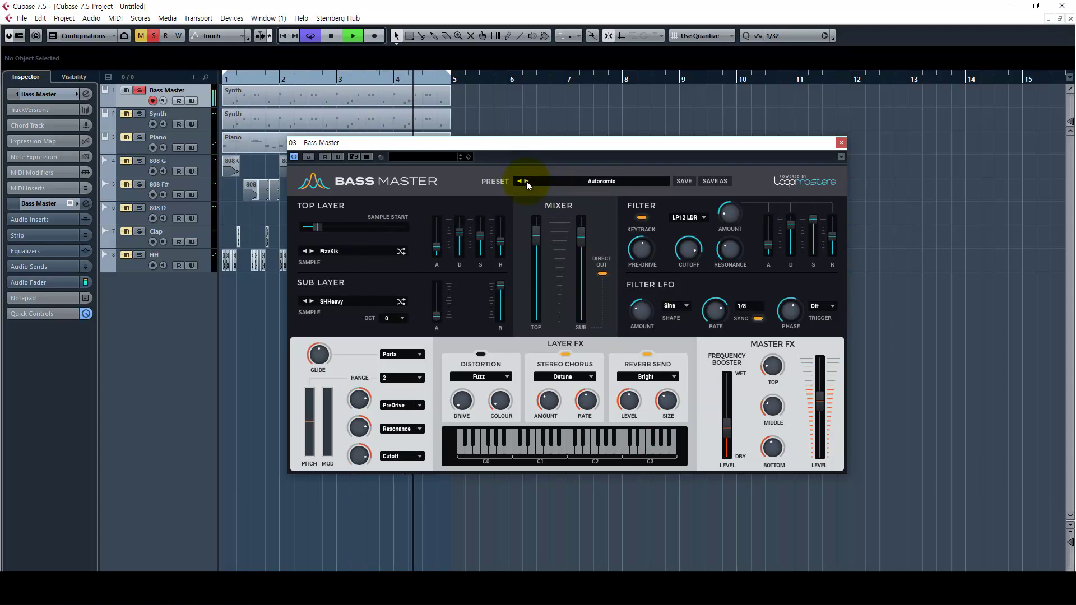
pyautogui.click(519, 180)
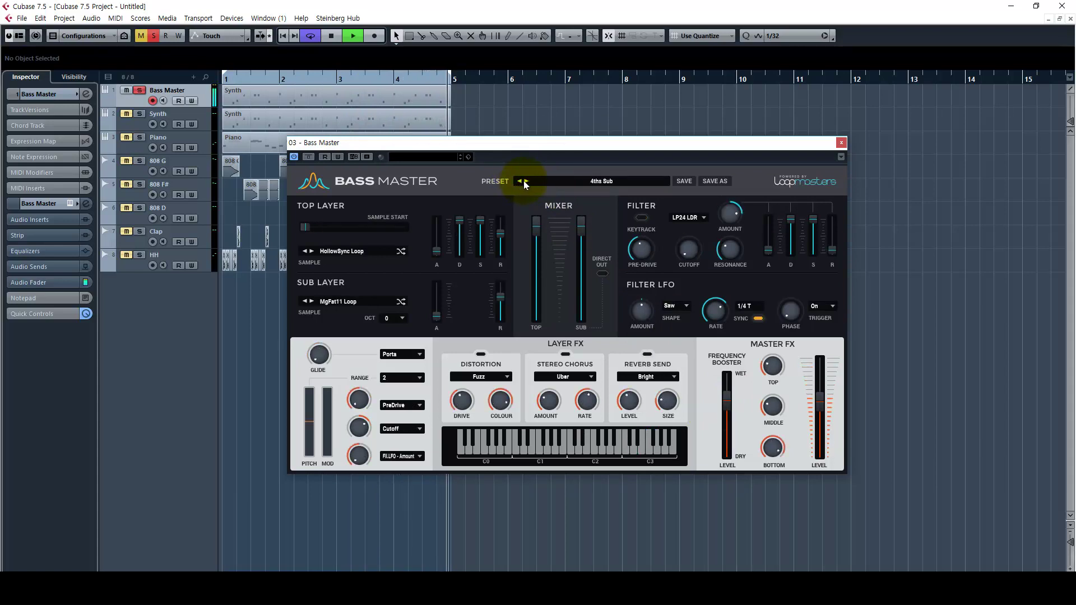
pyautogui.click(526, 181)
pyautogui.click(526, 181)
pyautogui.click(526, 181)
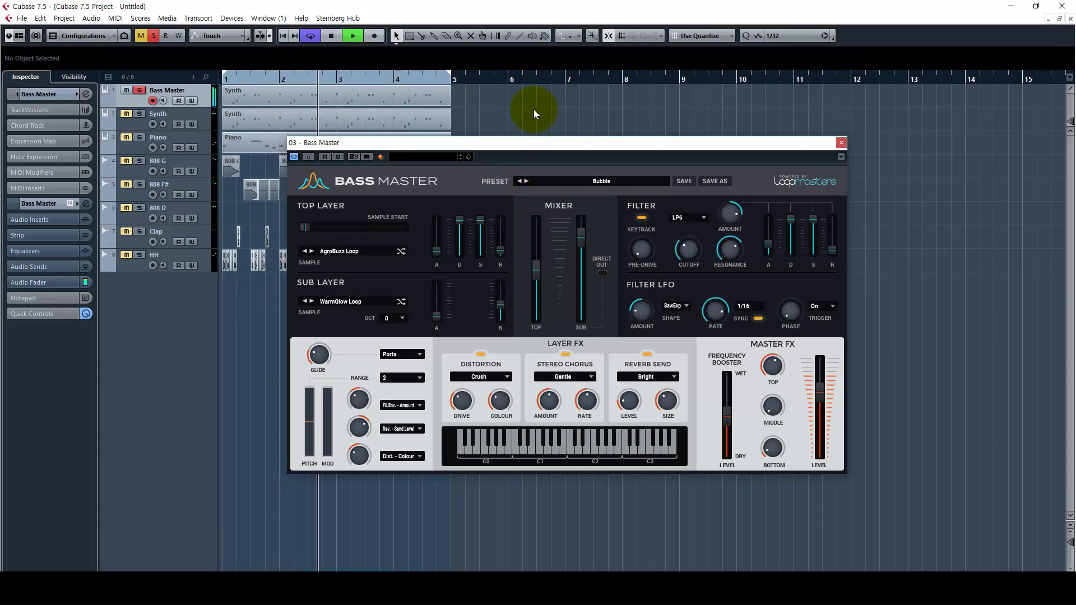
pyautogui.press('space')
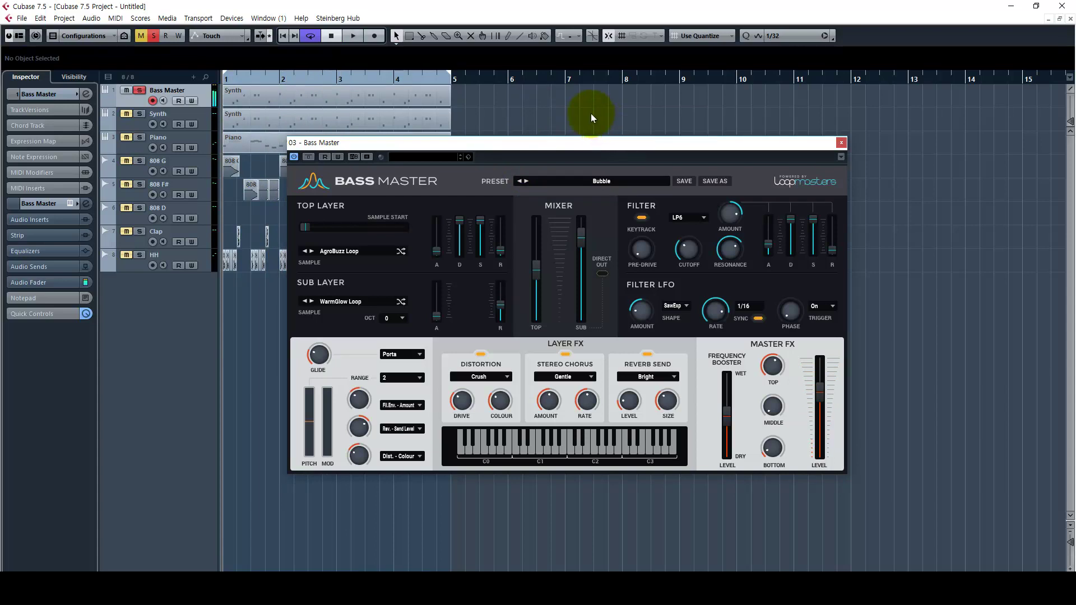
# Step: Close the Bass Master instrument window, and unsolo and mute its track
pyautogui.click(841, 142)
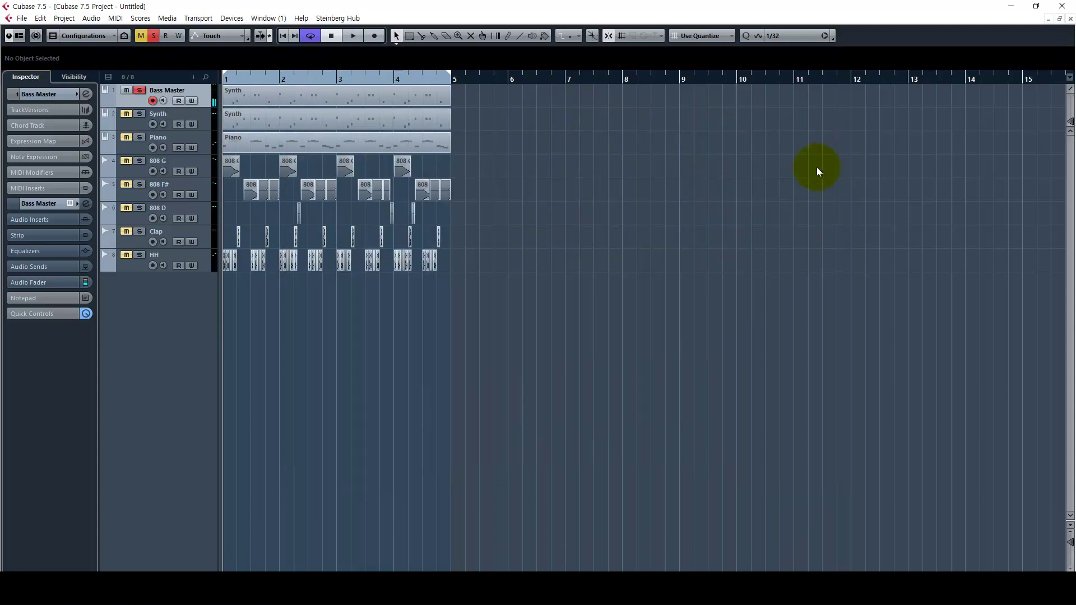
pyautogui.click(140, 91)
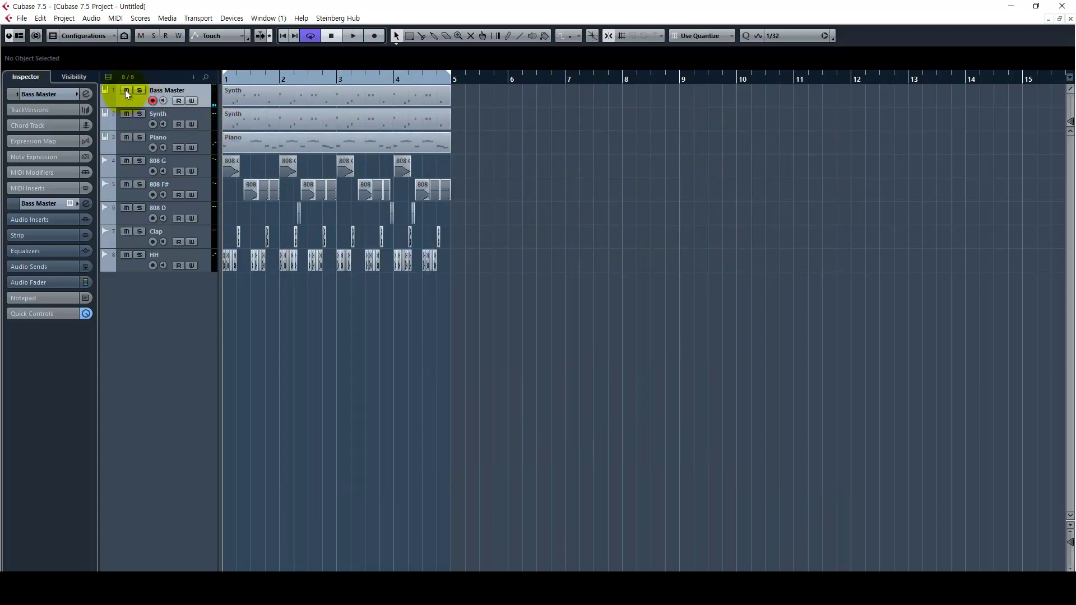
# Step: Select all tracks from Synth to HH and enlarge their track height
pyautogui.click(137, 123)
pyautogui.keyDown('shift'); pyautogui.click(127, 260); pyautogui.keyUp('shift')
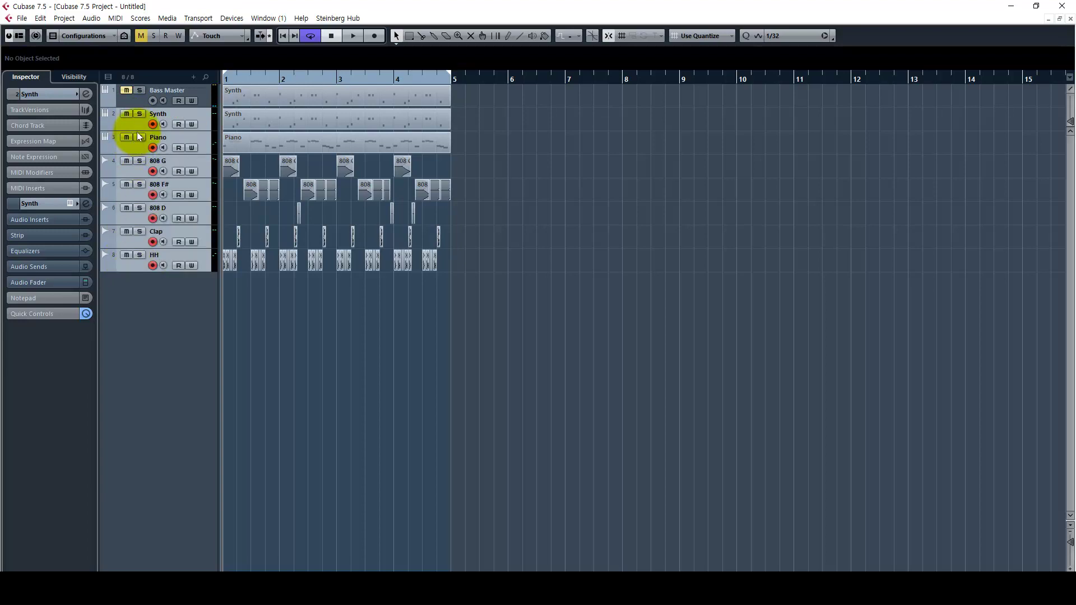
pyautogui.moveTo(137, 132); pyautogui.dragTo(139, 154)
# Step: Play the arrangement with the Bass Master track muted, keep the Object Selection tool active and stop playback
pyautogui.press('h')
pyautogui.press('h')
pyautogui.press('h')
pyautogui.press('space')
pyautogui.press('h')
pyautogui.press('h')
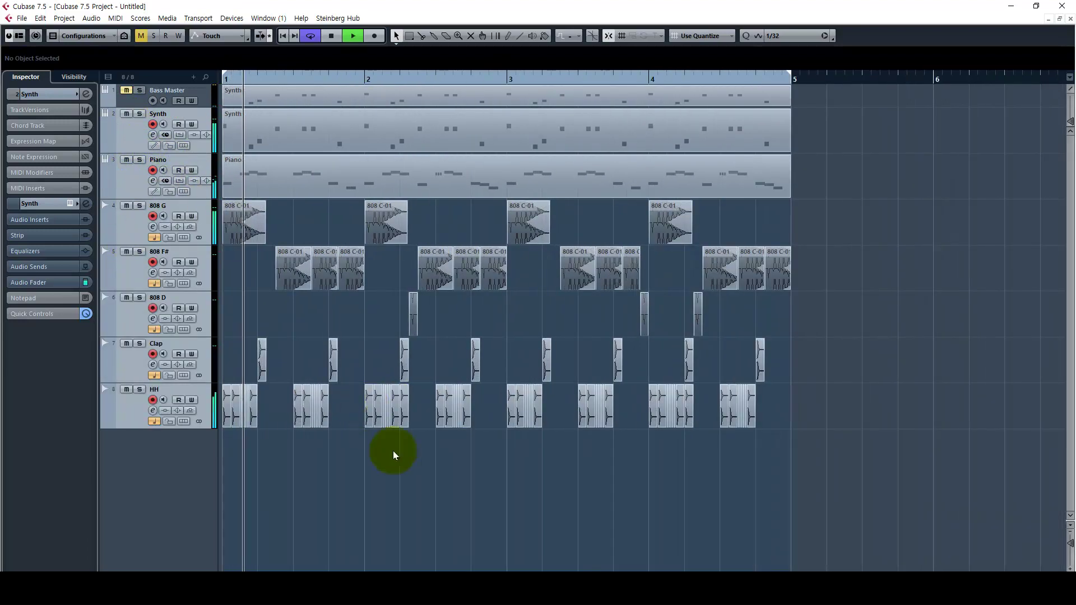
pyautogui.rightClick(519, 480)
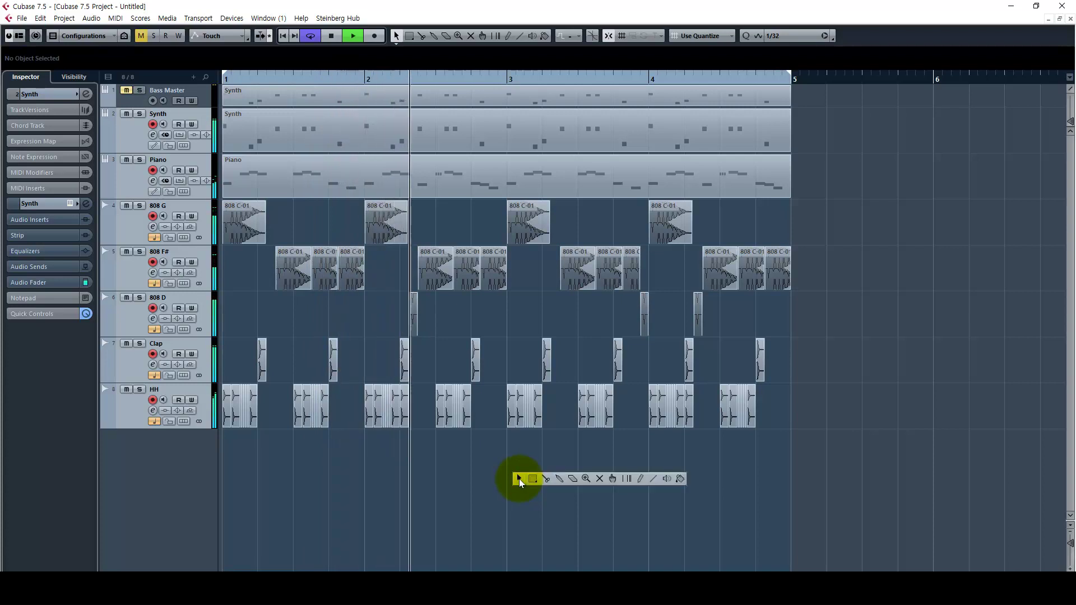
pyautogui.click(519, 479)
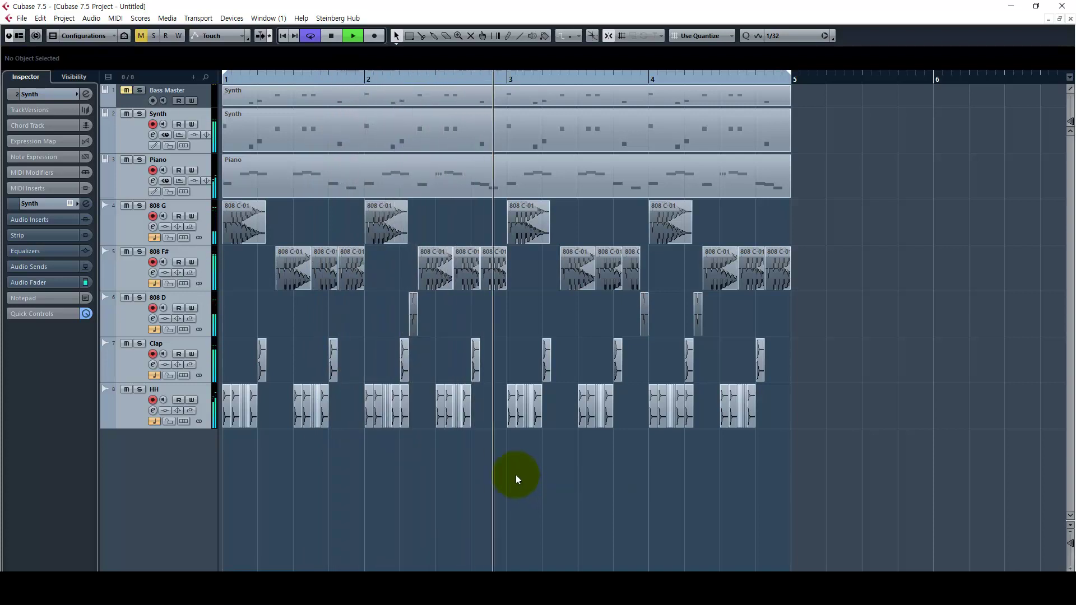
pyautogui.press('space')
# Step: Open the Synth track's part in the Key Editor and set the quantize value to 1/16
pyautogui.click(138, 126)
pyautogui.doubleClick(261, 124)
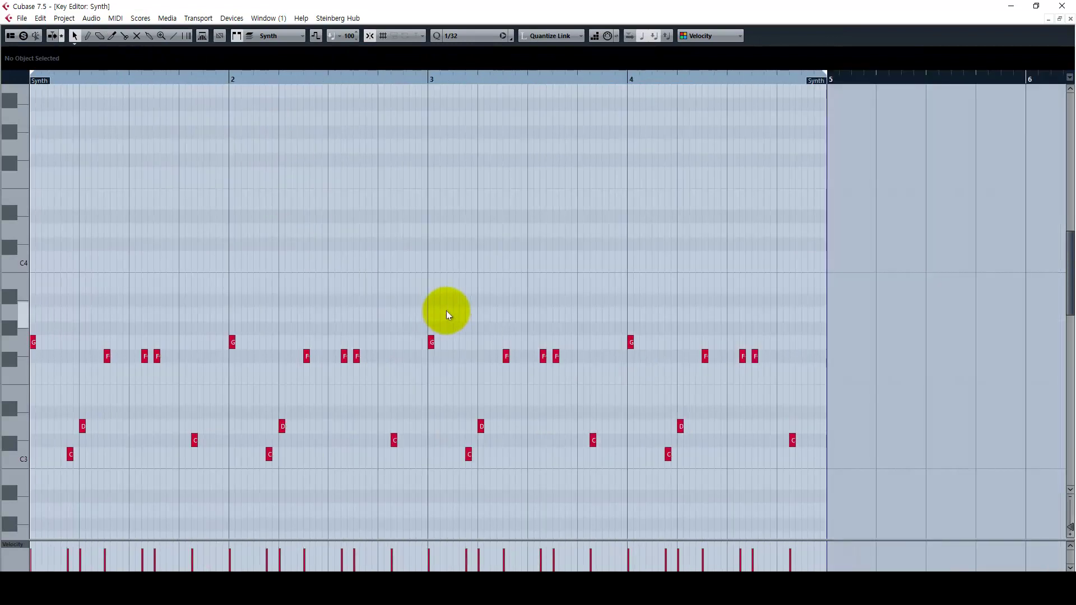
pyautogui.press('g')
pyautogui.press('h')
pyautogui.press('h')
pyautogui.press('h')
pyautogui.scroll(-3, 448, 312)
pyautogui.click(448, 34)
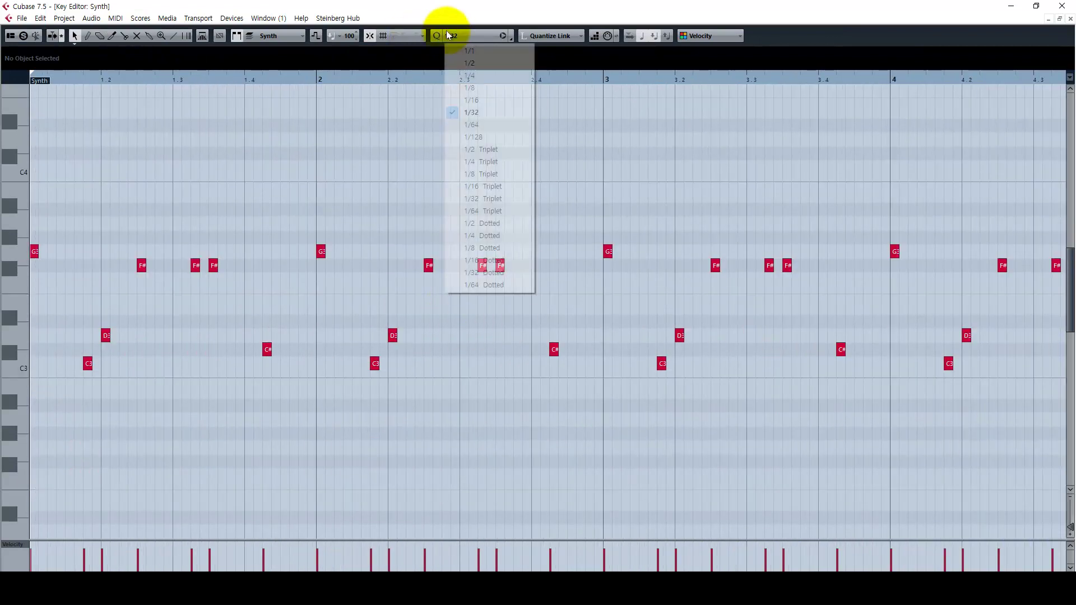
pyautogui.click(471, 99)
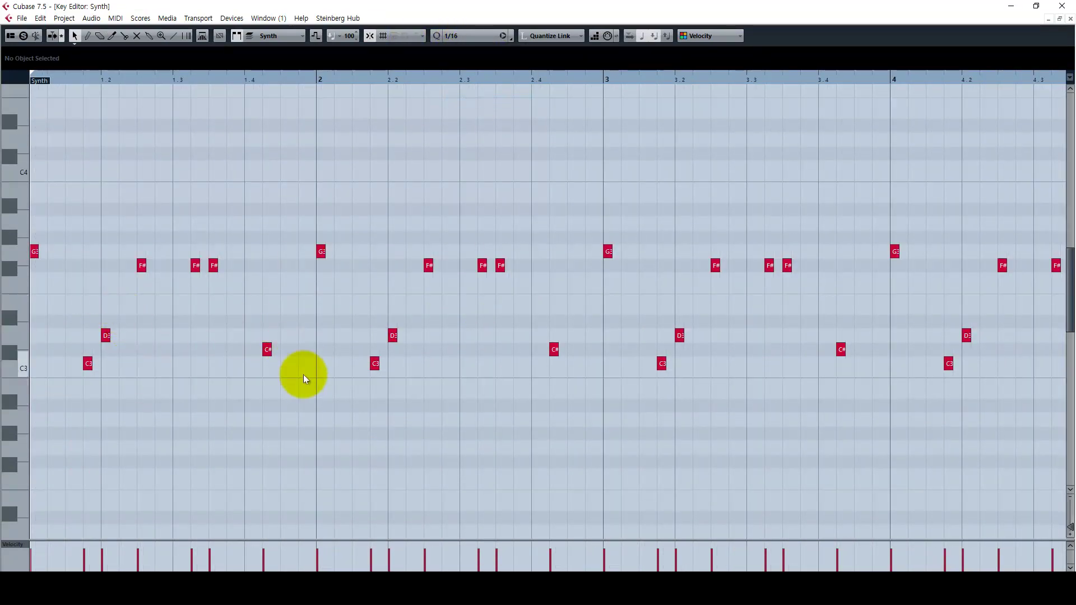
# Step: Select all notes in the first bar of the Synth part, and play the bar briefly
pyautogui.moveTo(308, 384); pyautogui.dragTo(2, 190)
pyautogui.press('g')
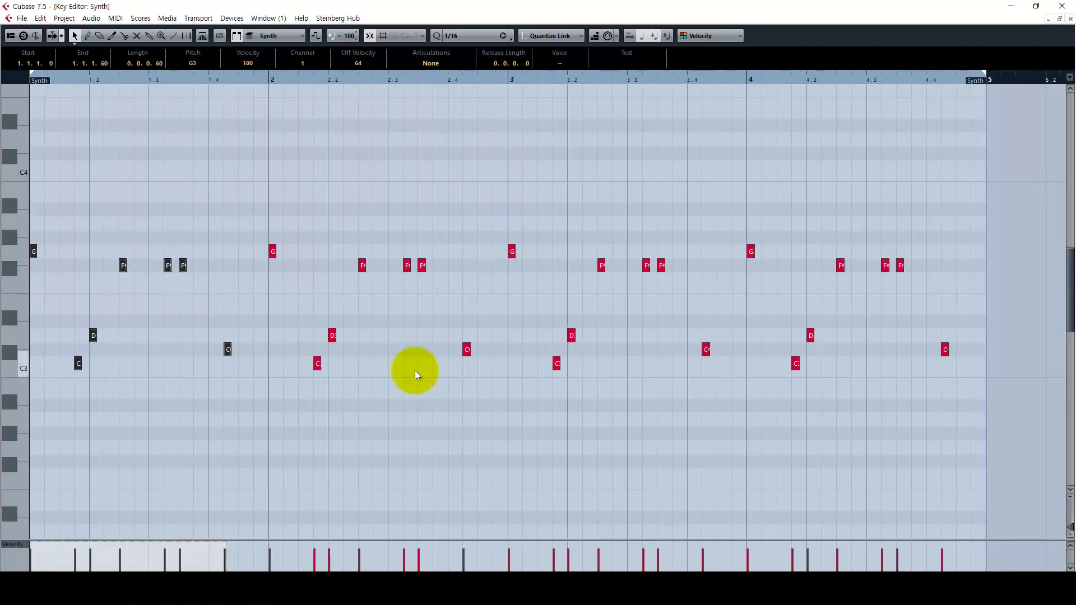
pyautogui.press('h')
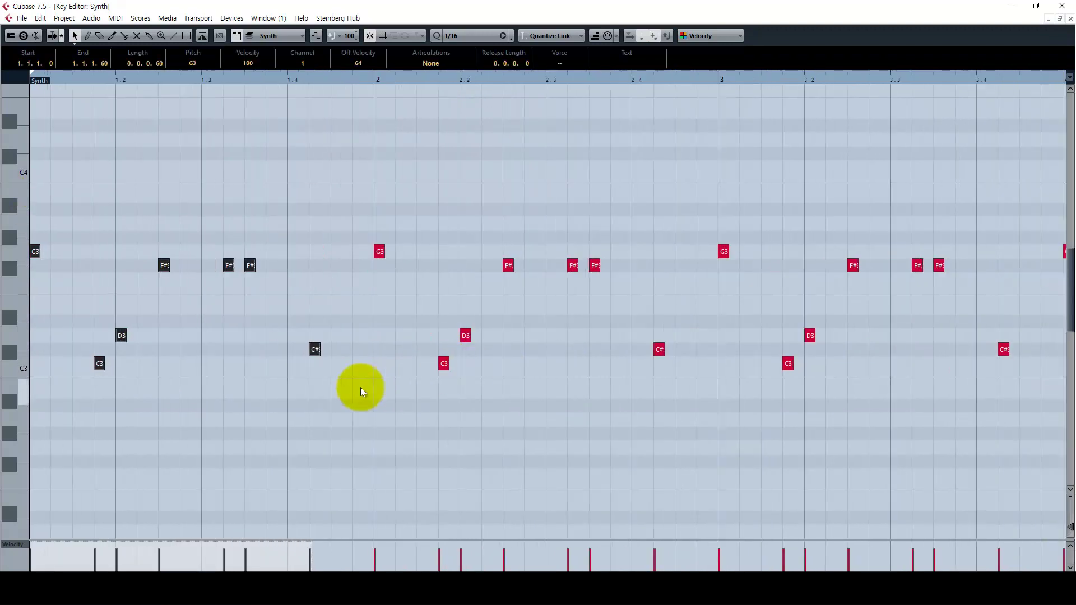
pyautogui.press('space')
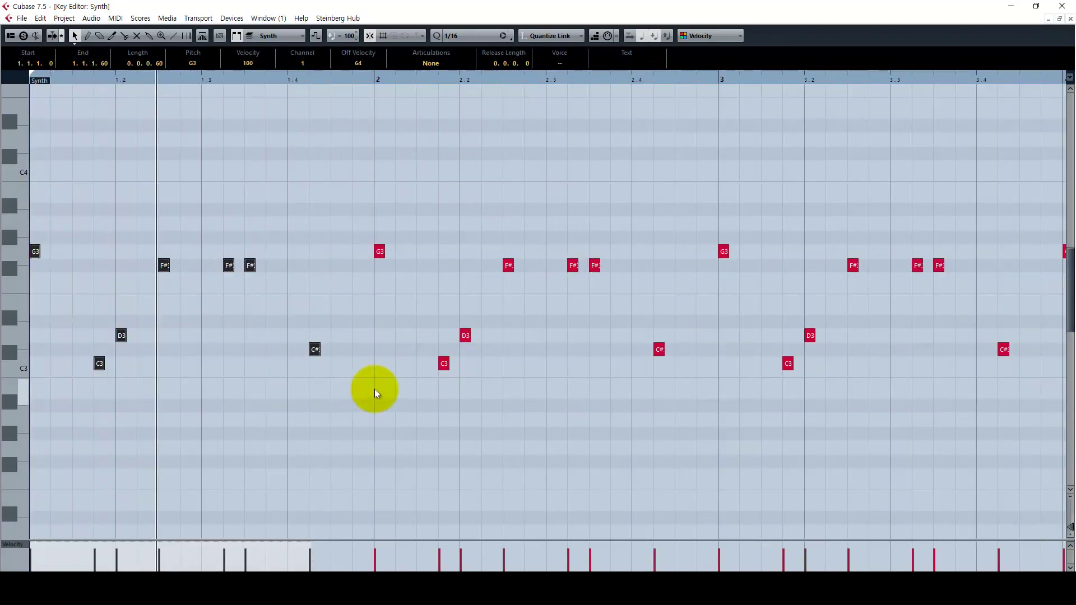
pyautogui.press('space')
pyautogui.press('h')
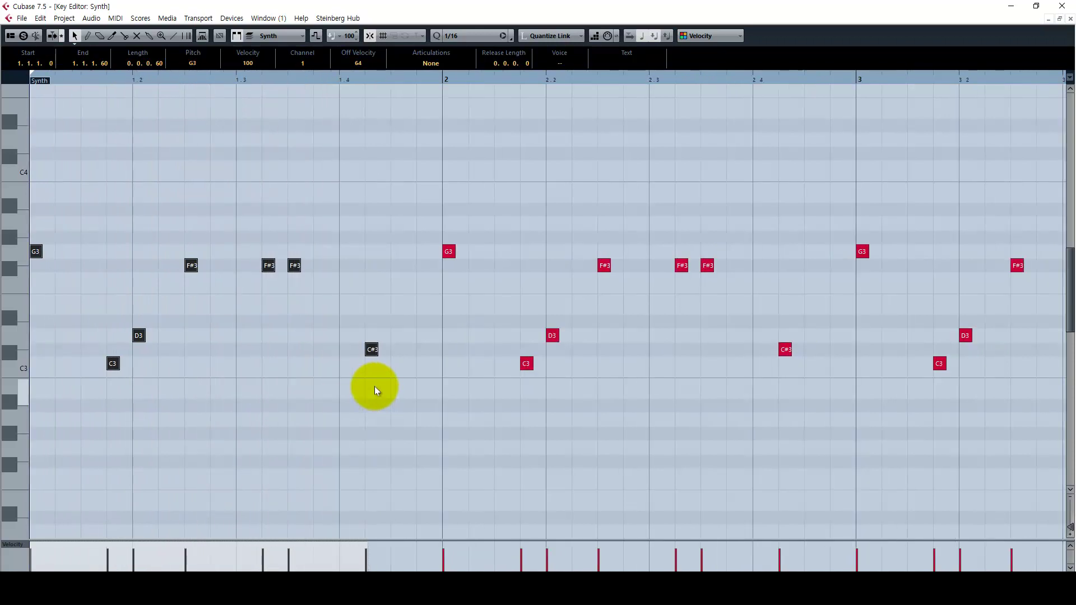
# Step: Deselect the Synth notes and briefly play the first bar of the part
pyautogui.press('h')
pyautogui.click(347, 382)
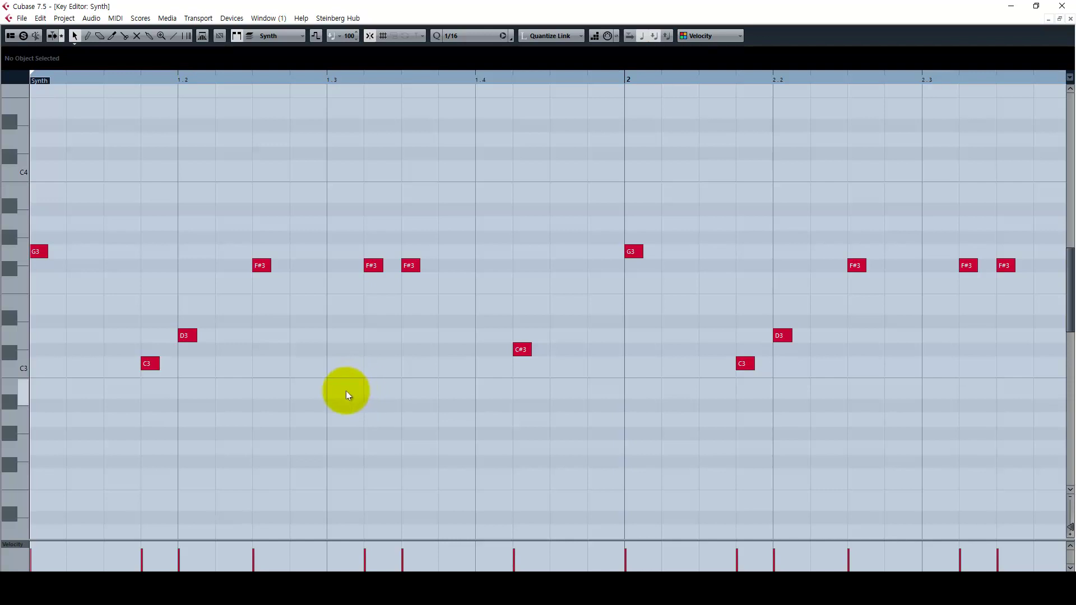
pyautogui.press('space')
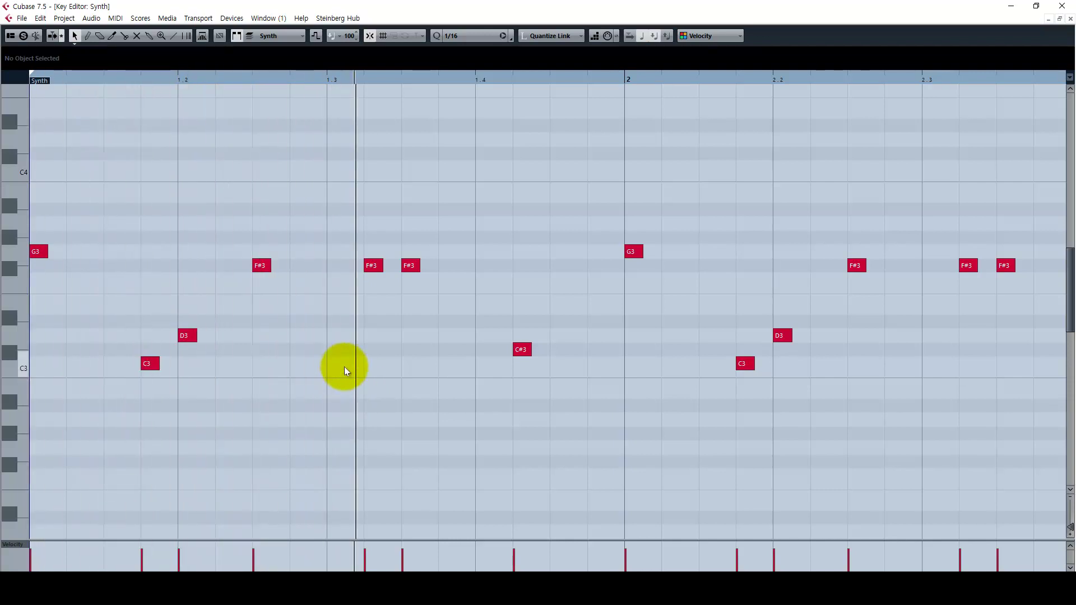
pyautogui.press('space')
# Step: Select the G3, C3, D3, first F#3 and C#3 notes in the first bar of the Synth part
pyautogui.click(38, 251)
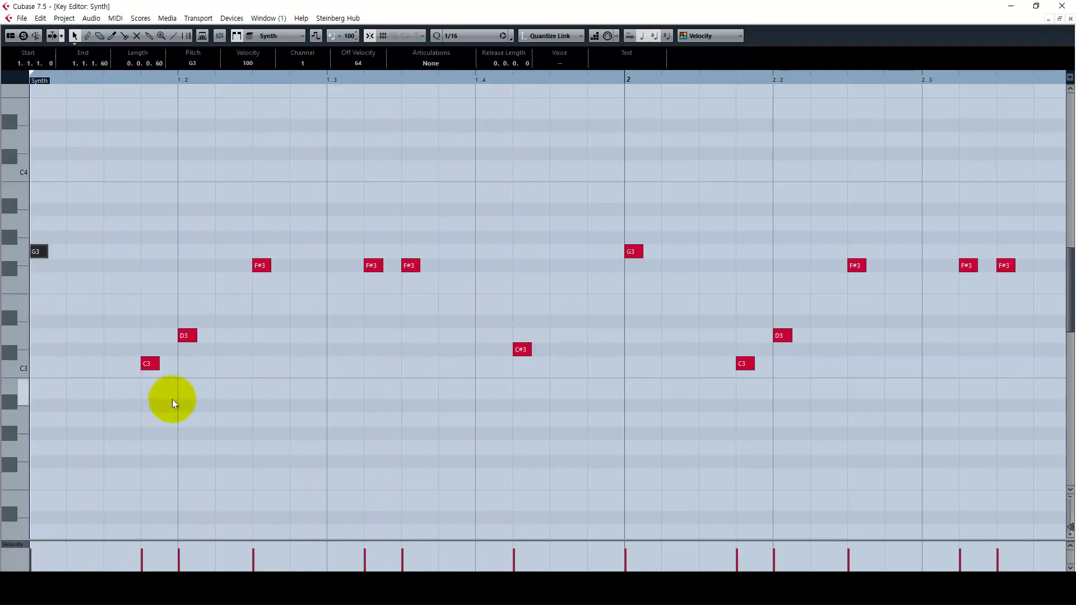
pyautogui.keyDown('shift'); pyautogui.click(151, 363); pyautogui.keyUp('shift')
pyautogui.moveTo(253, 246); pyautogui.dragTo(253, 245)
pyautogui.moveTo(584, 411); pyautogui.dragTo(505, 348)
pyautogui.press('g')
pyautogui.press('g')
pyautogui.press('g')
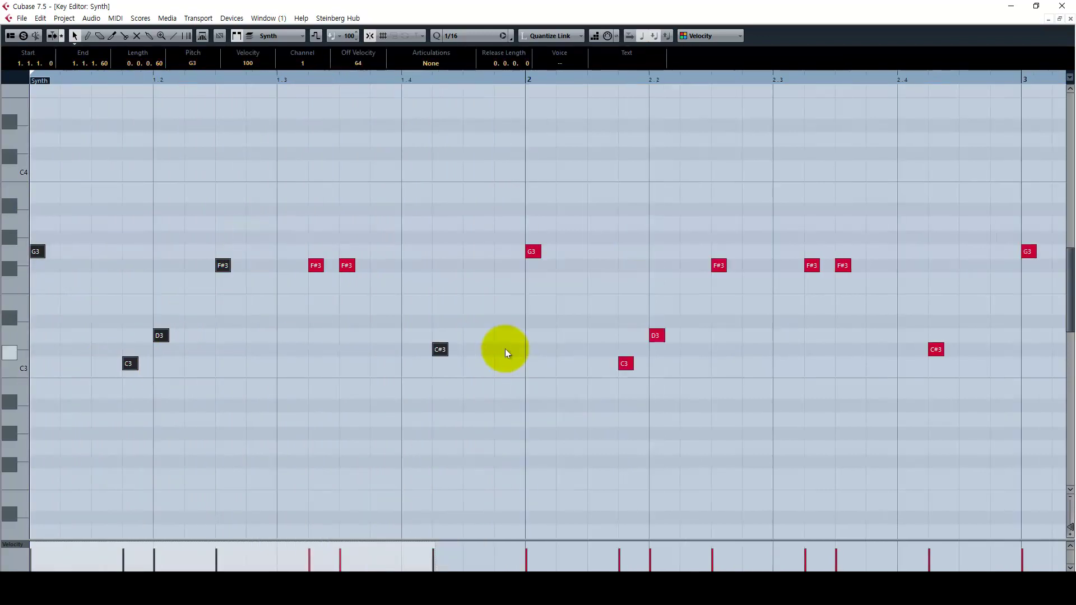
# Step: Play the Synth part from the beginning, stop playback, and clear the note selection
pyautogui.press('space')
pyautogui.press('g')
pyautogui.press('g')
pyautogui.press('space')
pyautogui.click(446, 412)
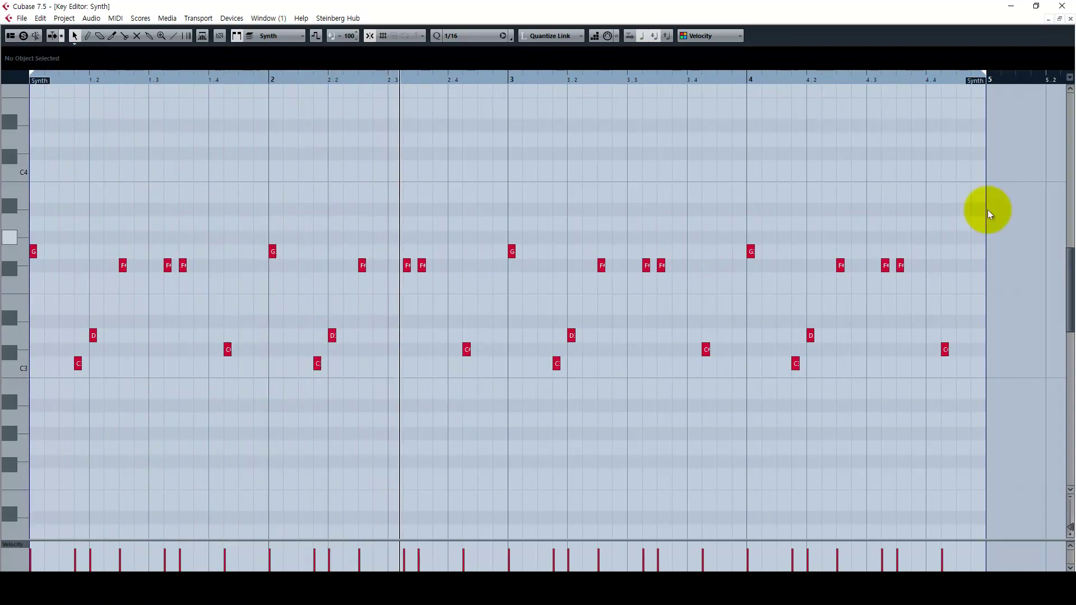
# Step: Close the Synth part's editor, solo the Piano track, and open its part in the Key Editor
pyautogui.click(1070, 21)
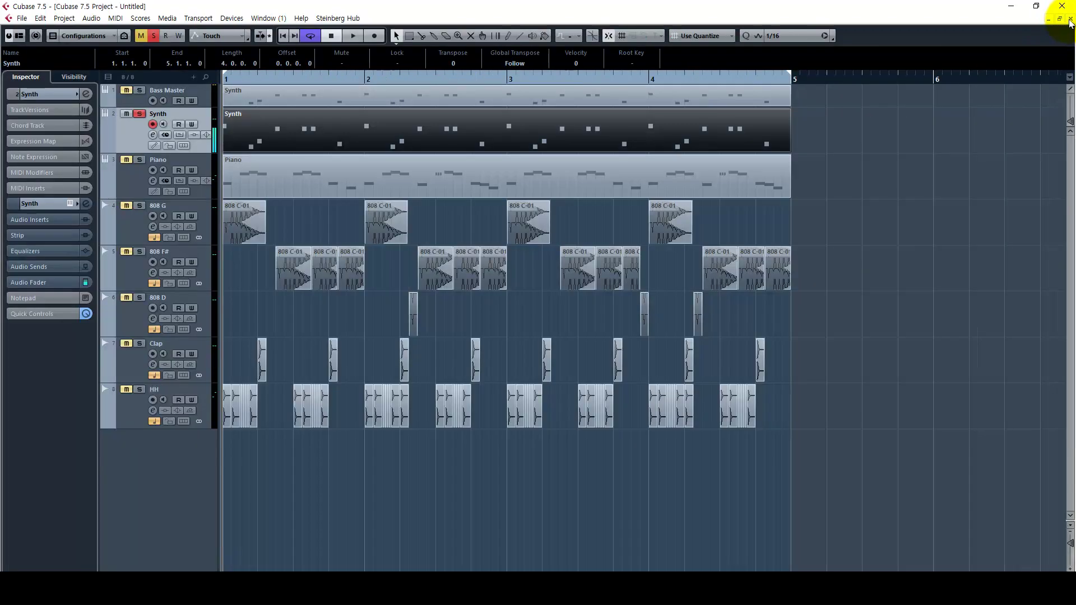
pyautogui.click(911, 259)
pyautogui.click(137, 179)
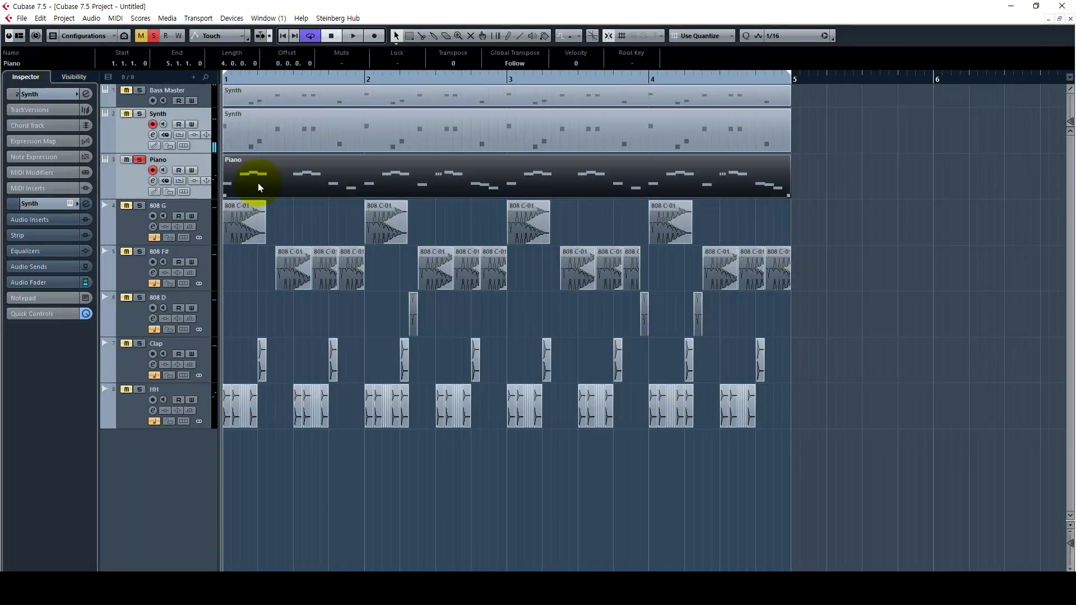
pyautogui.doubleClick(257, 182)
# Step: Play the first two bars of the Piano part in the Key Editor
pyautogui.press('g')
pyautogui.press('space')
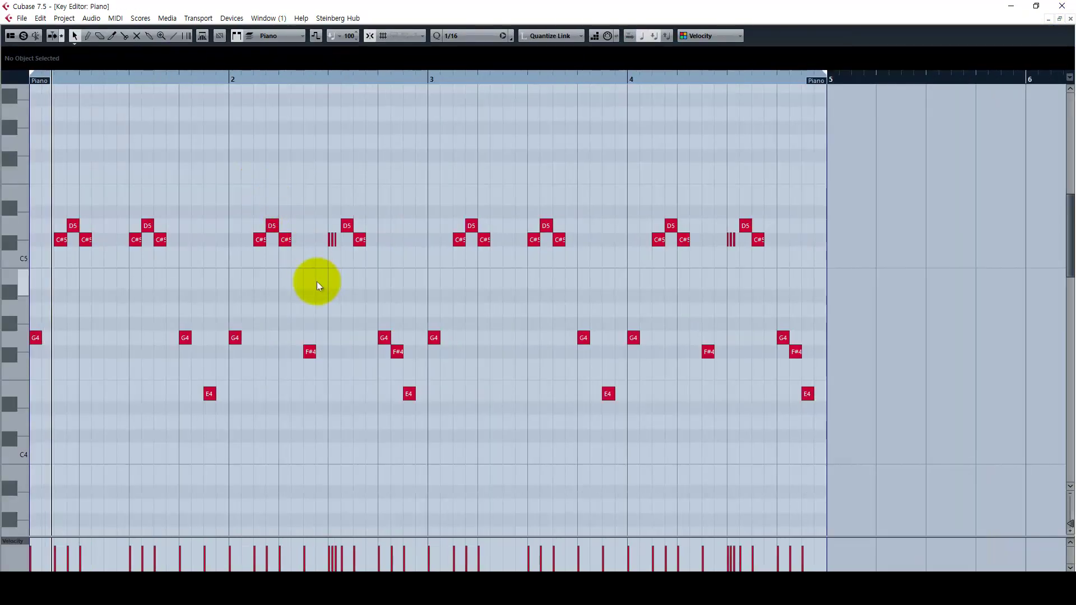
pyautogui.press('h')
pyautogui.press('h')
pyautogui.press('h')
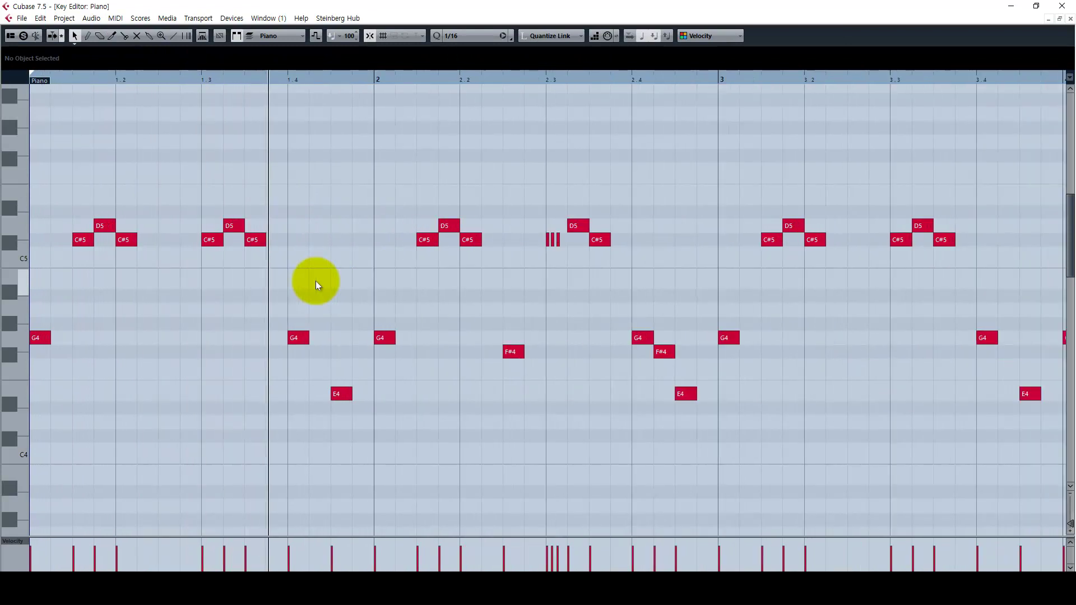
pyautogui.press('g')
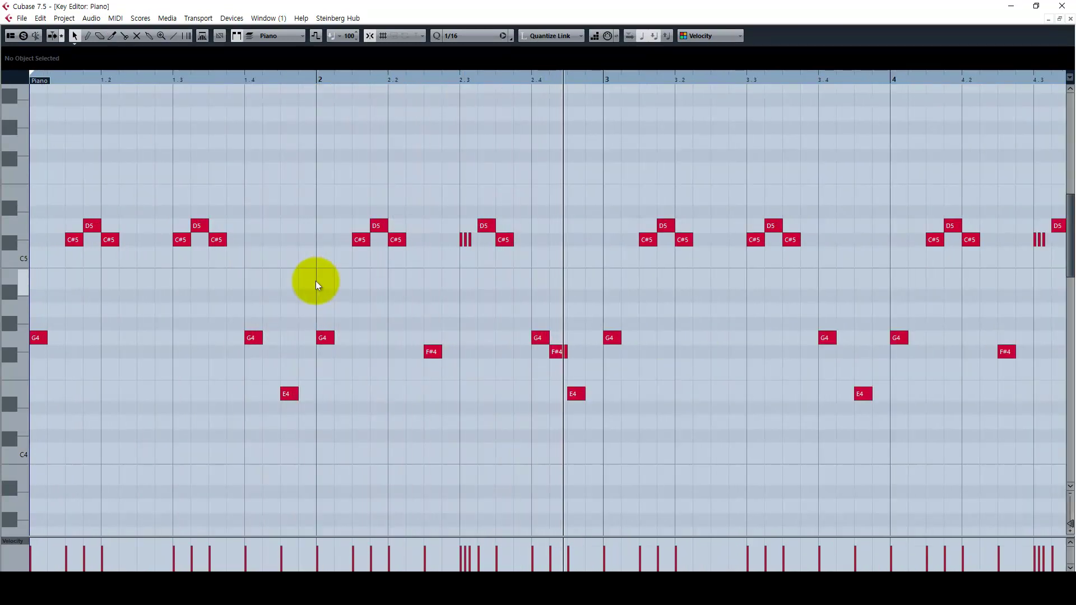
# Step: Select all notes in the first two bars of the Piano part and play them
pyautogui.moveTo(575, 436); pyautogui.dragTo(2, 103)
pyautogui.press('g')
pyautogui.press('g')
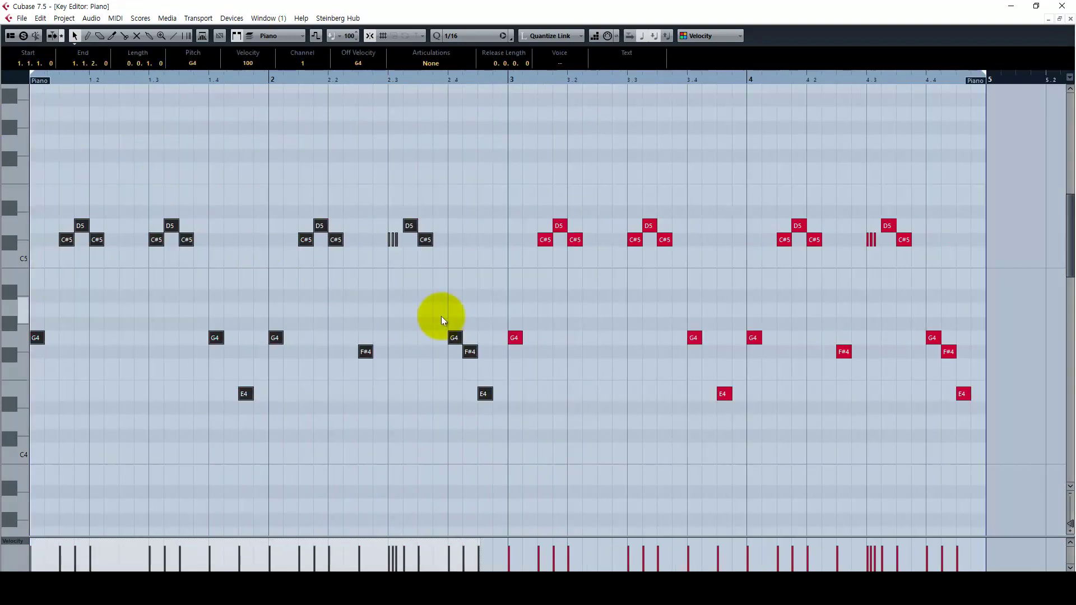
pyautogui.press('h')
pyautogui.press('h')
pyautogui.press('space')
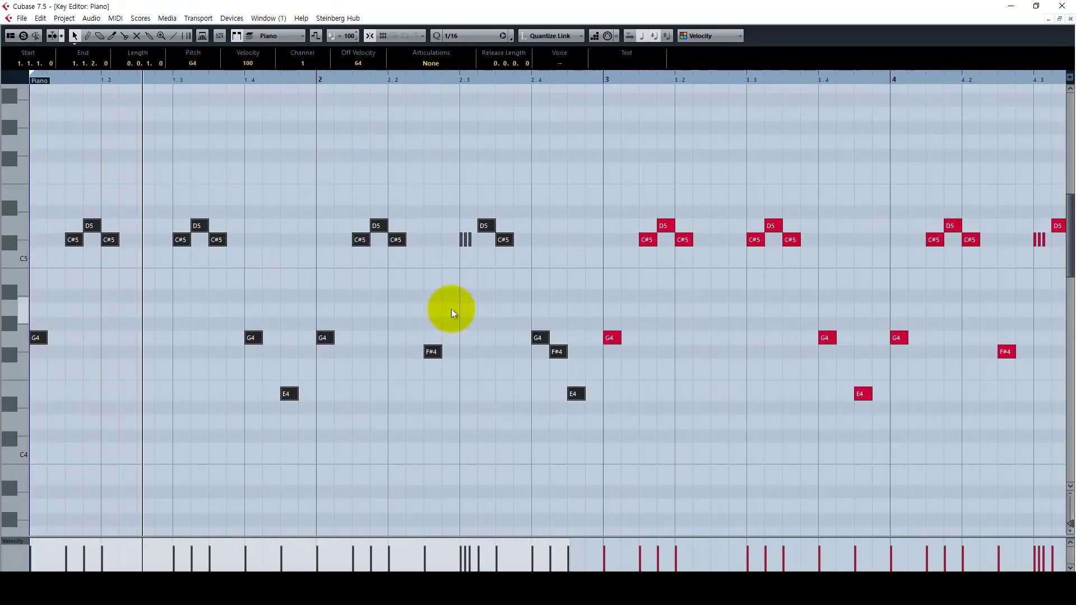
pyautogui.press('h')
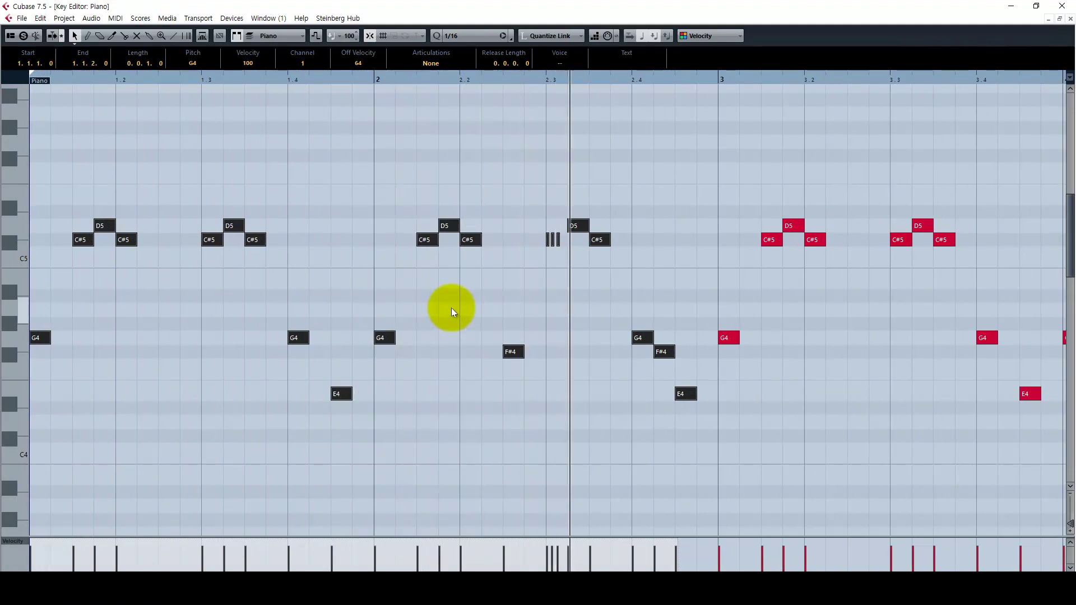
# Step: Place the playback cursor at 2.3 and select the three short C#5 notes there
pyautogui.click(552, 79)
pyautogui.press('h')
pyautogui.press('h')
pyautogui.press('h')
pyautogui.press('h')
pyautogui.moveTo(625, 282); pyautogui.dragTo(525, 213)
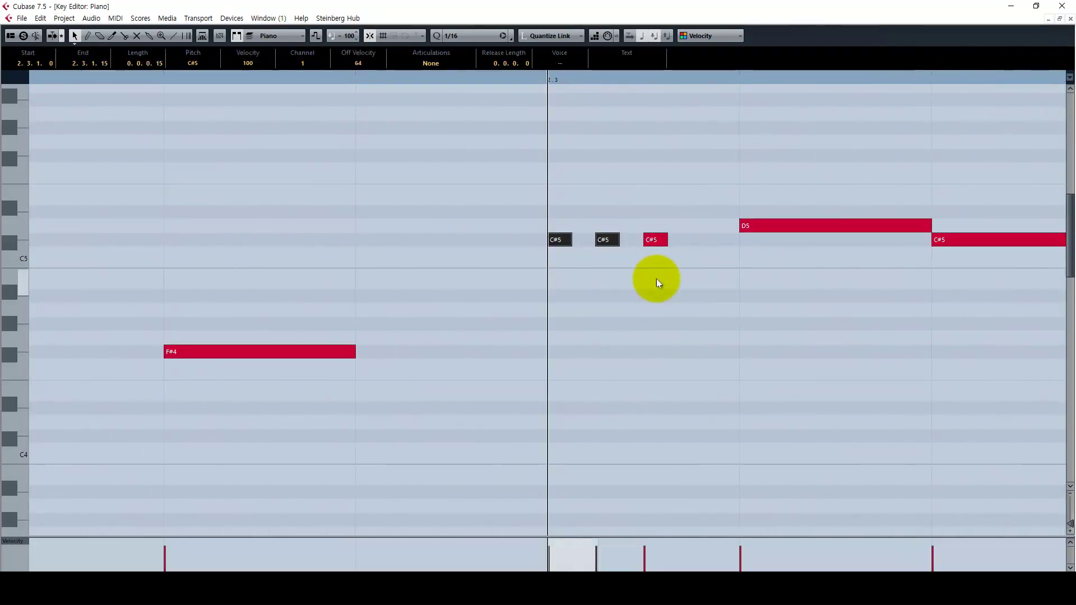
pyautogui.moveTo(658, 279); pyautogui.dragTo(522, 210)
# Step: Set the quantize value to 1/64 and replace the three short C#5 notes at 2.3 with a single 1/16-long C#5
pyautogui.click(459, 33)
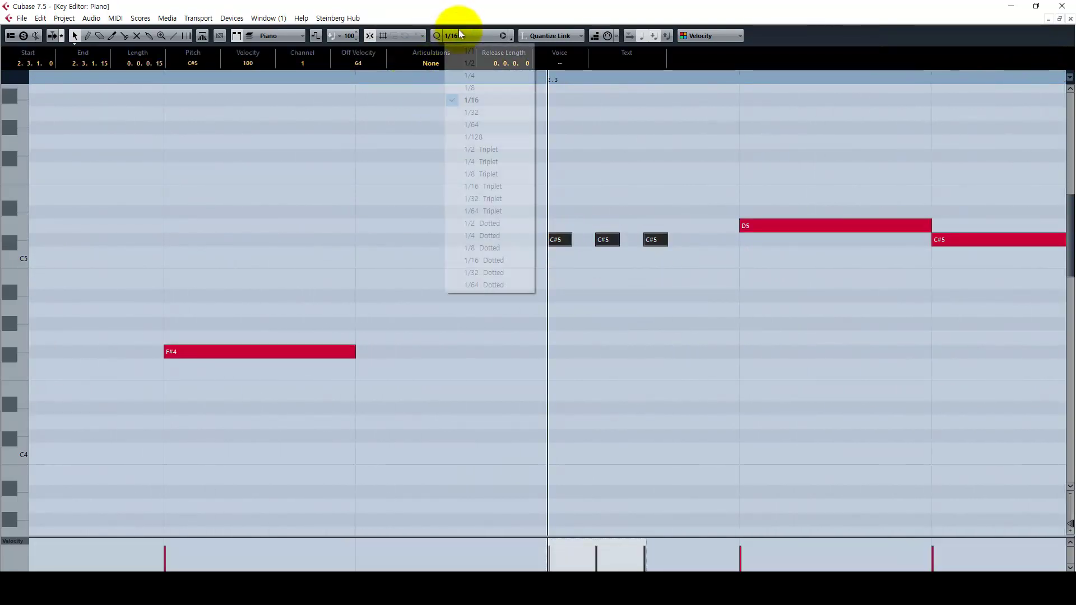
pyautogui.click(483, 126)
pyautogui.press('g')
pyautogui.press('g')
pyautogui.press('g')
pyautogui.press('g')
pyautogui.moveTo(607, 277); pyautogui.dragTo(624, 248)
pyautogui.press('Delete')
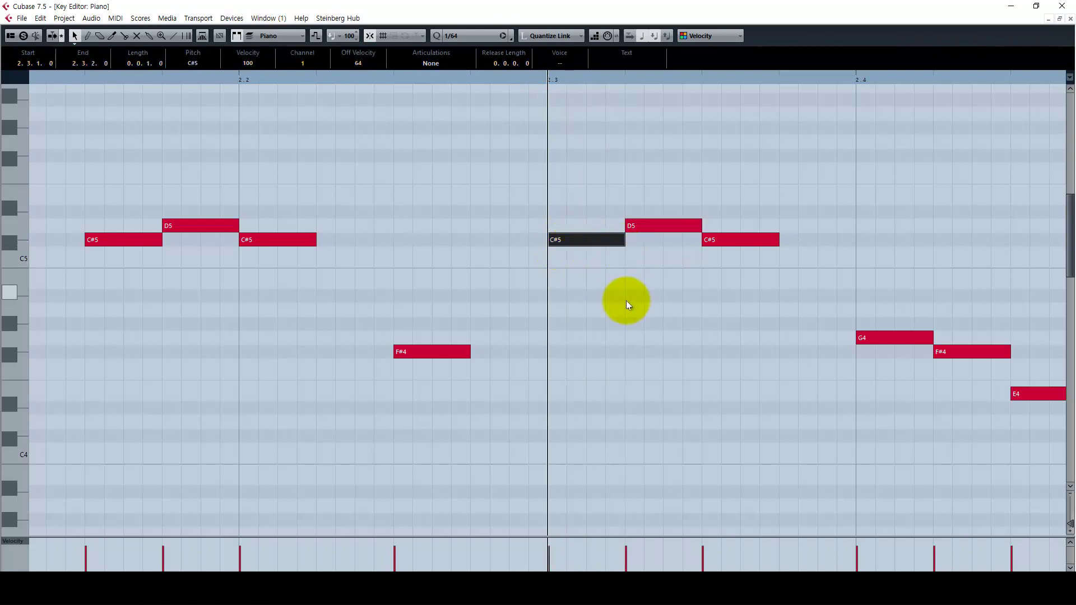
# Step: Split the C#5 note at 2.3 into four 1/64 notes
pyautogui.press('3')
pyautogui.click(569, 243)
pyautogui.keyDown('alt'); pyautogui.click(592, 243); pyautogui.keyUp('alt')
pyautogui.keyDown('alt'); pyautogui.click(610, 241); pyautogui.keyUp('alt')
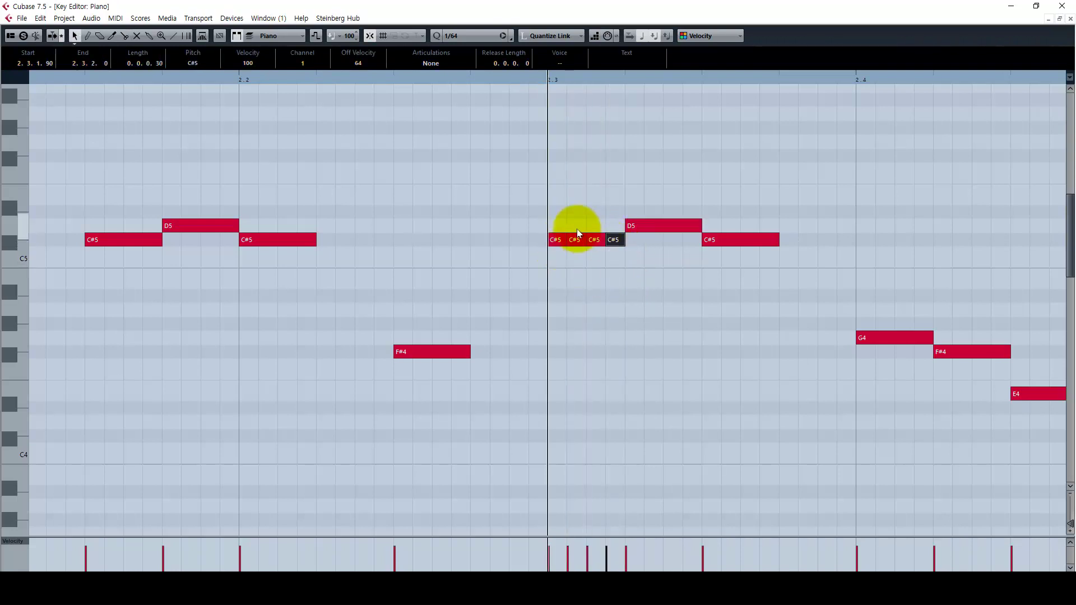
# Step: Undo the splits and the note replacement at 2.3, and reselect the three short C#5 notes
pyautogui.hotkey('ctrl', 'z')
pyautogui.hotkey('ctrl', 'z')
pyautogui.hotkey('ctrl', 'z')
pyautogui.hotkey('ctrl', 'z')
pyautogui.hotkey('ctrl', 'z')
pyautogui.moveTo(595, 281); pyautogui.dragTo(545, 228)
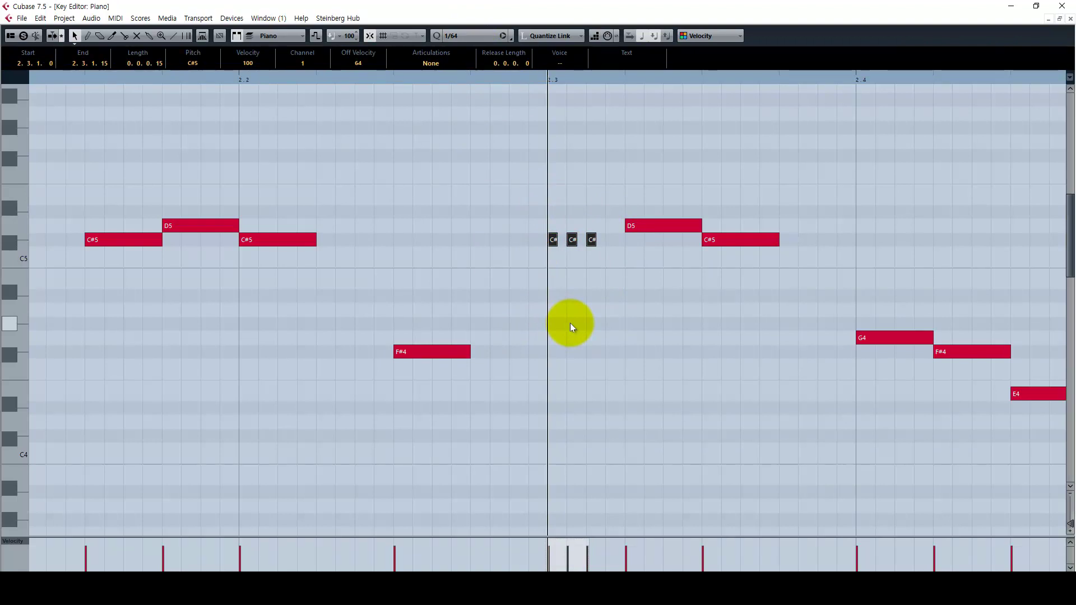
# Step: Play the Piano part from 2.3 onward and clear the note selection
pyautogui.press('space')
pyautogui.press('g')
pyautogui.press('g')
pyautogui.press('g')
pyautogui.press('g')
pyautogui.press('g')
pyautogui.press('g')
pyautogui.press('g')
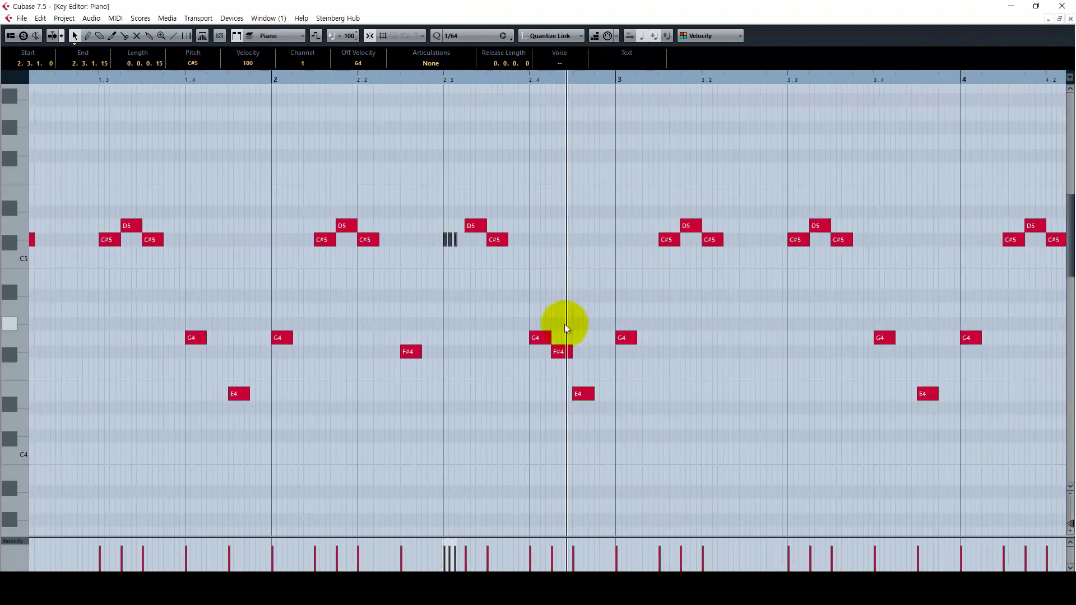
pyautogui.click(547, 162)
# Step: Set the quantize value back to 1/16 and close the Piano part's editor
pyautogui.click(459, 35)
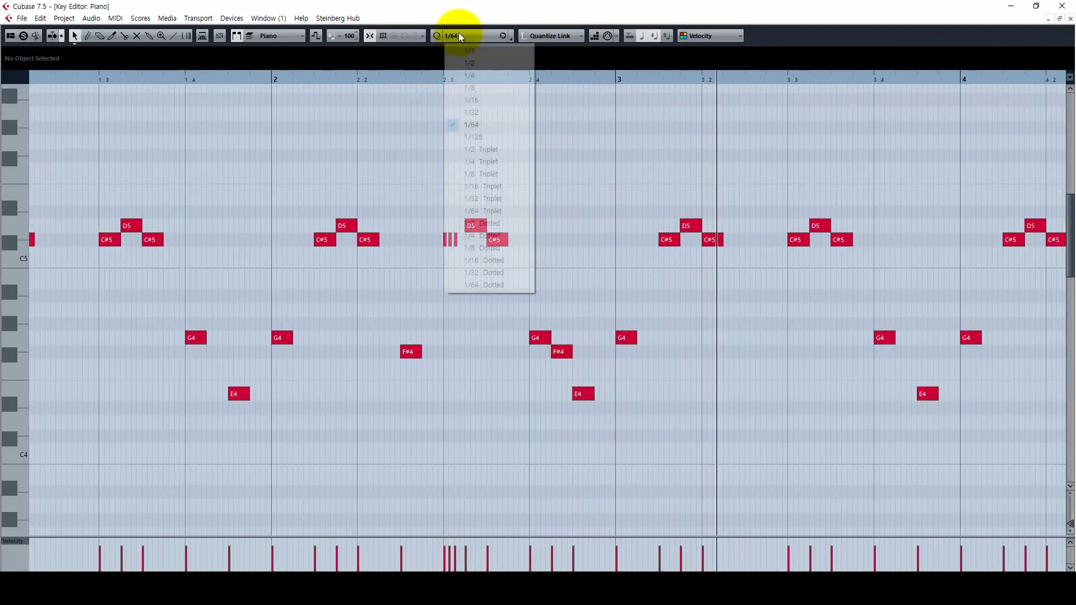
pyautogui.click(481, 99)
pyautogui.press('g')
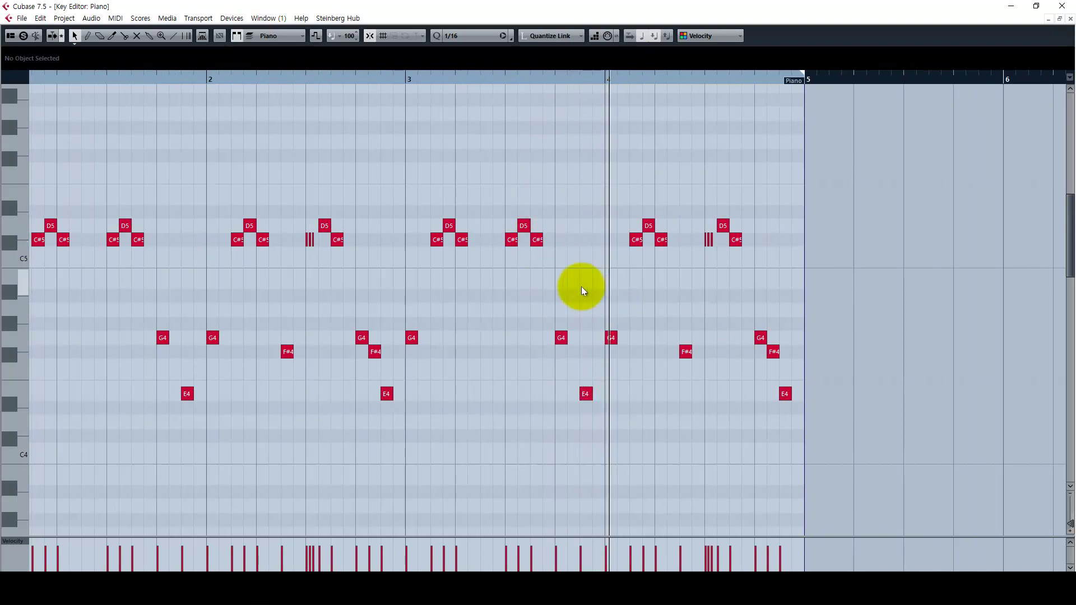
pyautogui.rightClick(582, 287)
pyautogui.click(572, 284)
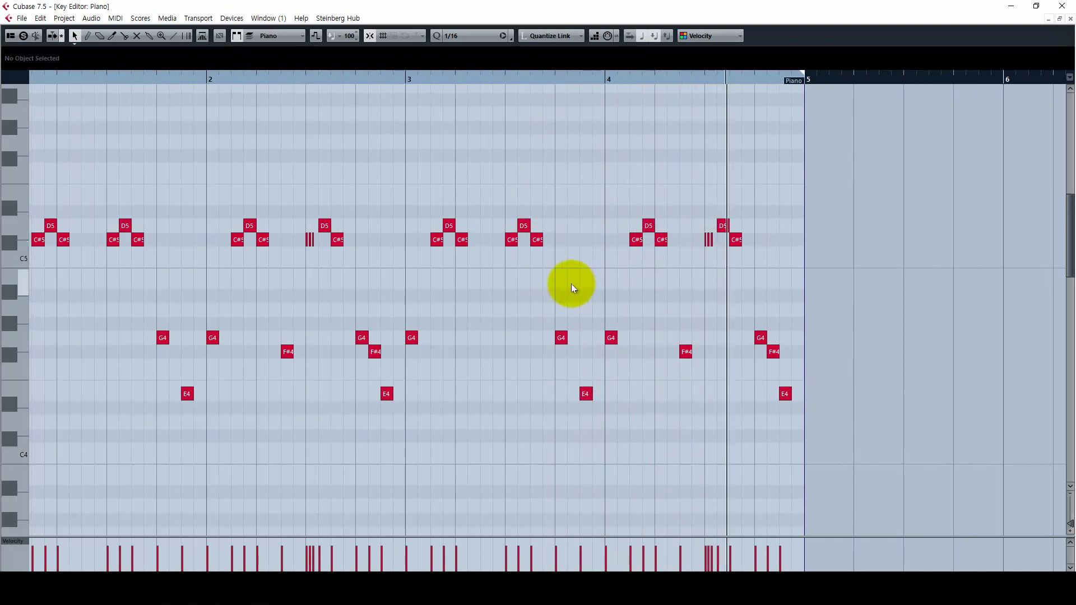
pyautogui.click(1070, 19)
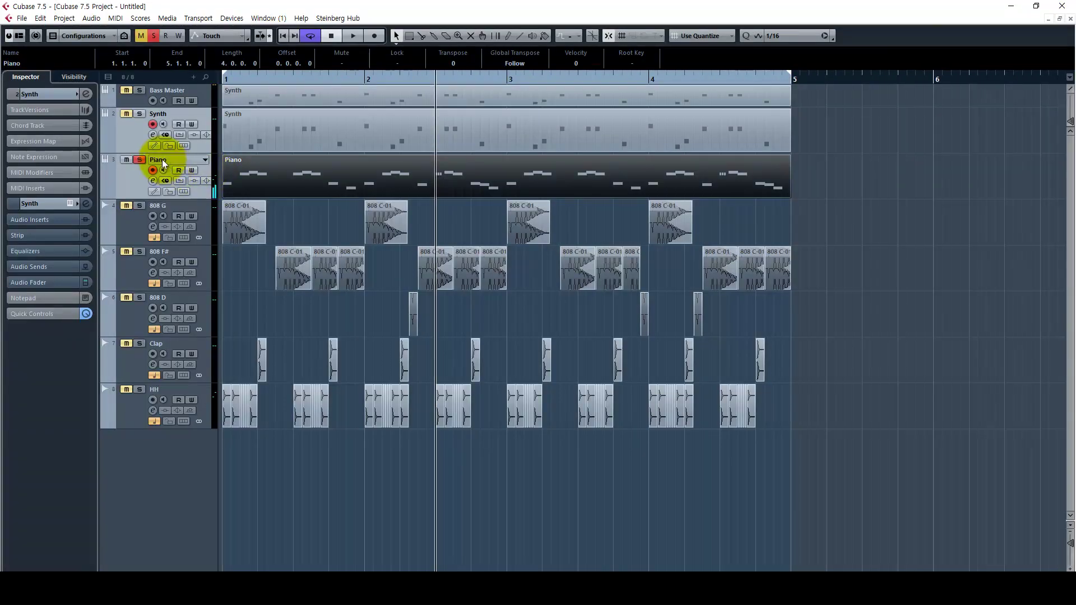
# Step: Play the Synth and Piano tracks soloed together, checking their levels in the MixConsole, and stop playback
pyautogui.press('space')
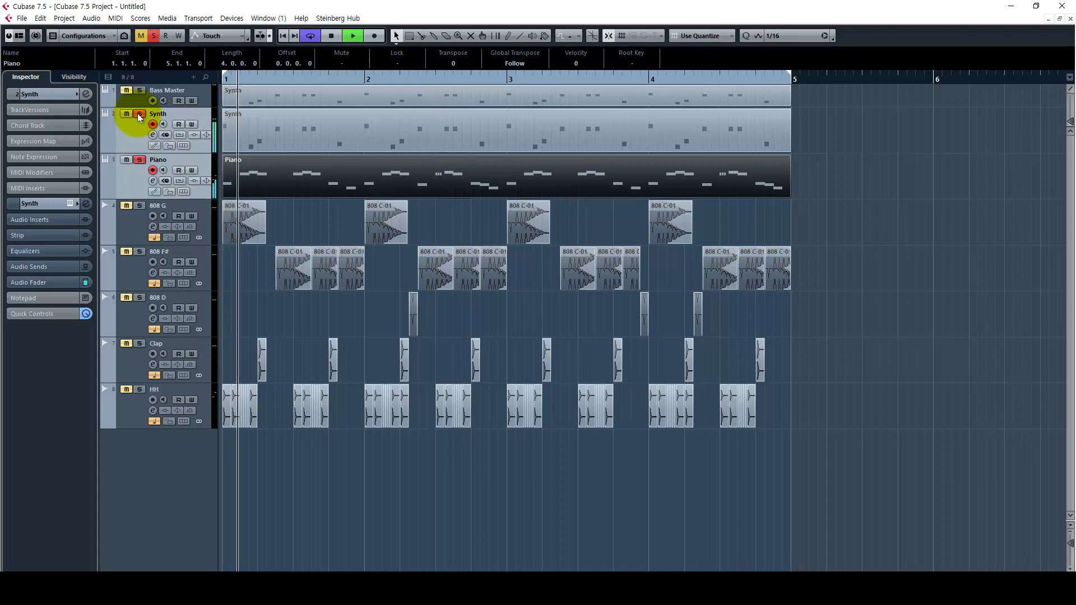
pyautogui.click(126, 168)
pyautogui.press('F3')
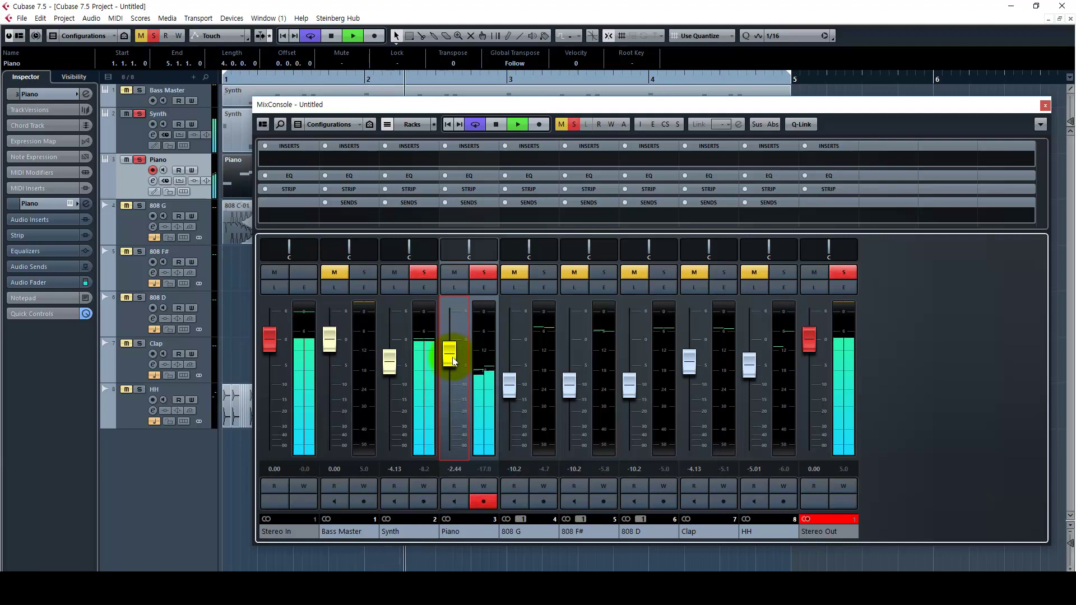
pyautogui.press('F3')
pyautogui.click(560, 310)
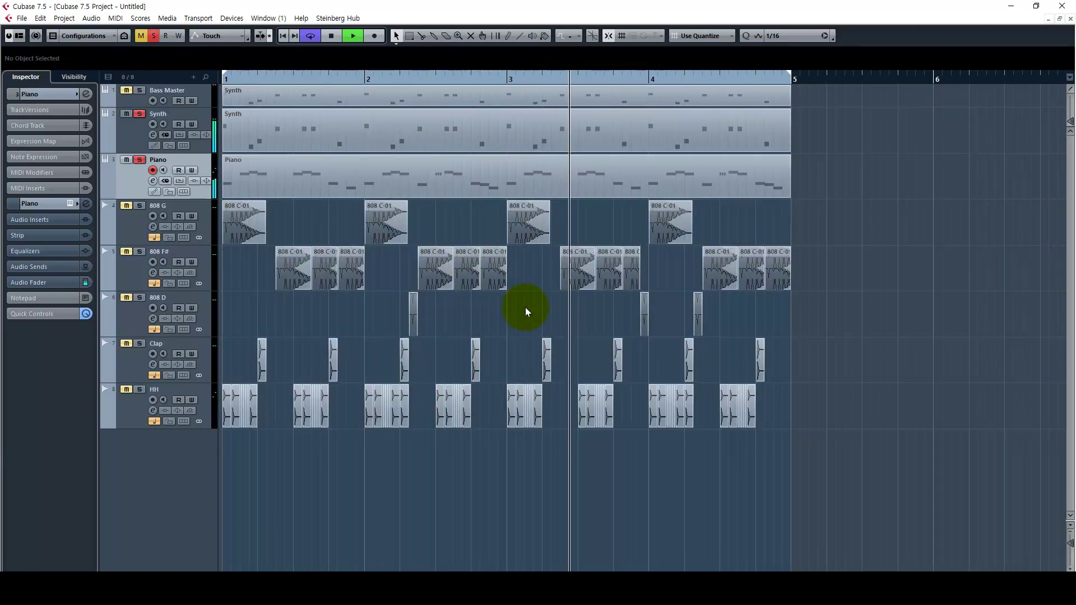
pyautogui.press('space')
# Step: Solo only the 808 G, 808 F# and 808 D tracks
pyautogui.click(140, 228)
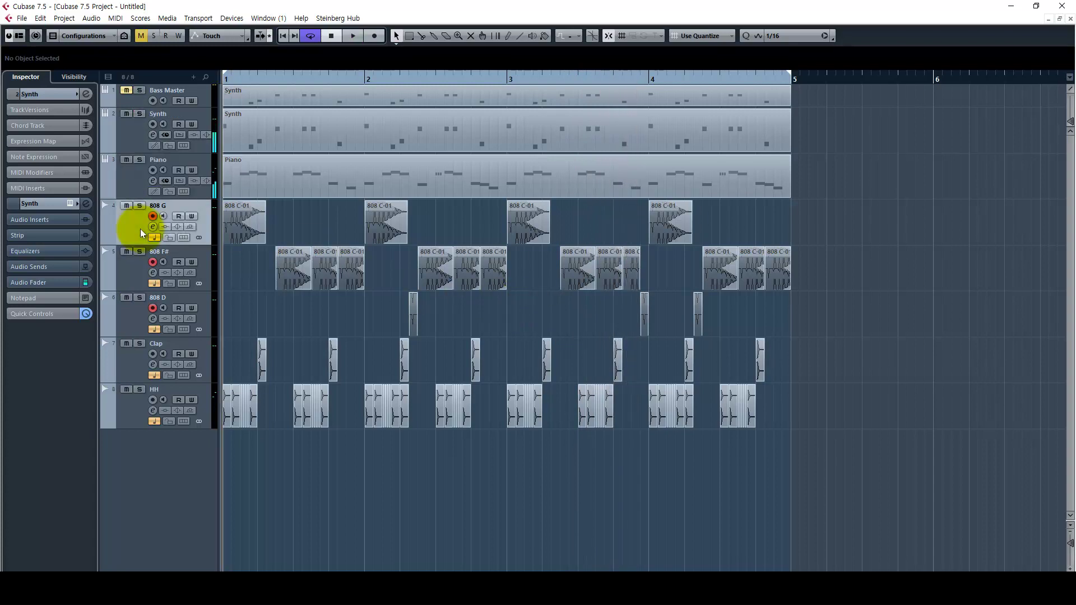
pyautogui.press('s')
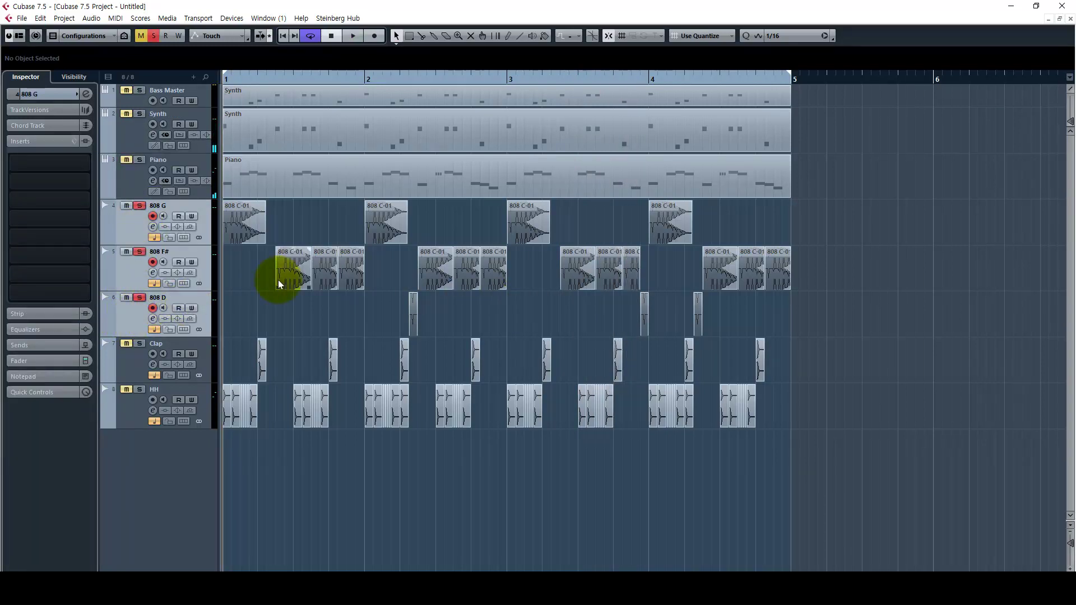
pyautogui.press('h')
pyautogui.press('h')
pyautogui.press('h')
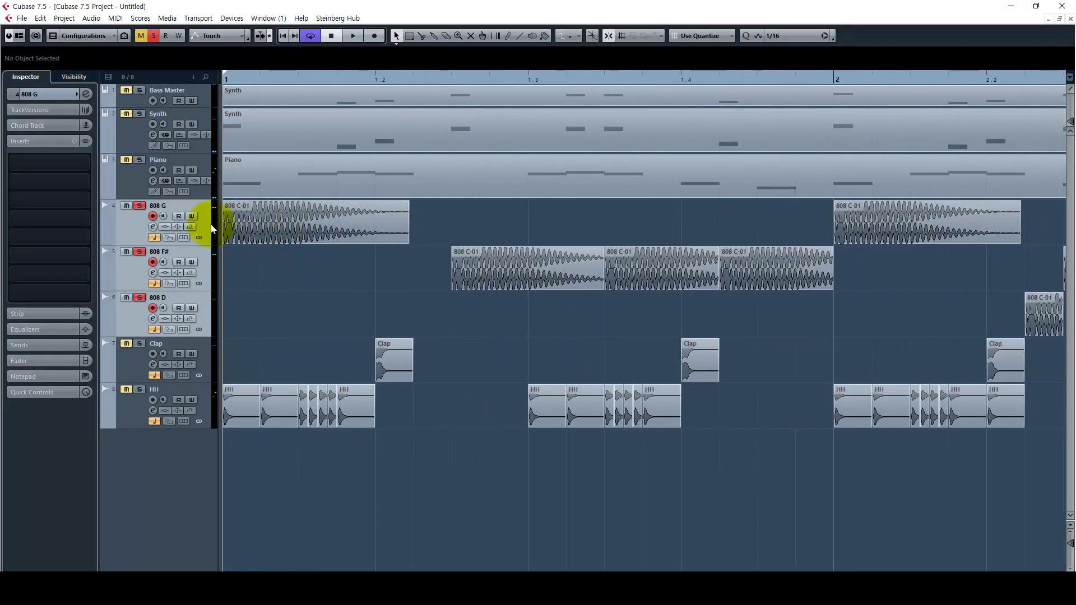
# Step: Select the first 808 G event, the 808 F# events in bar 1 and the 808 D event in turn, then clear the selection
pyautogui.click(282, 222)
pyautogui.moveTo(431, 255); pyautogui.dragTo(695, 262)
pyautogui.press('g')
pyautogui.press('g')
pyautogui.press('g')
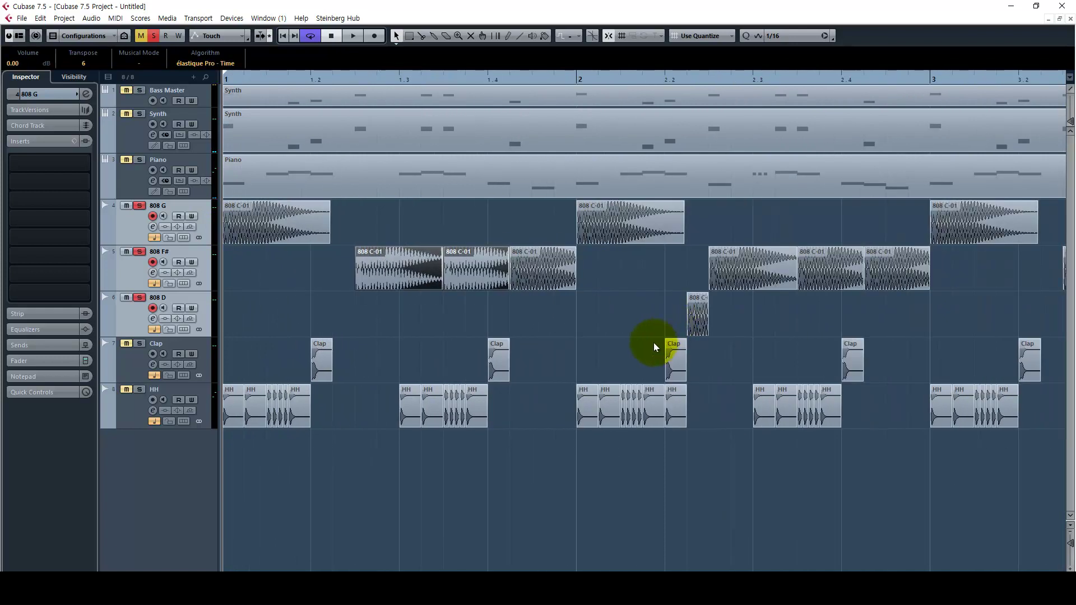
pyautogui.moveTo(606, 303); pyautogui.dragTo(748, 314)
pyautogui.click(748, 314)
# Step: Briefly play the soloed 808 tracks from the start
pyautogui.press('space')
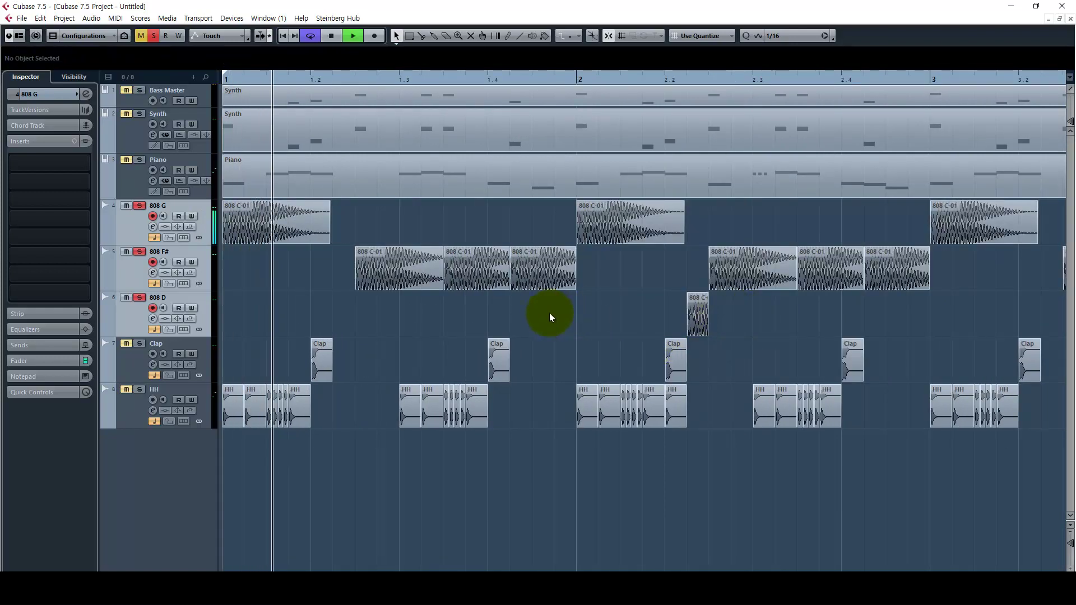
pyautogui.press('space')
pyautogui.press('g')
pyautogui.press('g')
# Step: Select the Synth and Piano tracks and reduce their track height
pyautogui.click(130, 179)
pyautogui.click(133, 139)
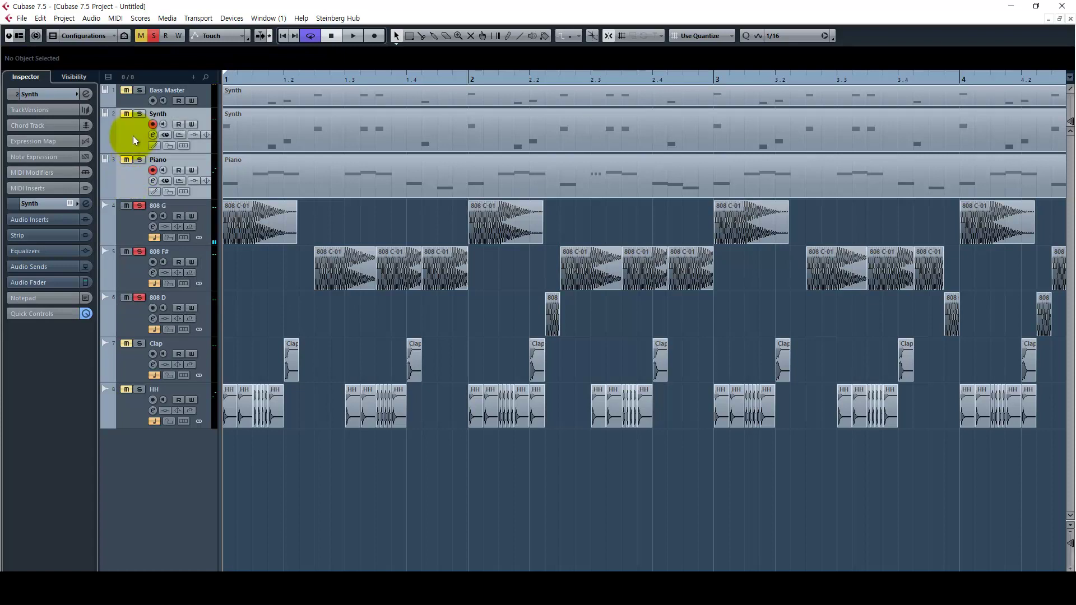
pyautogui.moveTo(134, 151); pyautogui.dragTo(133, 130)
# Step: Select the 808 G, 808 F# and 808 D tracks and enlarge their track height
pyautogui.click(140, 192)
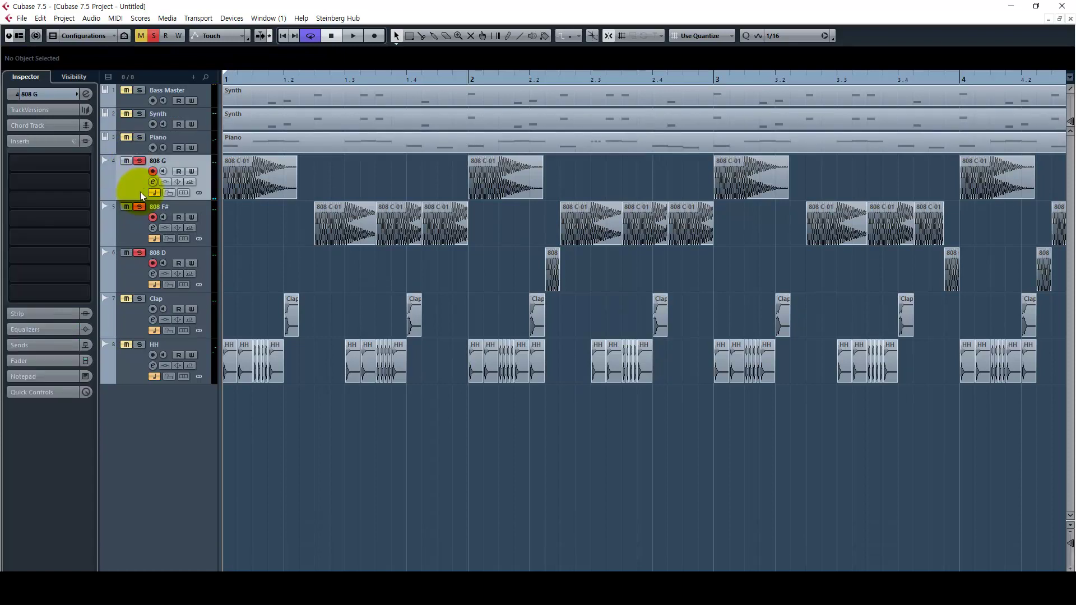
pyautogui.keyDown('shift'); pyautogui.click(139, 275); pyautogui.keyUp('shift')
pyautogui.moveTo(138, 200); pyautogui.dragTo(137, 223)
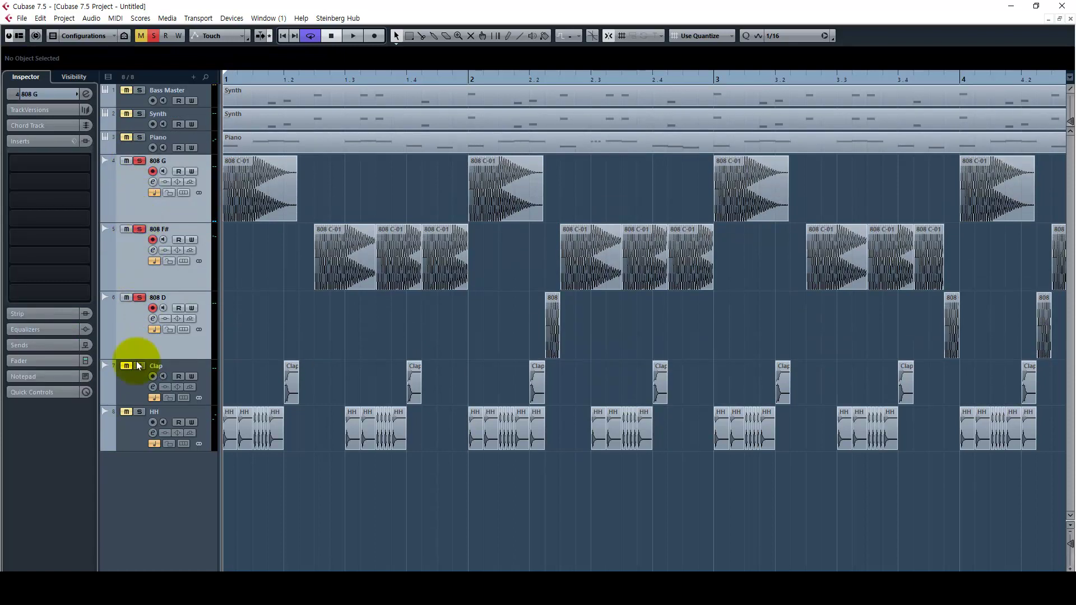
# Step: Select the Clap and HH tracks, reduce their track height, and open the toolbox over the arrangement
pyautogui.click(139, 386)
pyautogui.keyDown('shift'); pyautogui.click(142, 426); pyautogui.keyUp('shift')
pyautogui.moveTo(142, 405); pyautogui.dragTo(141, 382)
pyautogui.rightClick(432, 339)
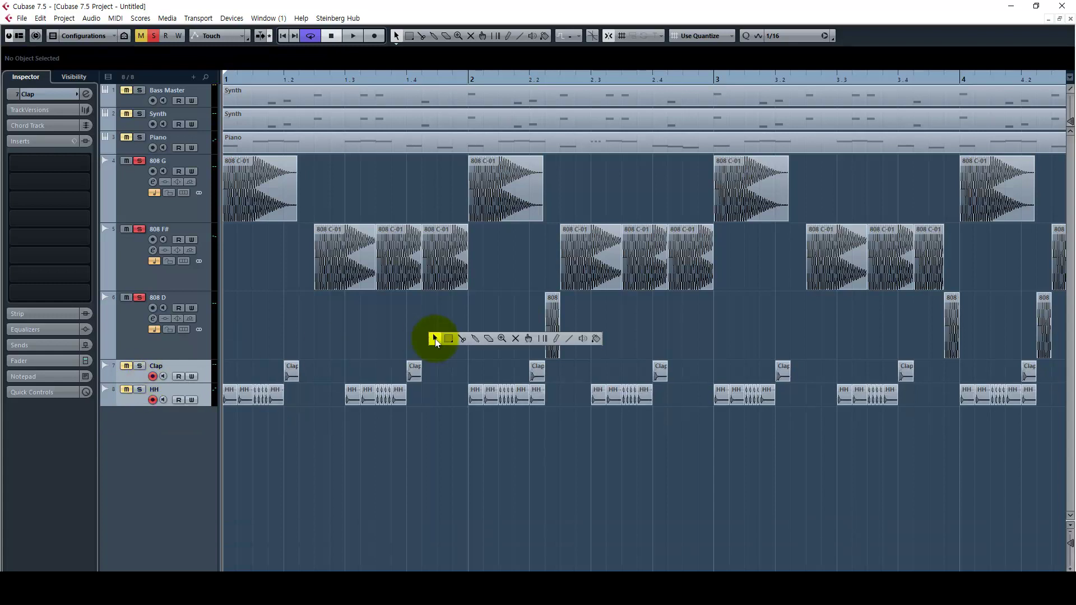
# Step: Dismiss the toolbox and briefly play the soloed 808 tracks across the arrangement
pyautogui.click(385, 340)
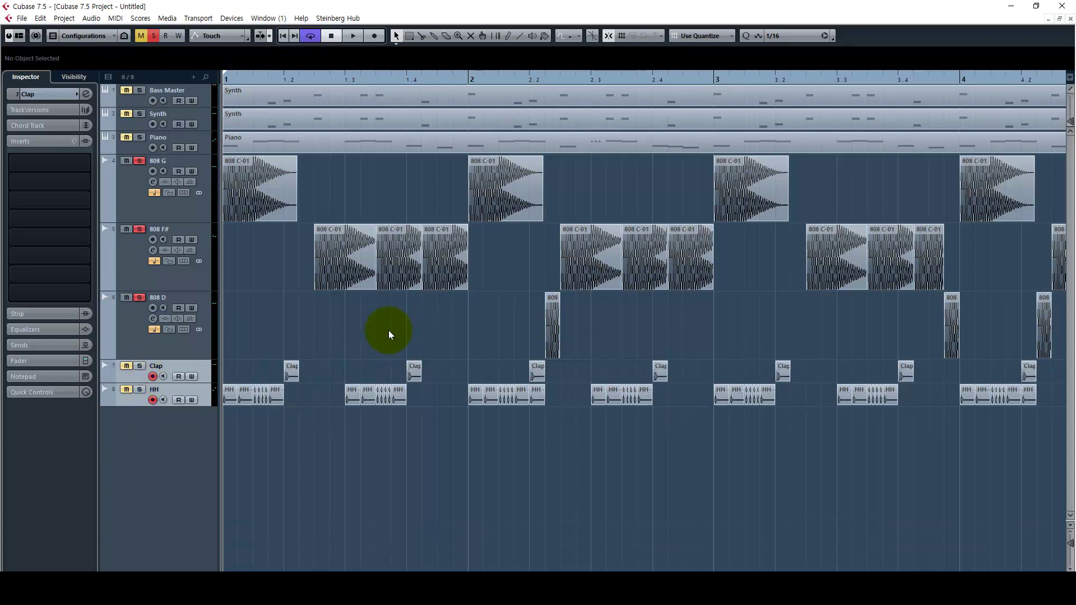
pyautogui.press('g')
pyautogui.press('space')
pyautogui.press('g')
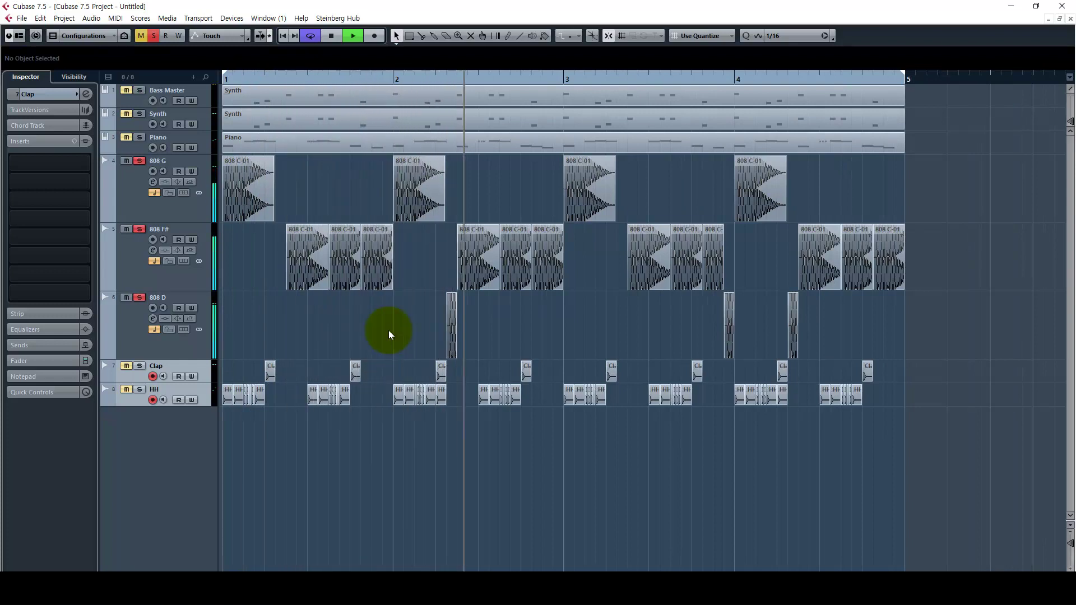
pyautogui.press('space')
# Step: Play the first two bars of the soloed 808 G, 808 F# and 808 D tracks to examine their pattern
pyautogui.press('h')
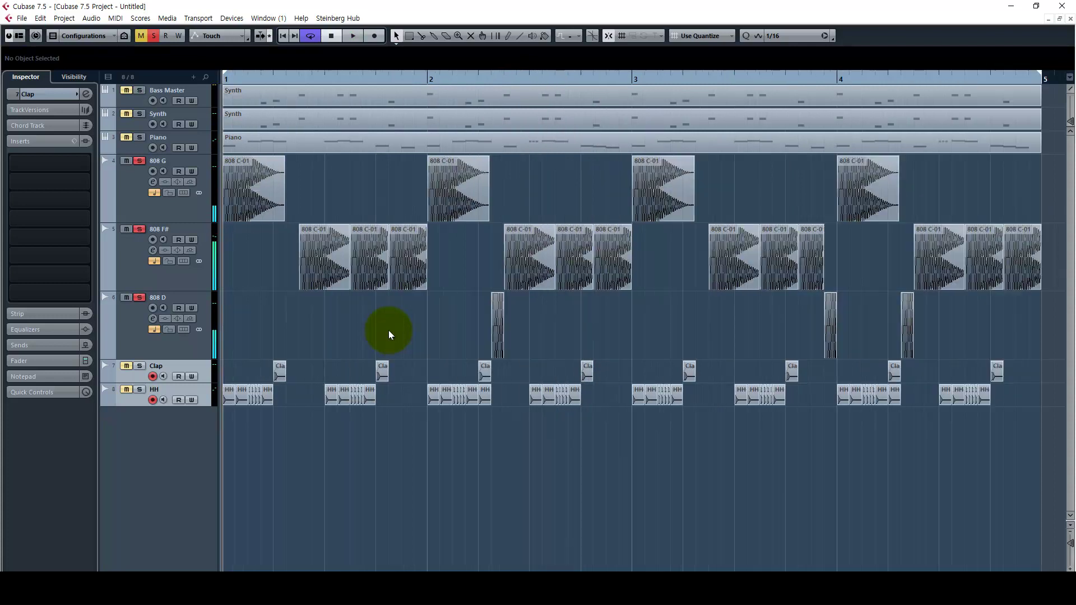
pyautogui.press('h')
pyautogui.press('h')
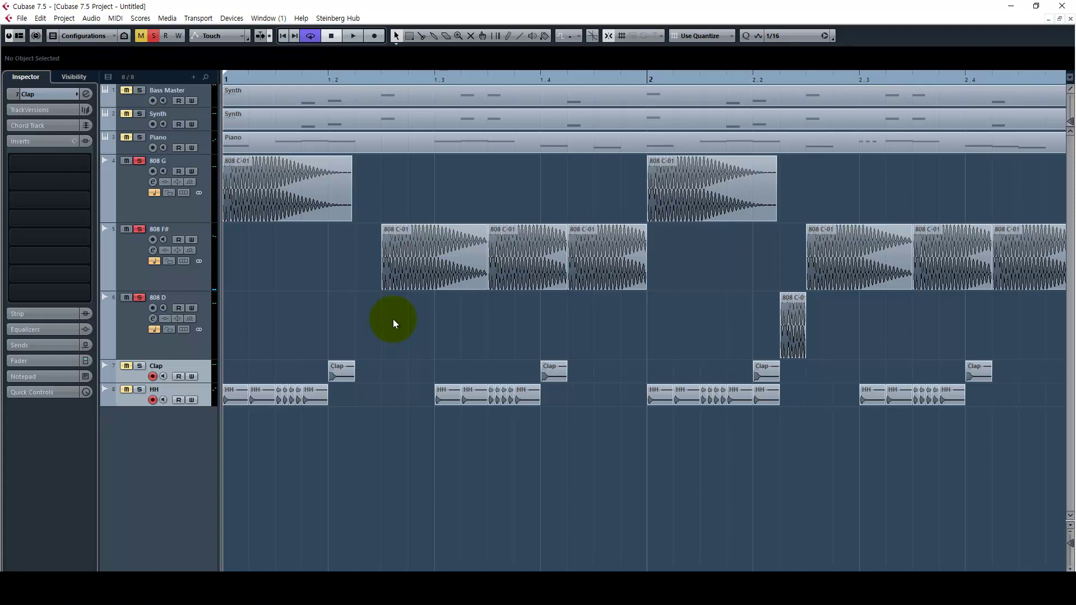
pyautogui.press('space')
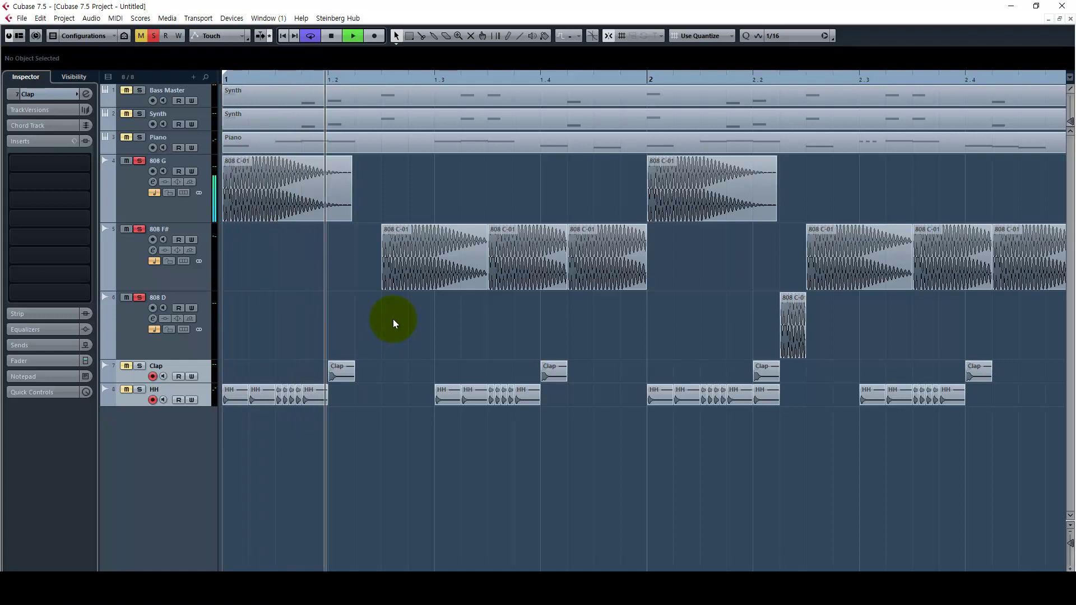
pyautogui.press('g')
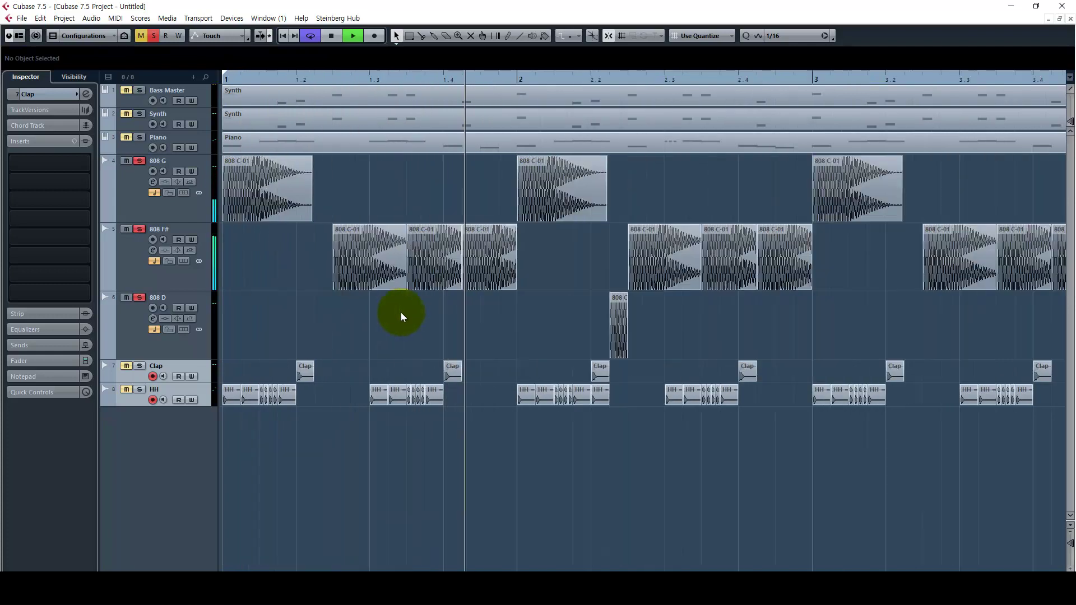
pyautogui.press('g')
pyautogui.press('g')
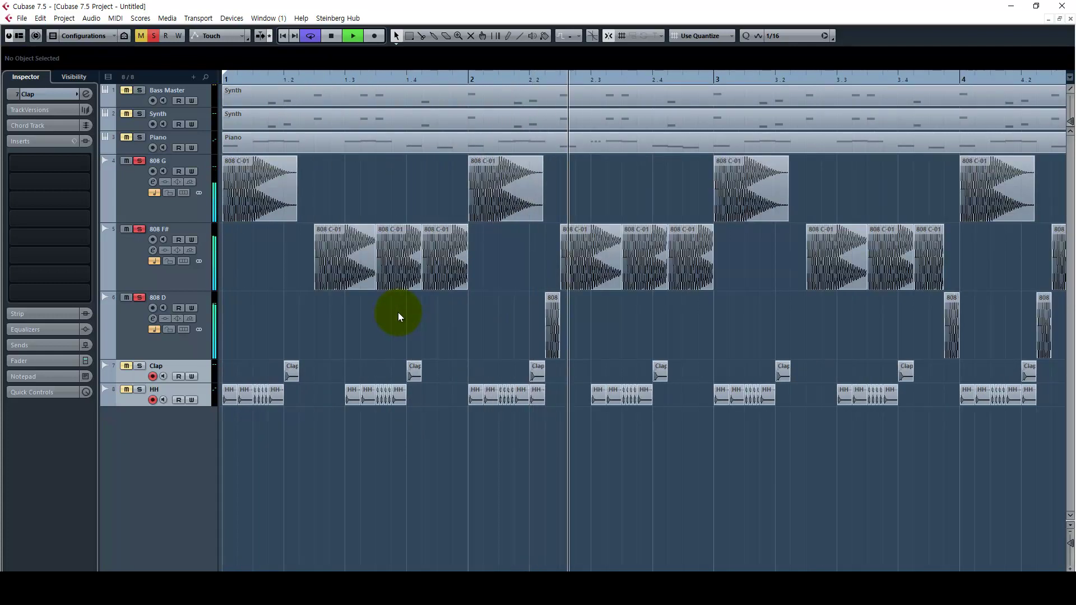
pyautogui.press('g')
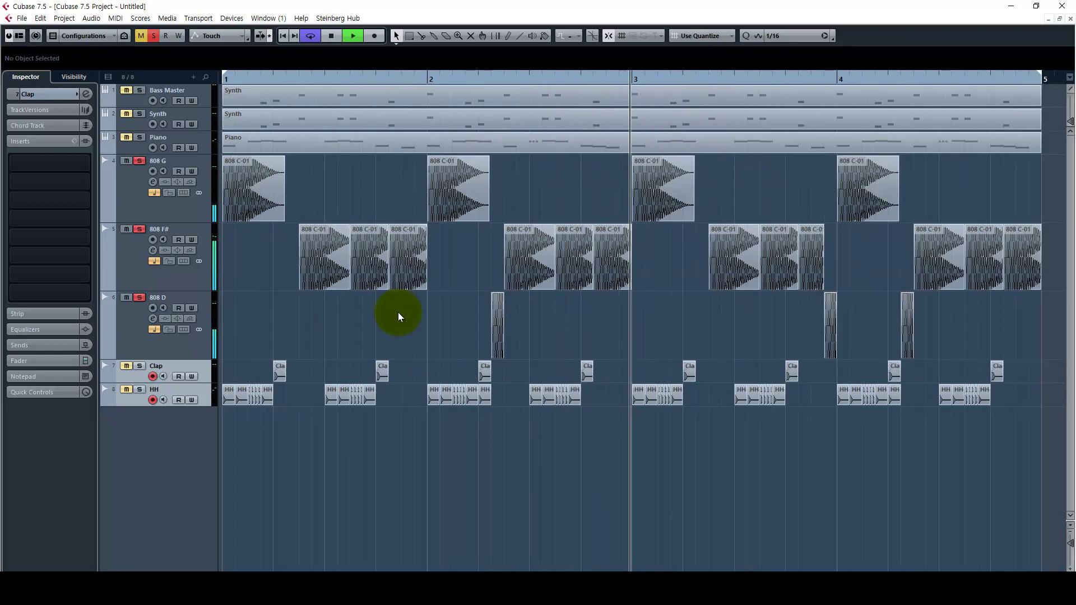
pyautogui.press('space')
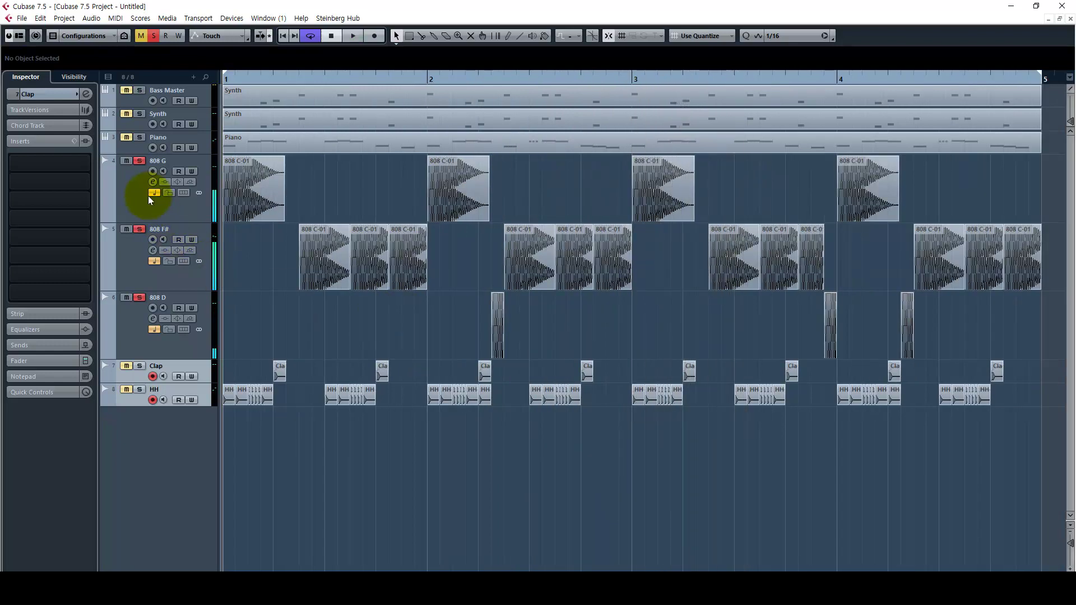
# Step: Solo the Synth and Piano tracks alongside the 808 tracks and play the combination
pyautogui.click(143, 148)
pyautogui.click(142, 124)
pyautogui.click(143, 135)
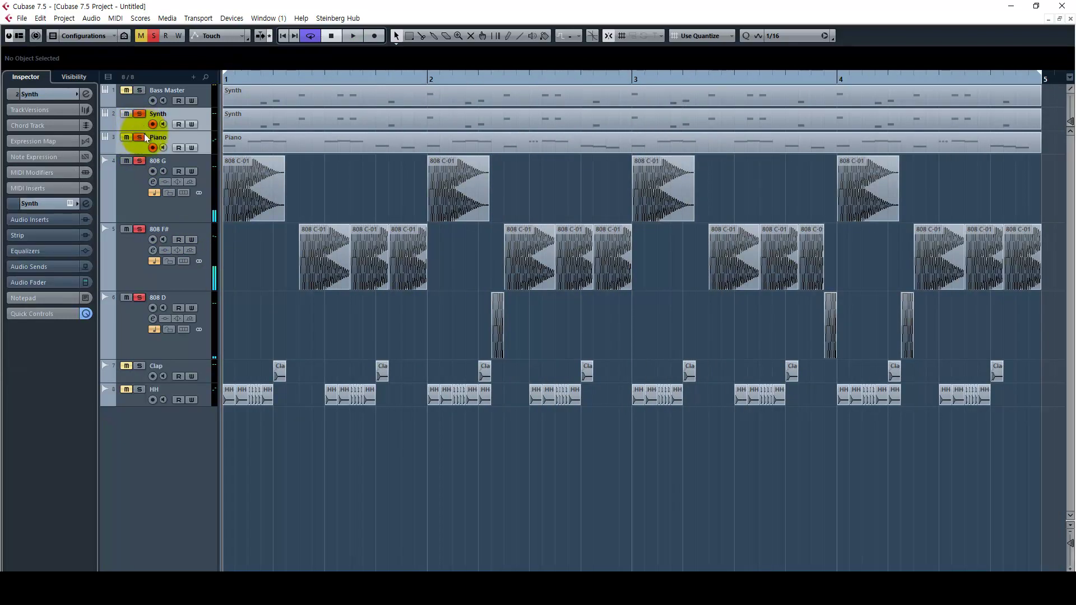
pyautogui.press('space')
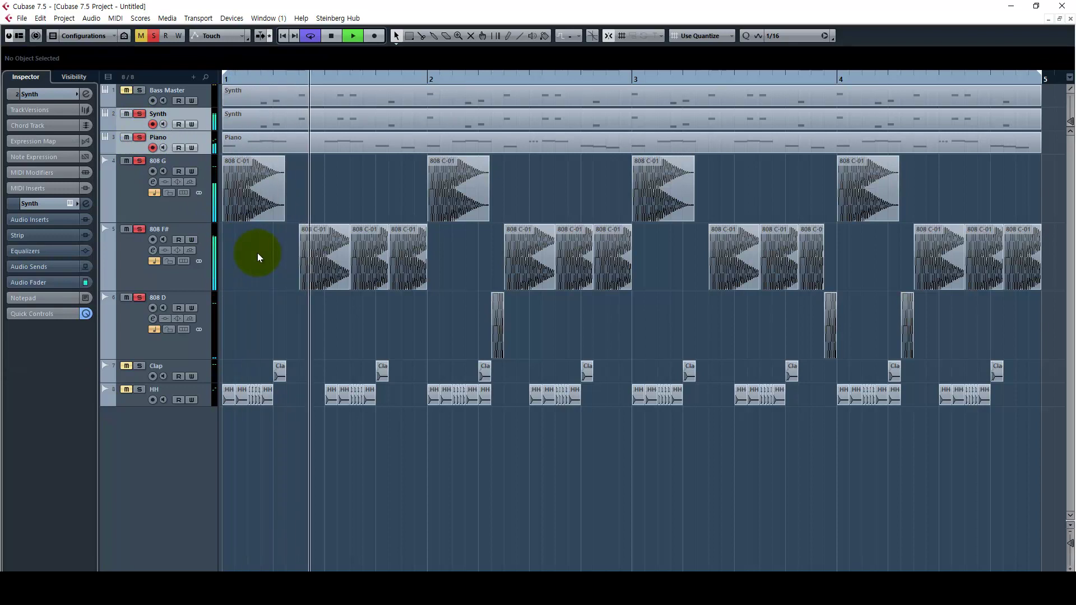
pyautogui.press('F2')
pyautogui.press('F2')
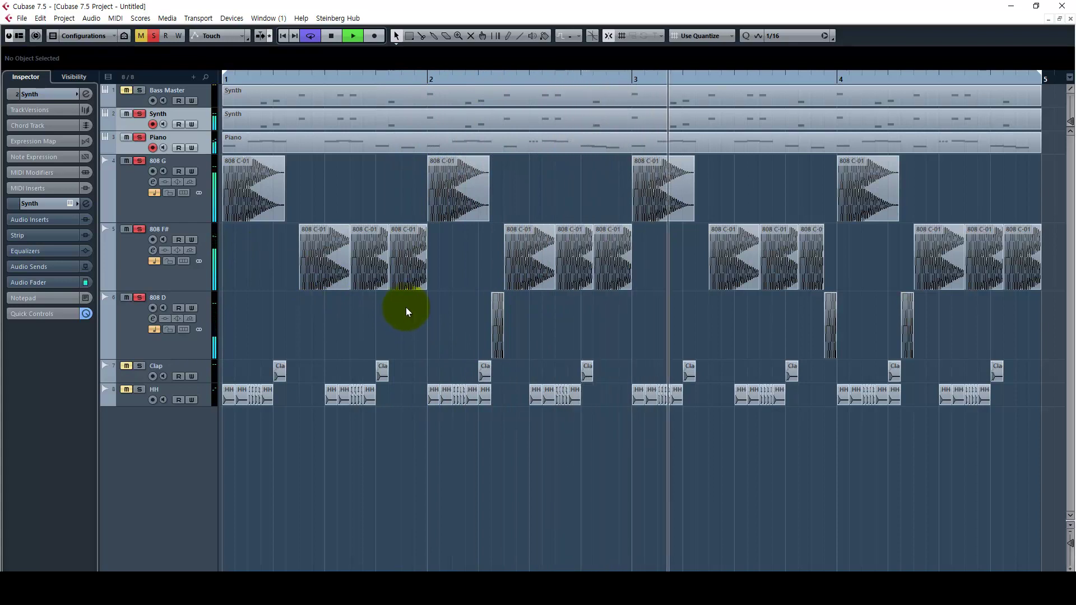
pyautogui.press('space')
# Step: Clear the existing solos, solo only the Clap track, and start playback near the beginning
pyautogui.keyDown('shift'); pyautogui.click(140, 297); pyautogui.keyUp('shift')
pyautogui.click(138, 376)
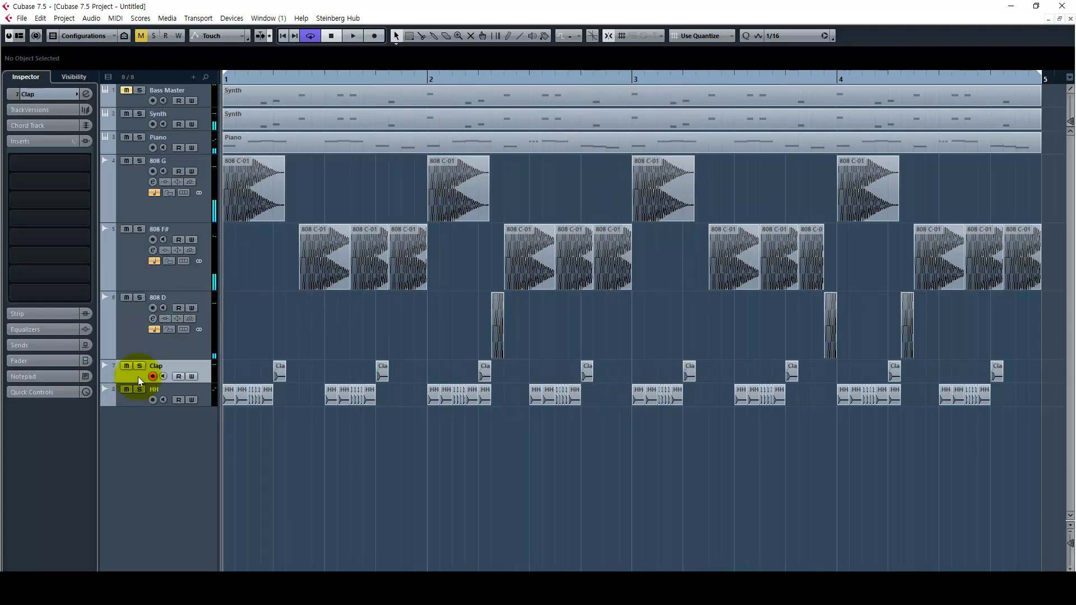
pyautogui.click(267, 79)
pyautogui.press('space')
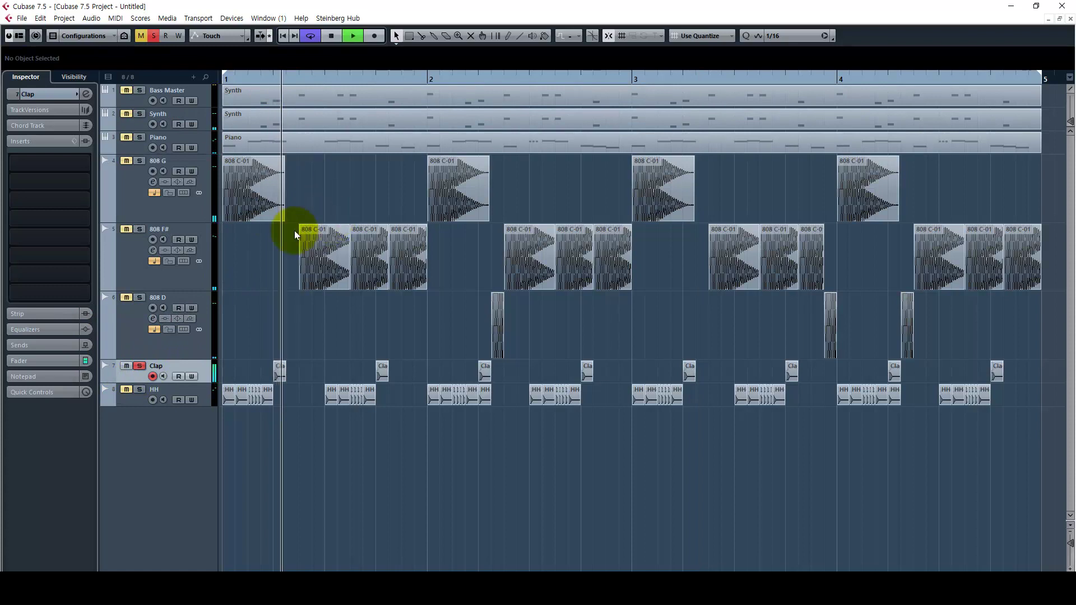
# Step: Reduce the height of the three 808 tracks and enlarge the Clap track
pyautogui.click(198, 322)
pyautogui.keyDown('shift'); pyautogui.click(195, 213); pyautogui.keyUp('shift')
pyautogui.moveTo(199, 223); pyautogui.dragTo(195, 178)
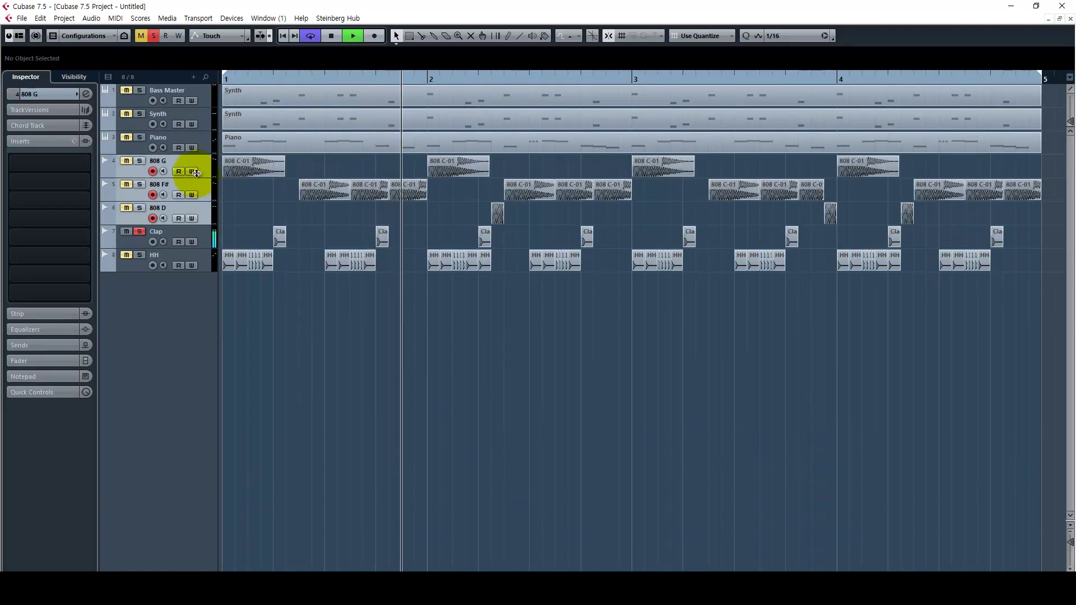
pyautogui.rightClick(198, 233)
pyautogui.click(241, 213)
pyautogui.moveTo(202, 248); pyautogui.dragTo(204, 349)
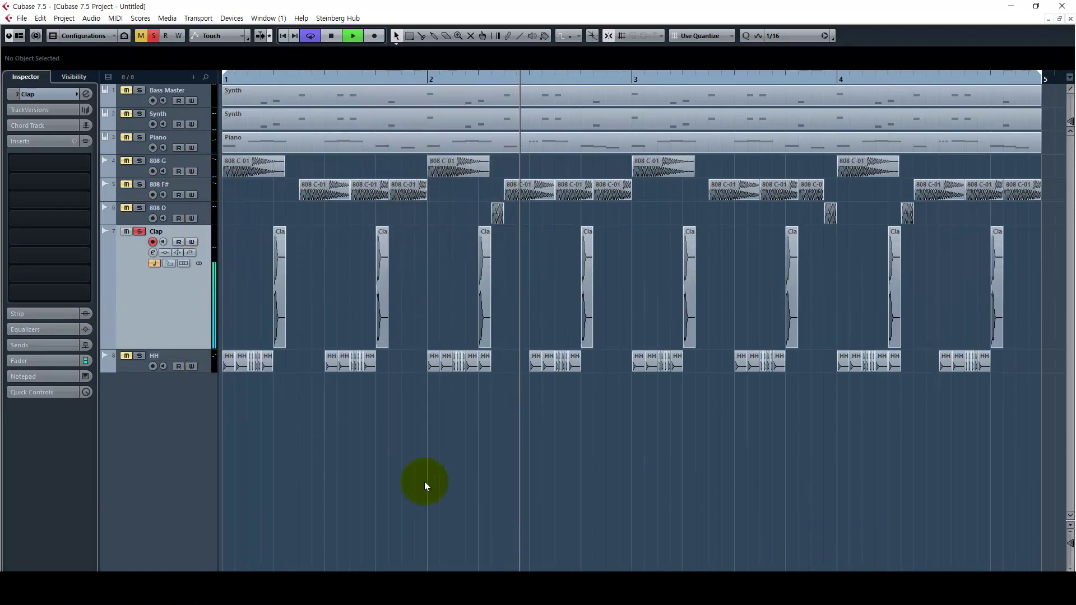
# Step: Collapse the Inserts section in the Inspector and end the Clap track's solo playback
pyautogui.click(45, 138)
pyautogui.click(45, 140)
pyautogui.press('space')
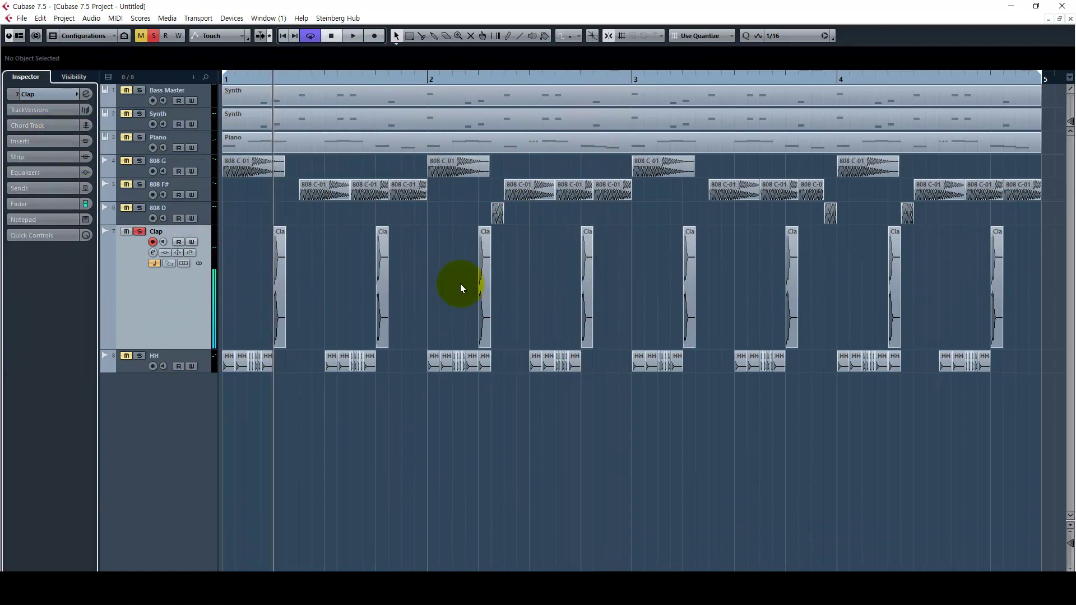
pyautogui.press('h')
pyautogui.press('s')
pyautogui.click(209, 357)
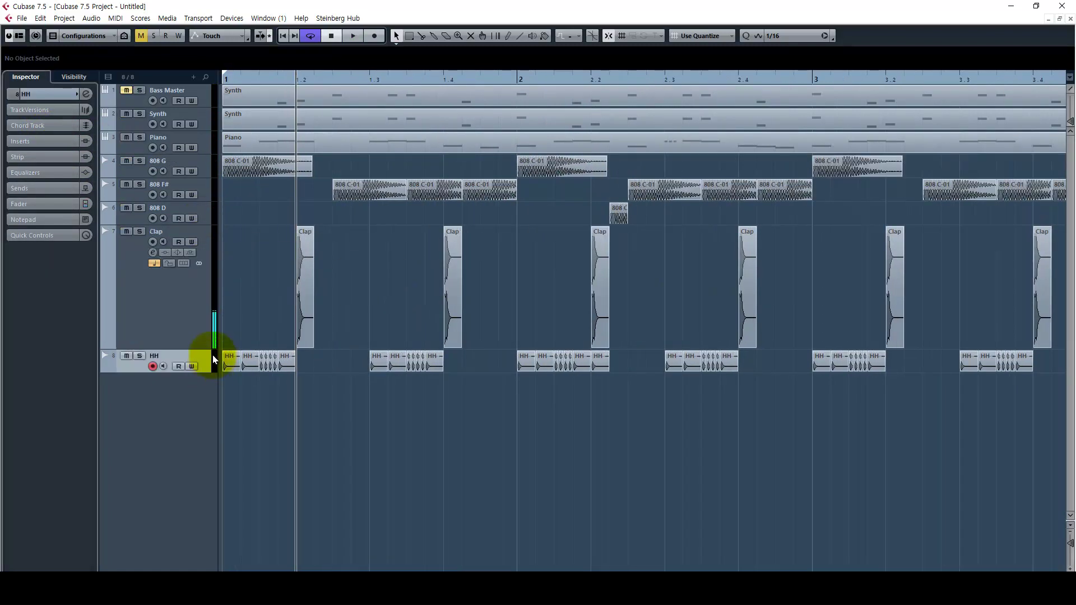
pyautogui.keyDown('shift'); pyautogui.click(206, 343); pyautogui.keyUp('shift')
pyautogui.moveTo(194, 302); pyautogui.dragTo(199, 301)
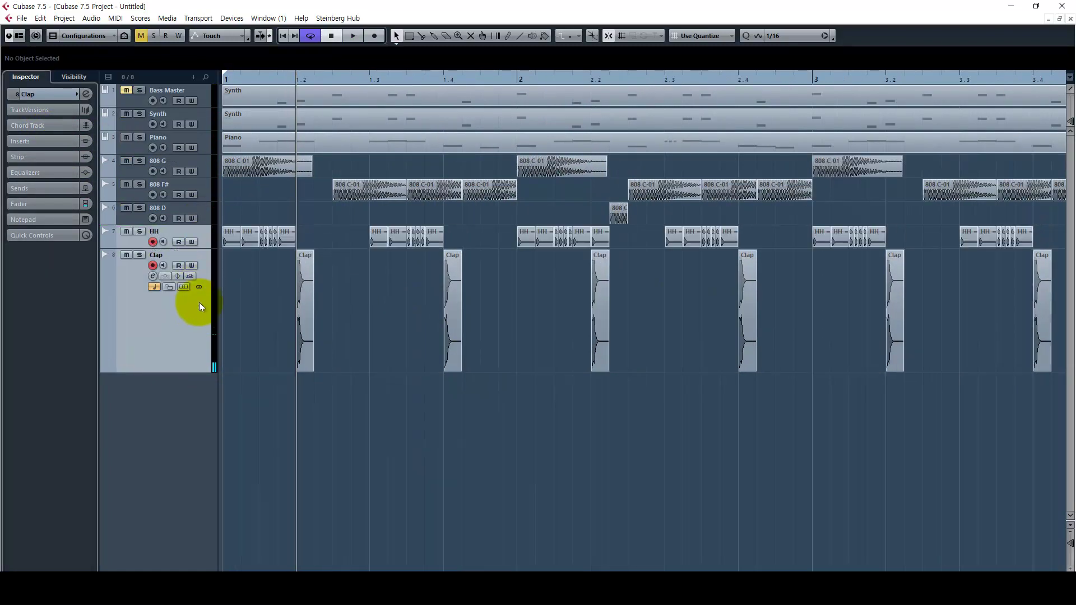
pyautogui.hotkey('ctrl', 'z')
# Step: Reduce the Clap track's height and enlarge the HH track to fill the space below it
pyautogui.click(205, 353)
pyautogui.click(205, 348)
pyautogui.moveTo(204, 347); pyautogui.dragTo(203, 478)
# Step: Solo the HH track and play its pattern over the first bars
pyautogui.press('s')
pyautogui.press('space')
pyautogui.press('g')
pyautogui.press('g')
pyautogui.press('g')
pyautogui.press('g')
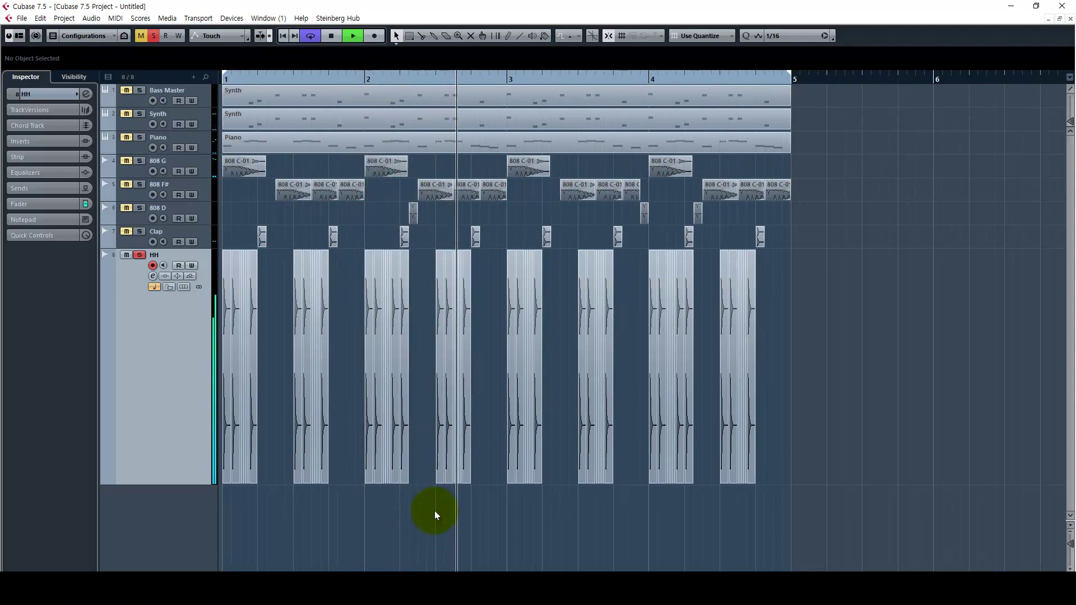
pyautogui.press('space')
# Step: Set the quantize value to 1/64 and select the four short, closely spaced HH events in the first beat
pyautogui.press('h')
pyautogui.press('h')
pyautogui.press('h')
pyautogui.press('h')
pyautogui.press('h')
pyautogui.press('h')
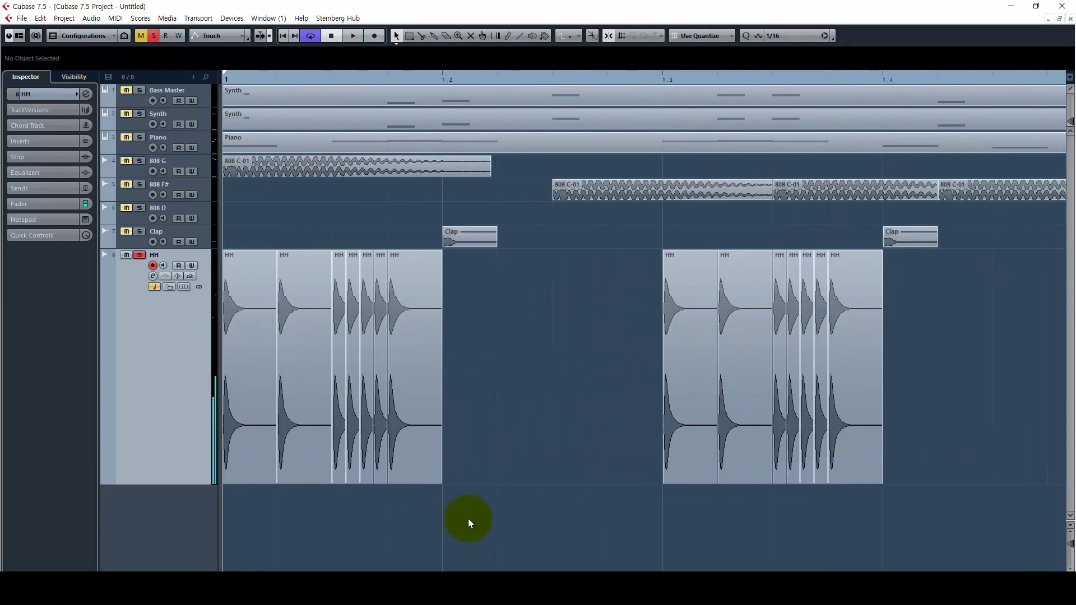
pyautogui.moveTo(469, 519); pyautogui.dragTo(253, 465)
pyautogui.moveTo(389, 502); pyautogui.dragTo(342, 456)
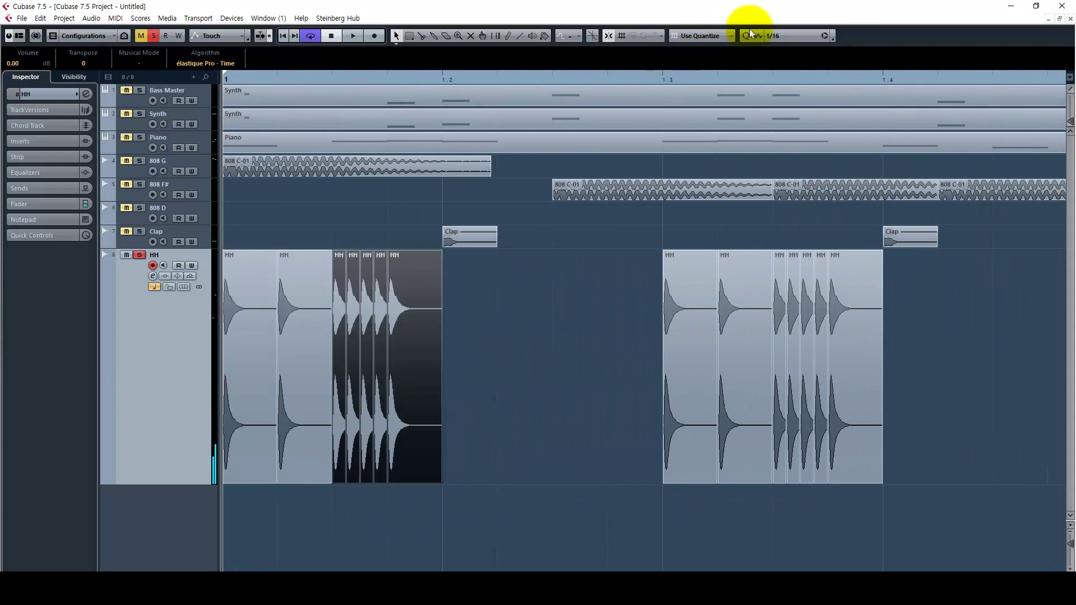
pyautogui.click(785, 36)
pyautogui.click(807, 125)
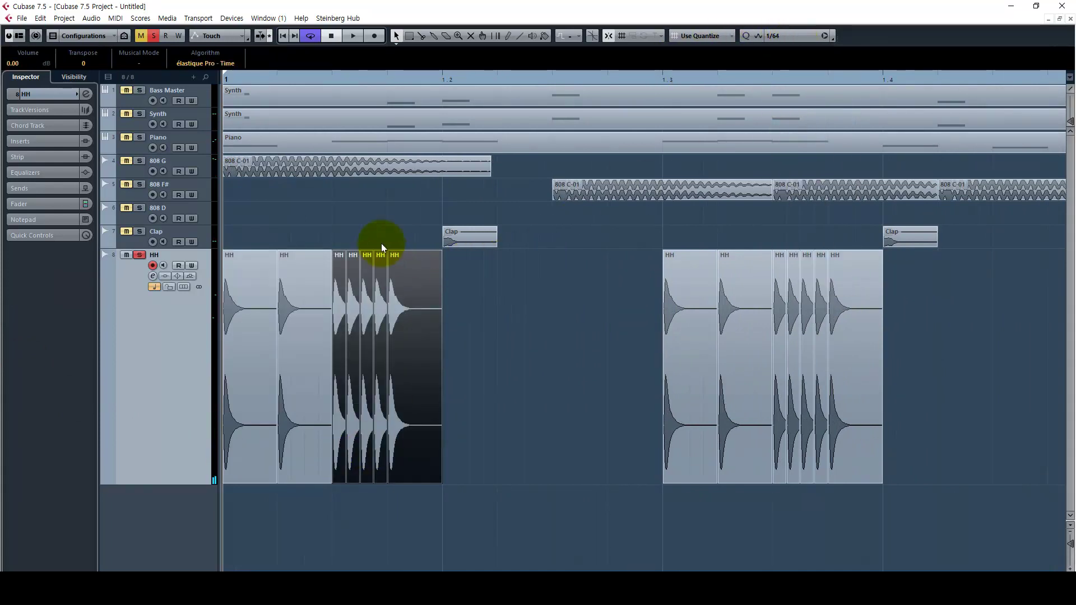
pyautogui.moveTo(381, 243); pyautogui.dragTo(341, 260)
# Step: Deselect the HH events and play the soloed HH track
pyautogui.press('g')
pyautogui.press('g')
pyautogui.press('g')
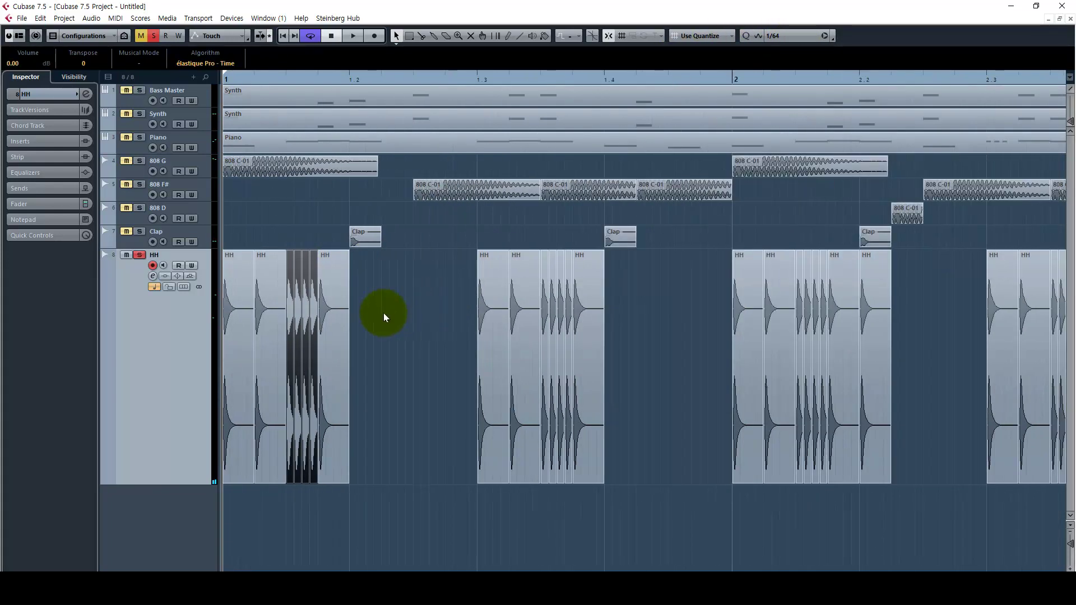
pyautogui.click(384, 312)
pyautogui.press('space')
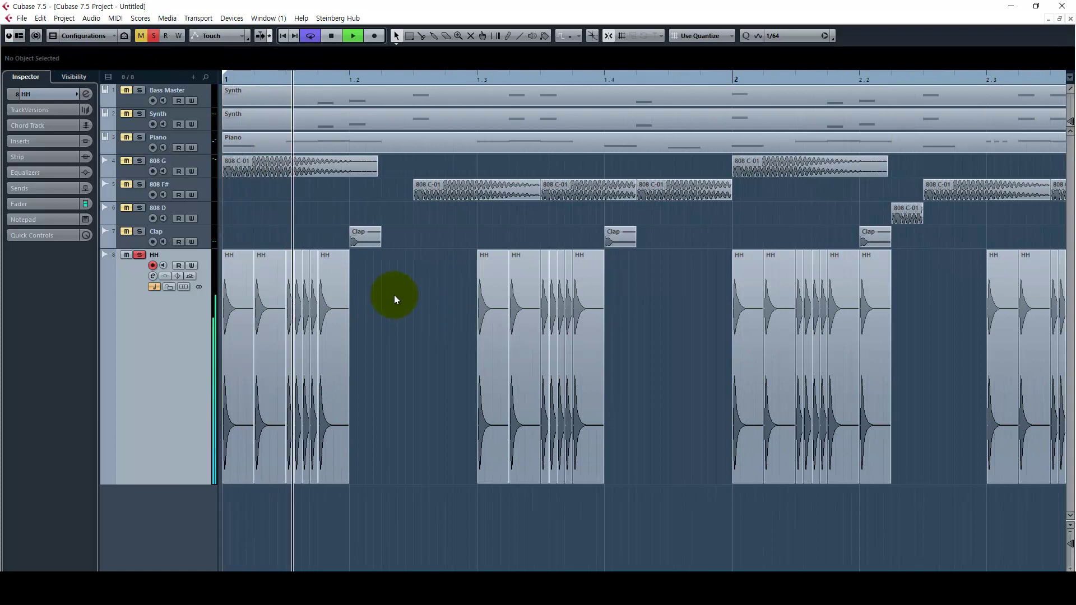
pyautogui.press('g')
# Step: Select the tracks from 808 G to HH, give them one equal larger height, and listen with the full loop in view
pyautogui.press('g')
# Step: Solo the 808 G, 808 F#, 808 D and Clap tracks together with HH during playback
pyautogui.click(200, 240)
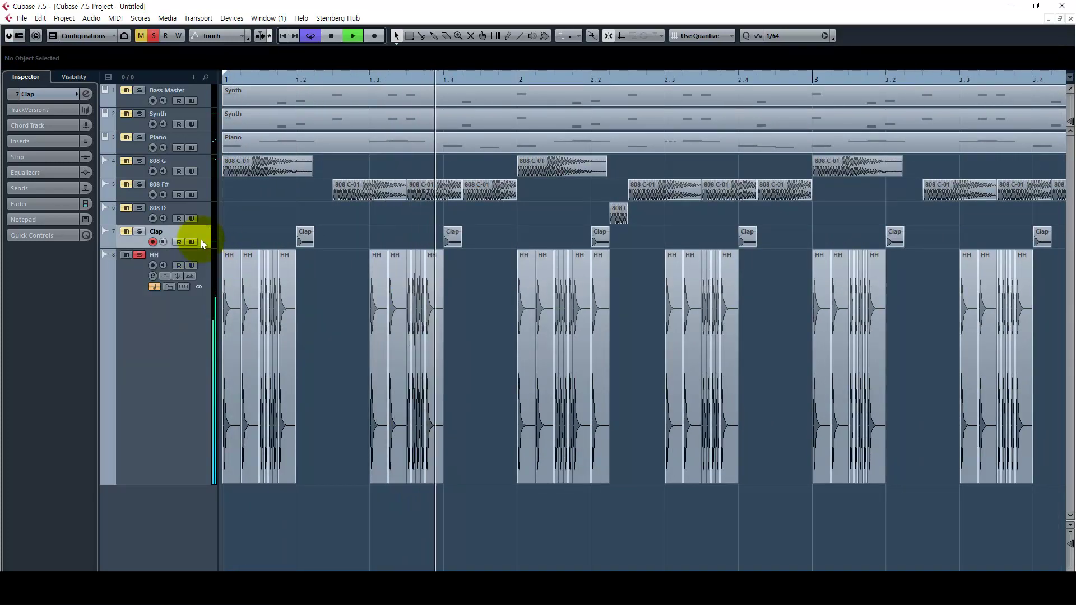
pyautogui.keyDown('shift'); pyautogui.click(201, 169); pyautogui.keyUp('shift')
pyautogui.press('s')
pyautogui.click(208, 264)
pyautogui.keyDown('shift'); pyautogui.click(203, 173); pyautogui.keyUp('shift')
pyautogui.moveTo(203, 178); pyautogui.dragTo(204, 207)
pyautogui.press('g')
pyautogui.press('g')
pyautogui.press('g')
pyautogui.rightClick(678, 485)
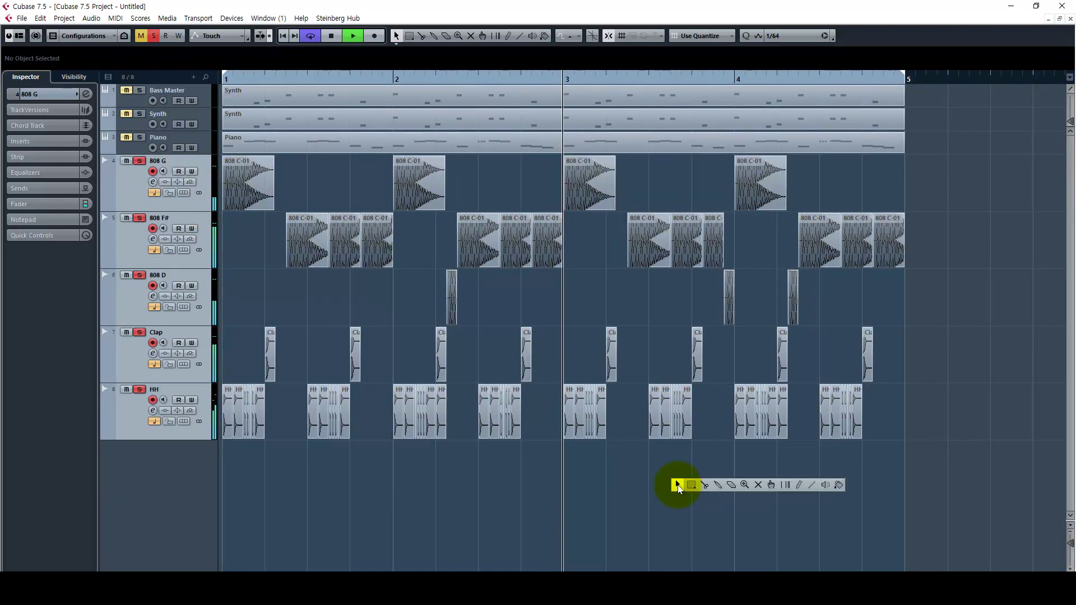
pyautogui.click(662, 480)
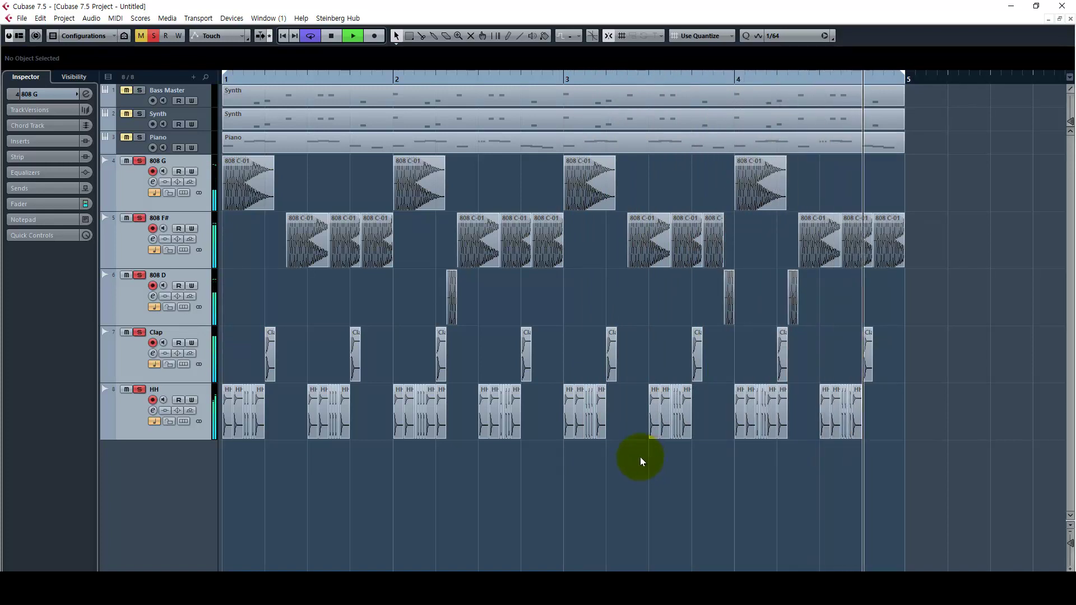
# Step: Solo Synth and Piano as well, equalize the heights of the tracks from Synth to HH, and stop playback
pyautogui.click(203, 143)
pyautogui.click(211, 119)
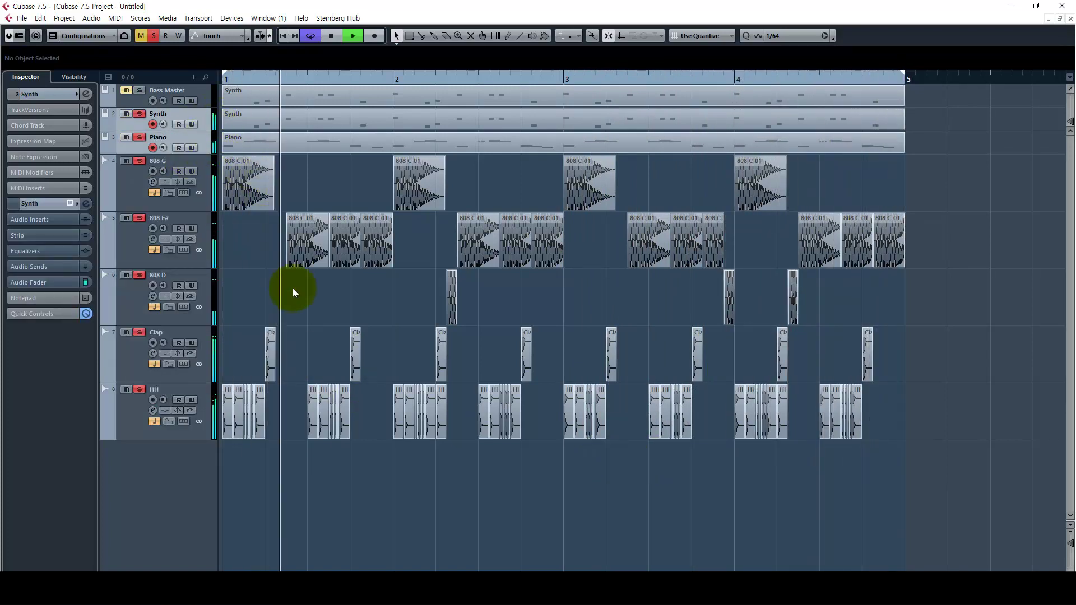
pyautogui.keyDown('shift'); pyautogui.click(208, 401); pyautogui.keyUp('shift')
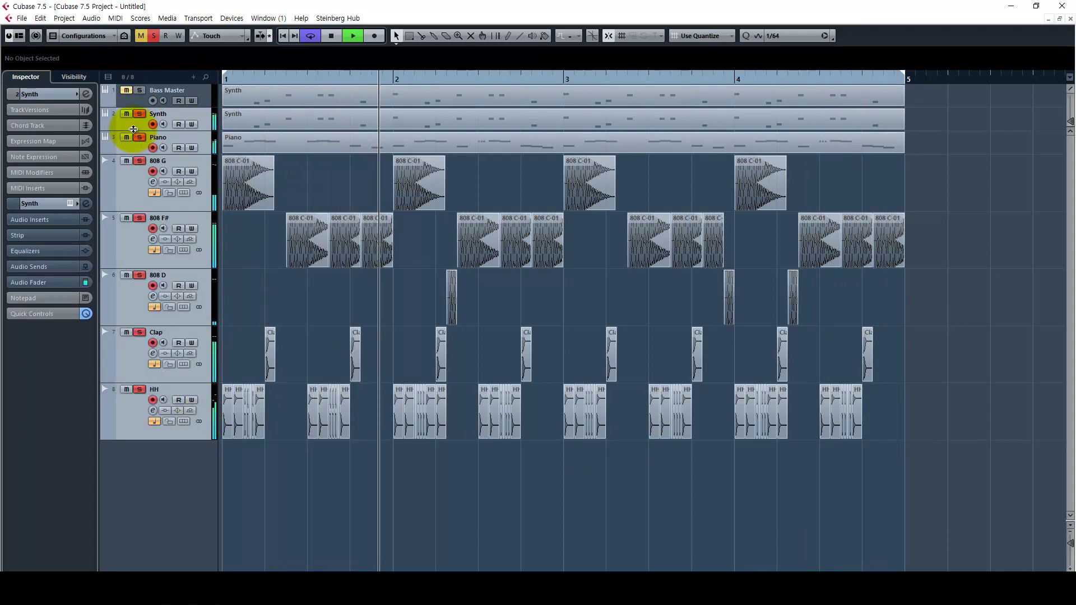
pyautogui.moveTo(133, 131); pyautogui.dragTo(133, 150)
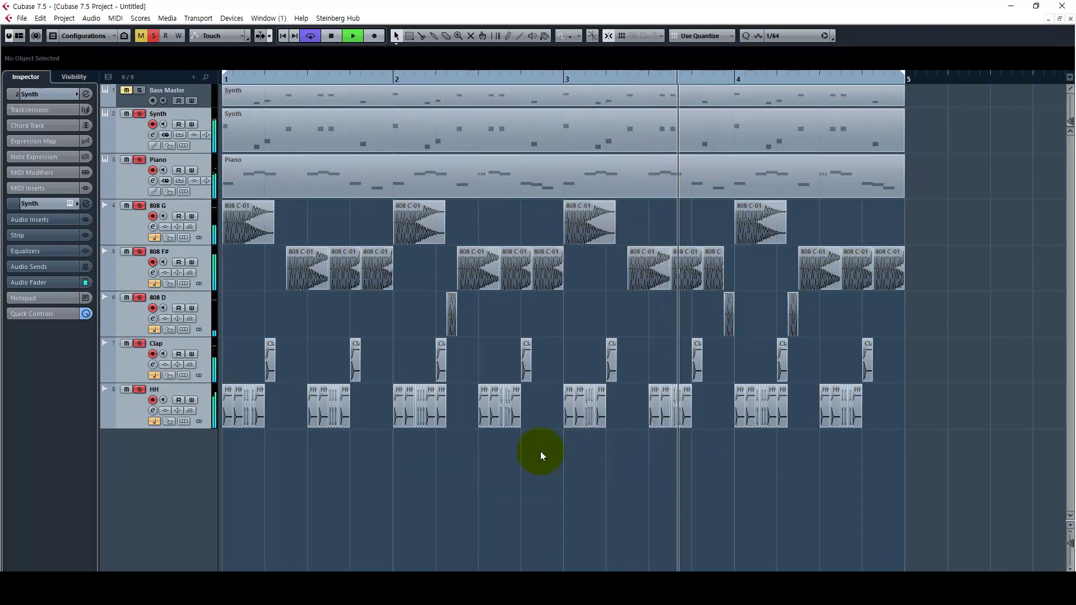
pyautogui.press('space')
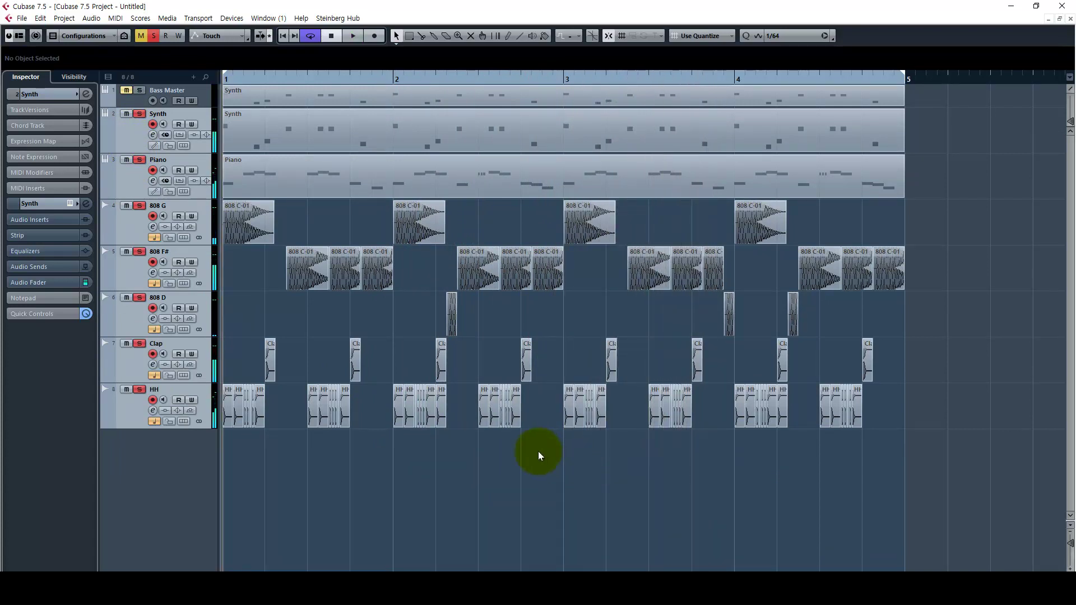
# Step: Open the instrument window of the Bass Master track and move it slightly upward over the arrangement
pyautogui.press('Up')
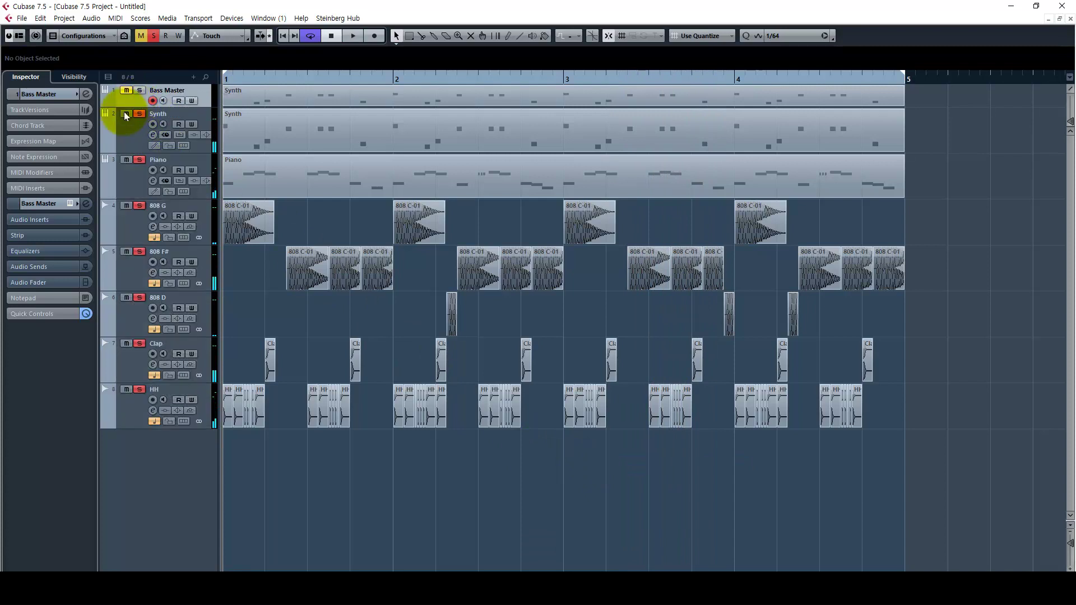
pyautogui.click(69, 203)
pyautogui.click(516, 386)
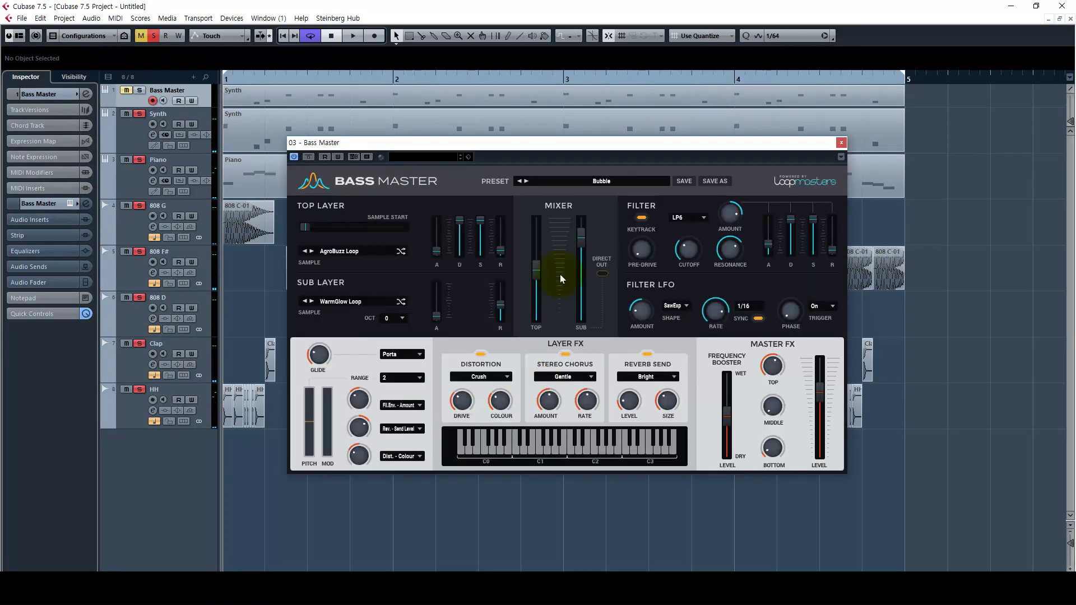
pyautogui.moveTo(562, 138); pyautogui.dragTo(555, 133)
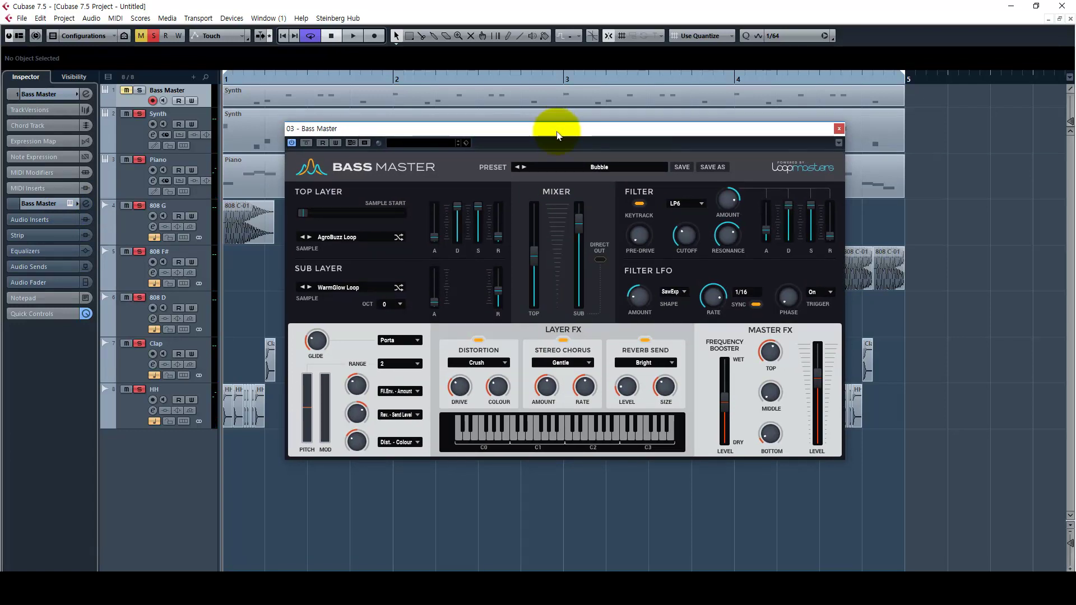